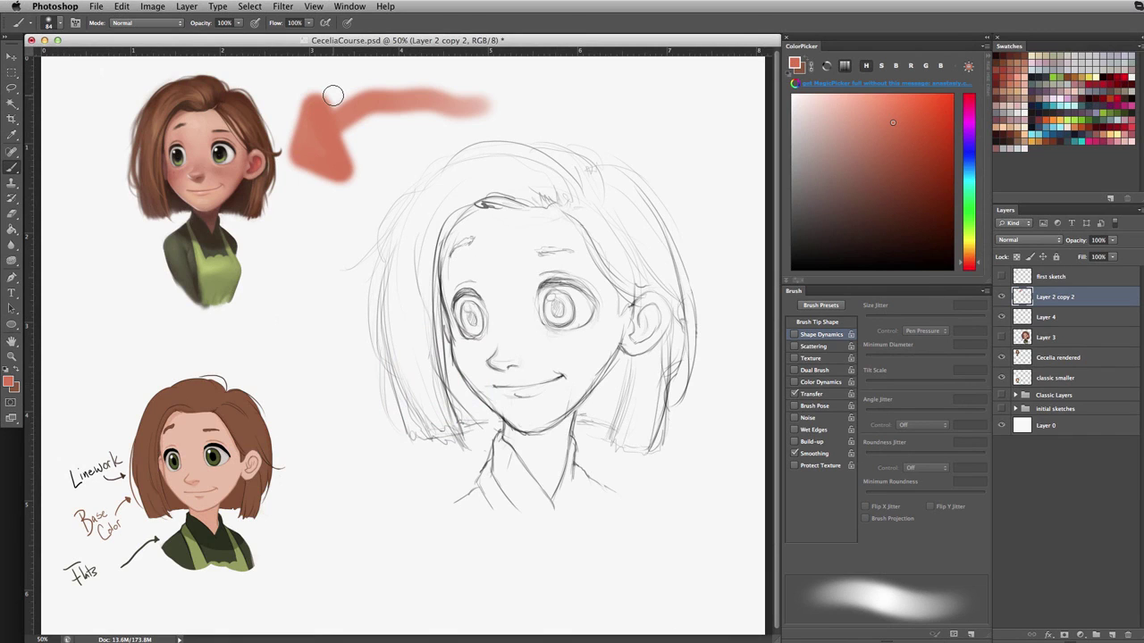
Step: Undo the red arrow stroke on the canvas and set the brush size to 16 px
{"action": "key", "text": "ctrl+z"}
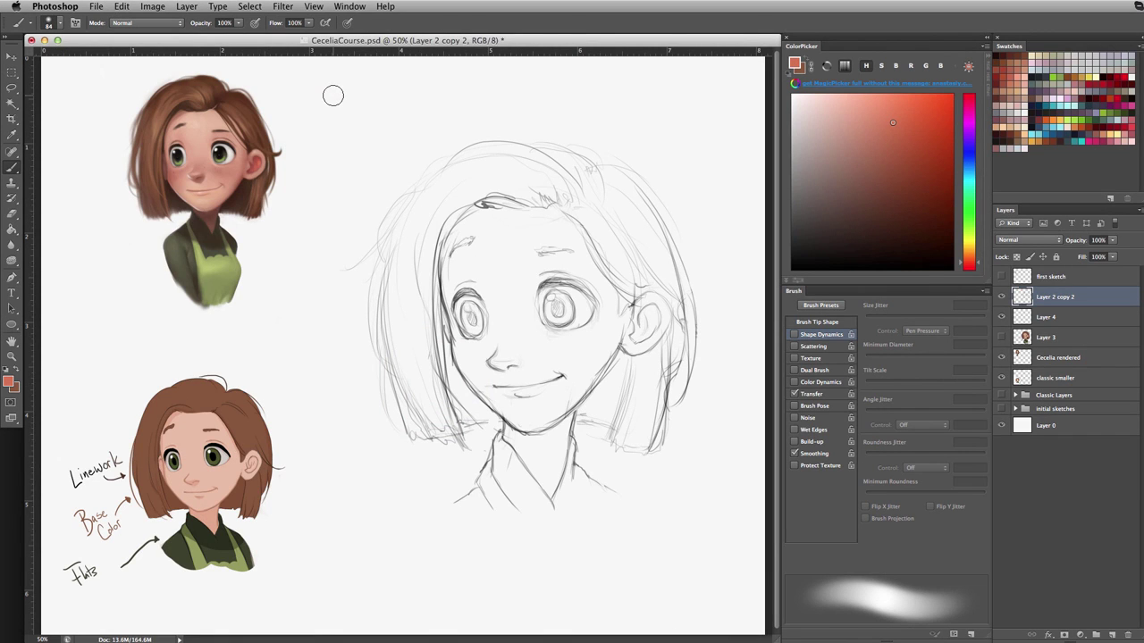
{"action": "mouse_move", "coordinate": [552, 328]}
{"action": "left_click_drag", "start_coordinate": [551, 328], "coordinate": [646, 336]}
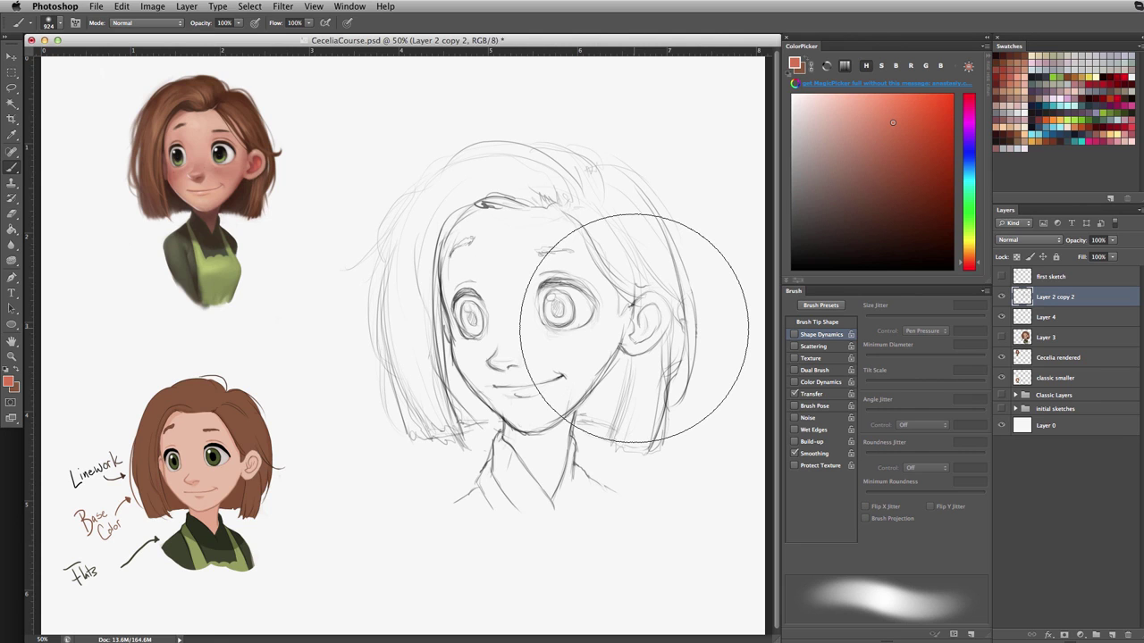
{"action": "left_click_drag", "start_coordinate": [588, 285], "coordinate": [509, 276], "text": "ctrl+alt"}
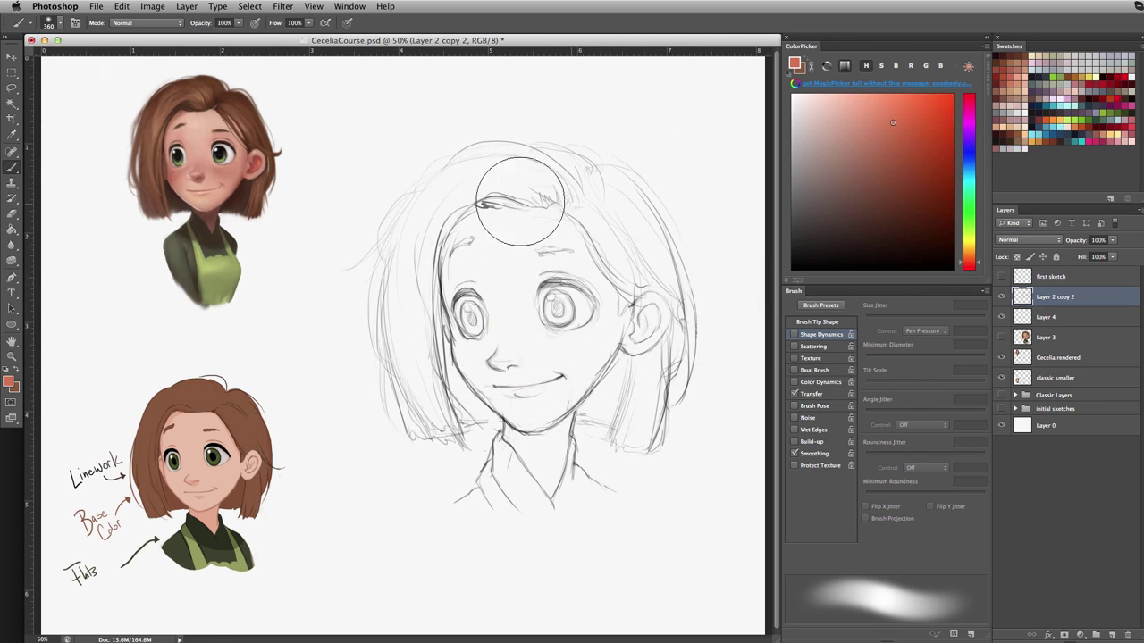
{"action": "mouse_move", "coordinate": [630, 292]}
{"action": "left_mouse_down"}
{"action": "mouse_move", "coordinate": [543, 273]}
{"action": "mouse_move", "coordinate": [547, 305]}
{"action": "mouse_move", "coordinate": [529, 313]}
{"action": "left_mouse_up"}
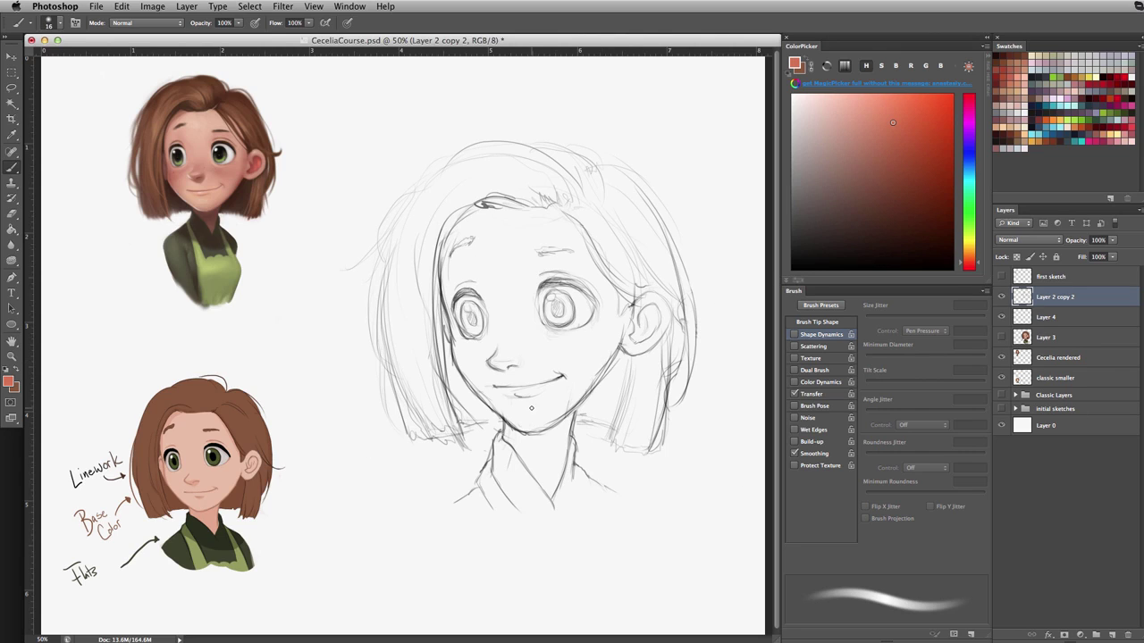
Step: Add a Hue/Saturation adjustment layer and place it above the first sketch layer at the top of the stack
{"action": "left_click", "coordinate": [1098, 636]}
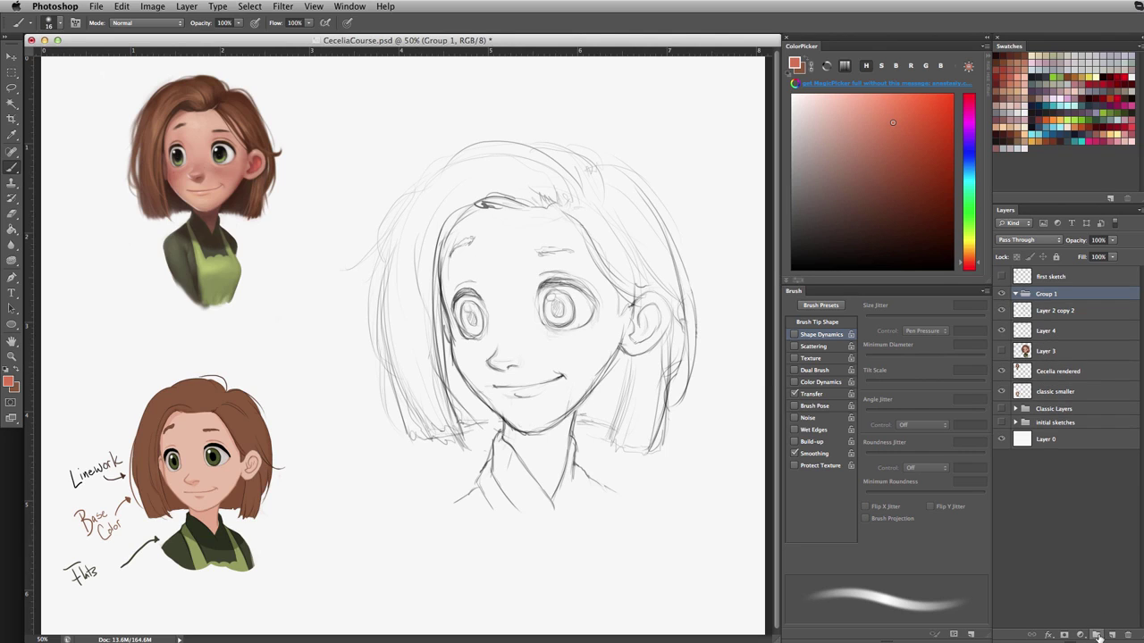
{"action": "key", "text": "super+z"}
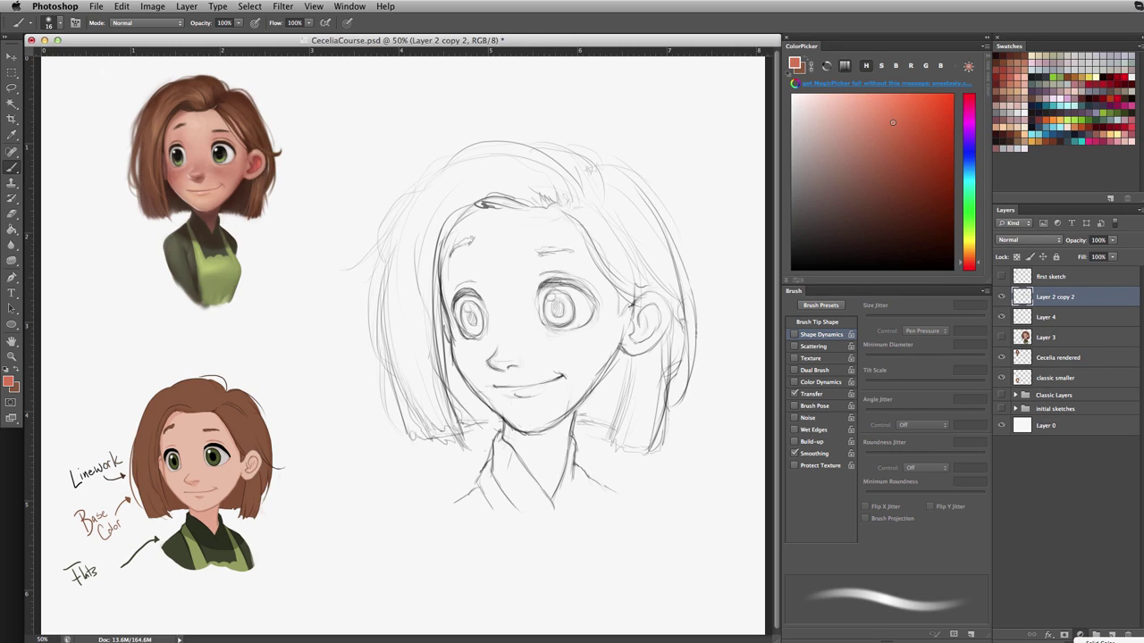
{"action": "left_click_drag", "start_coordinate": [1079, 638], "coordinate": [1083, 501]}
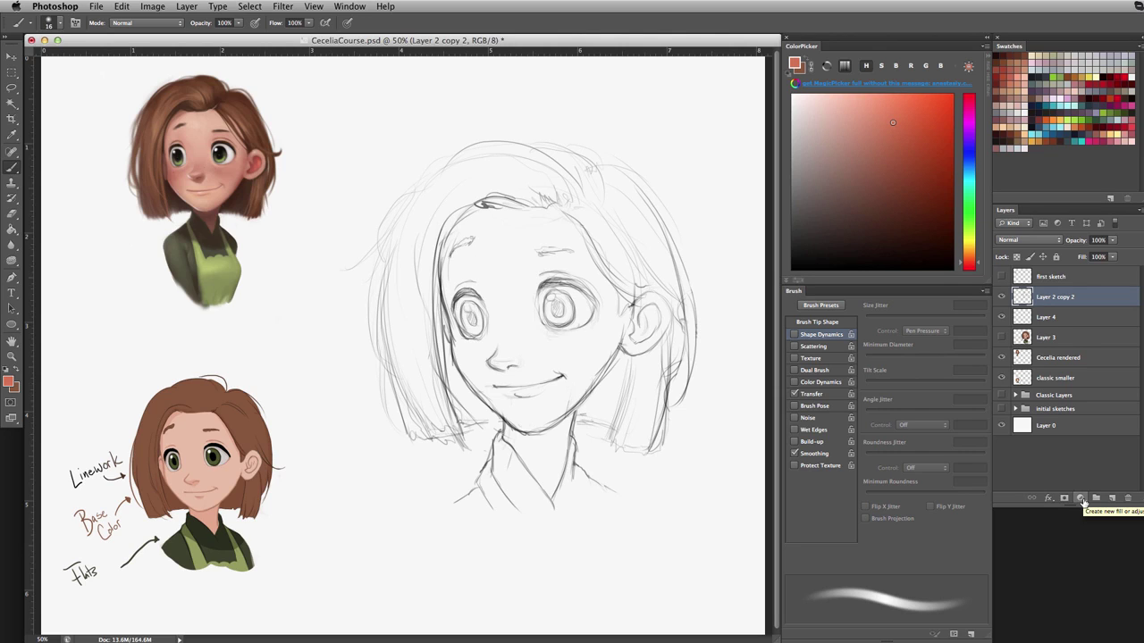
{"action": "left_click", "coordinate": [1081, 499]}
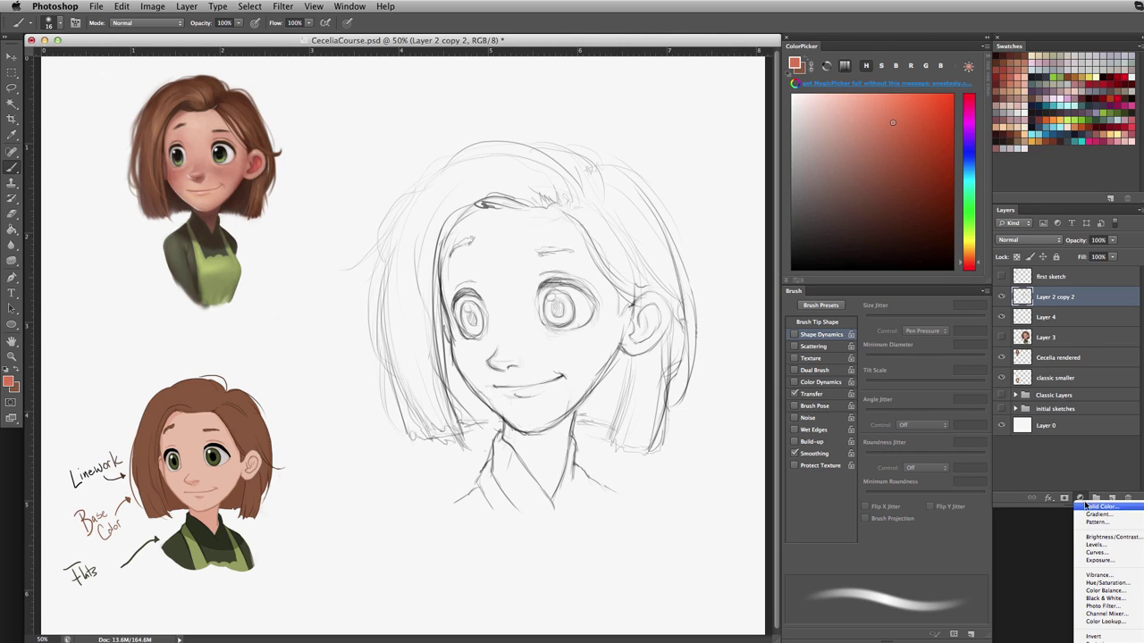
{"action": "left_click", "coordinate": [1108, 583]}
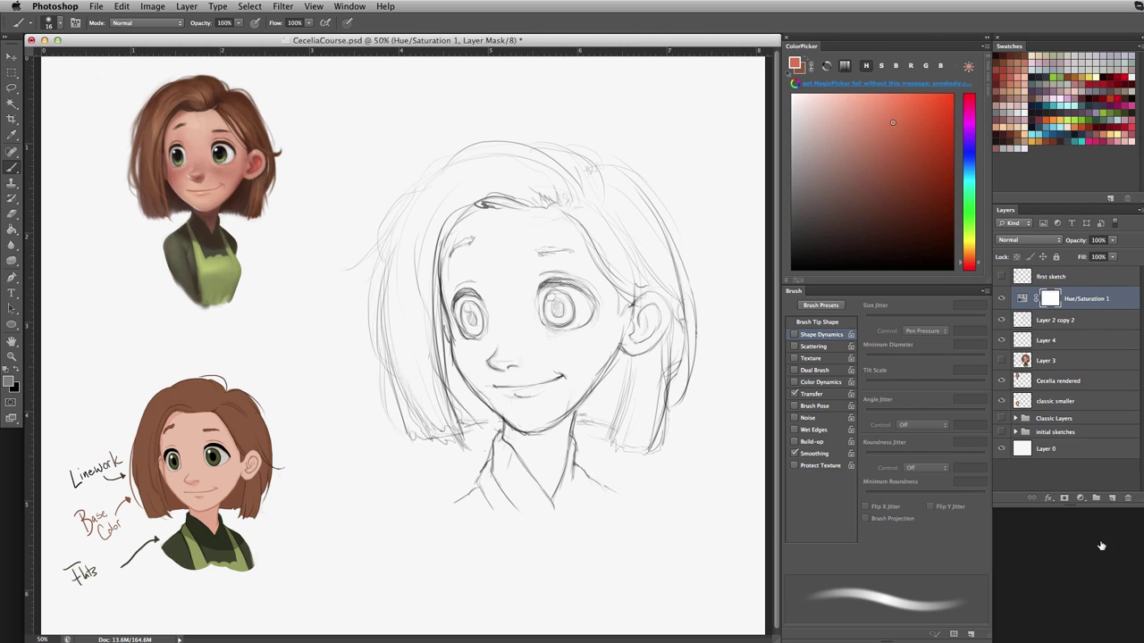
{"action": "mouse_move", "coordinate": [1057, 290]}
{"action": "left_mouse_down"}
{"action": "mouse_move", "coordinate": [1076, 284]}
{"action": "mouse_move", "coordinate": [1072, 275]}
{"action": "left_mouse_up"}
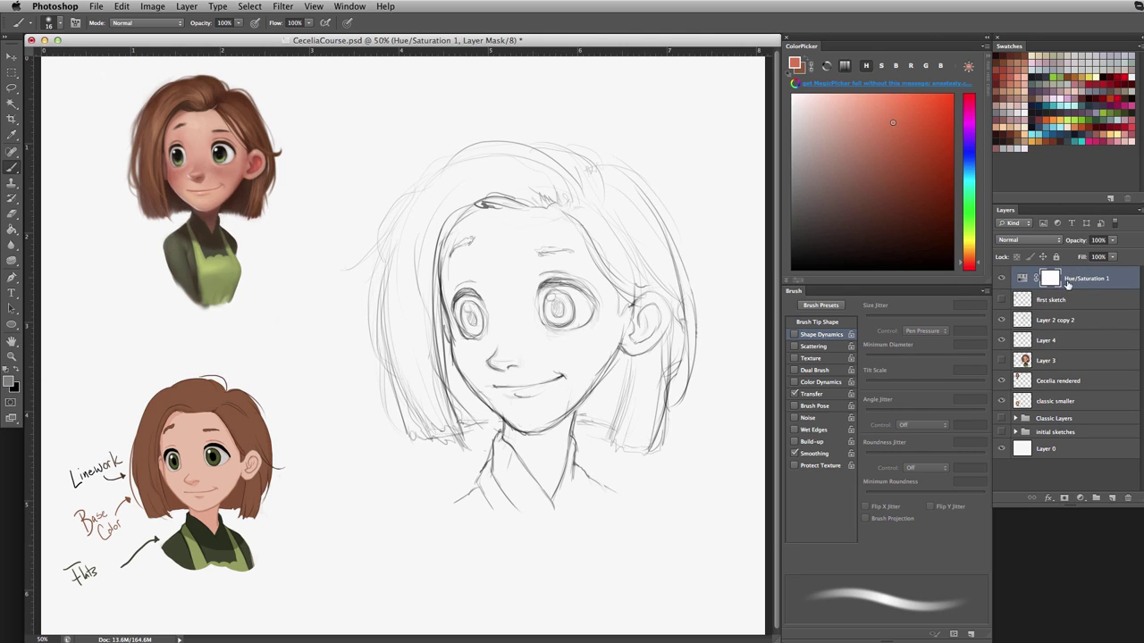
Step: Set the adjustment layer's saturation to -100 and move its settings clear of the canvas and colour picker
{"action": "left_click_drag", "start_coordinate": [1143, 107], "coordinate": [774, 135]}
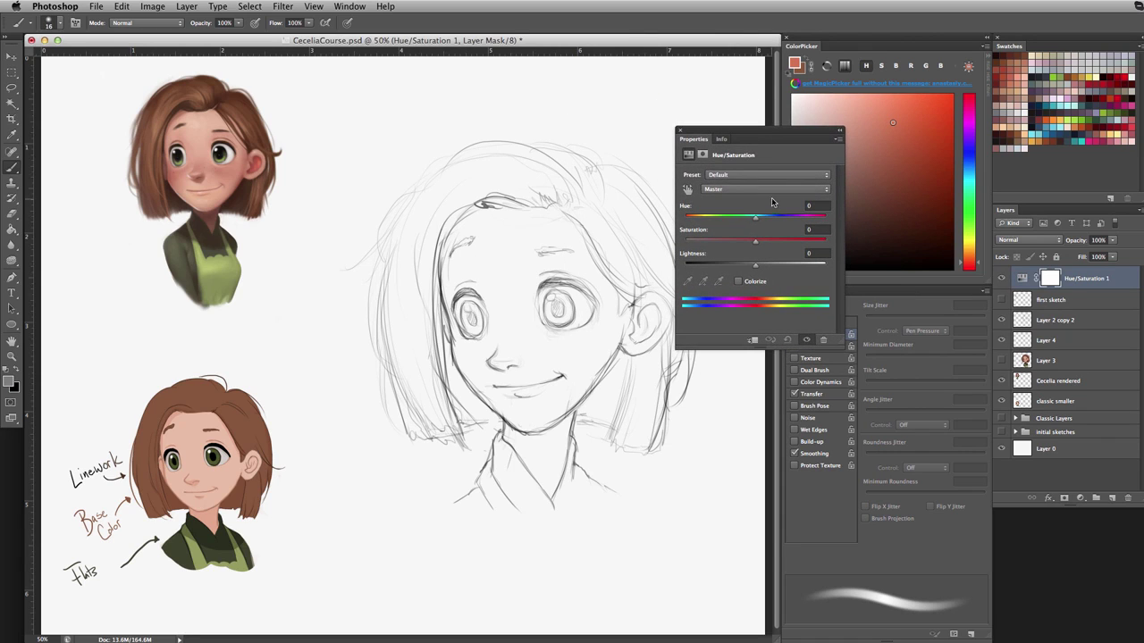
{"action": "left_click_drag", "start_coordinate": [755, 244], "coordinate": [672, 248]}
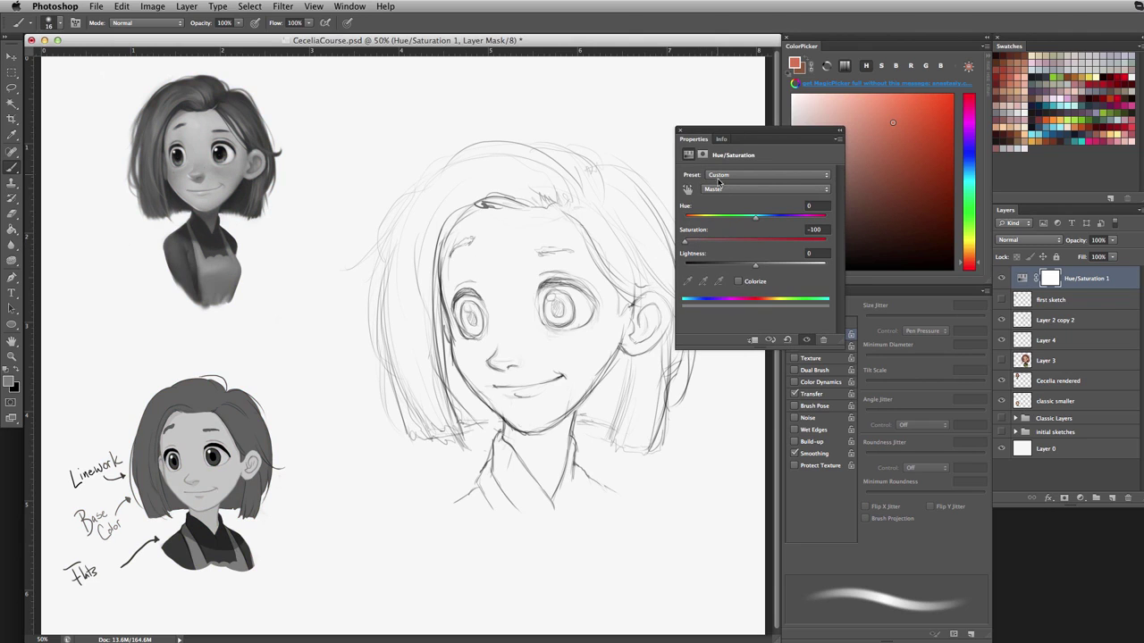
{"action": "mouse_move", "coordinate": [722, 137]}
{"action": "left_mouse_down"}
{"action": "mouse_move", "coordinate": [743, 158]}
{"action": "mouse_move", "coordinate": [704, 138]}
{"action": "mouse_move", "coordinate": [722, 140]}
{"action": "left_mouse_up"}
{"action": "left_click", "coordinate": [704, 143]}
{"action": "left_click_drag", "start_coordinate": [759, 135], "coordinate": [851, 138]}
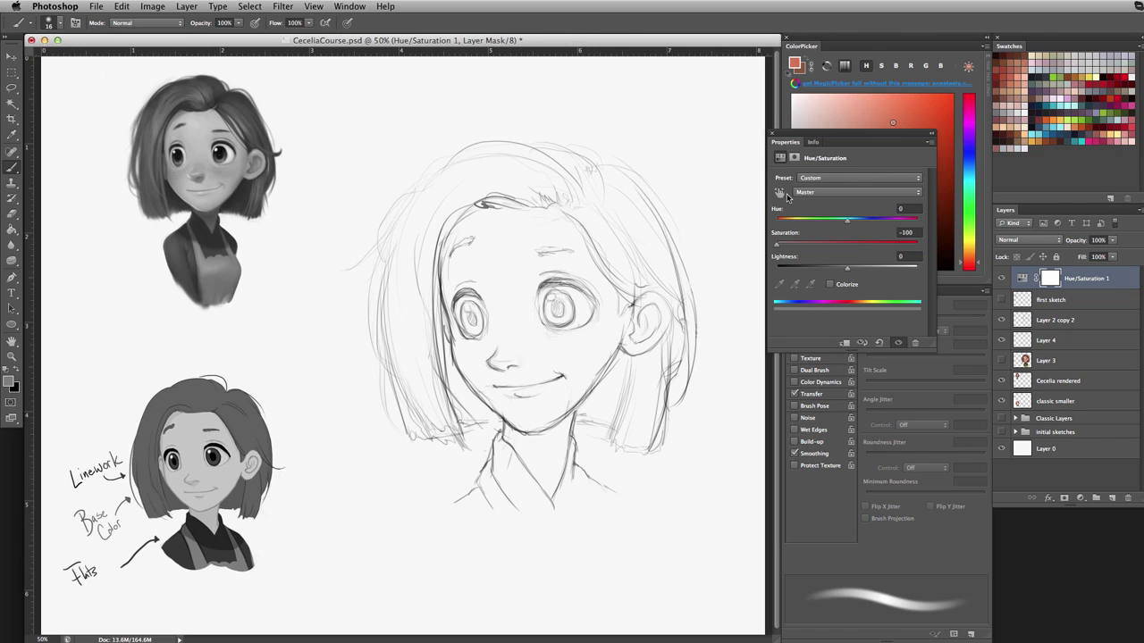
{"action": "left_click", "coordinate": [811, 127]}
{"action": "left_click_drag", "start_coordinate": [811, 127], "coordinate": [738, 163]}
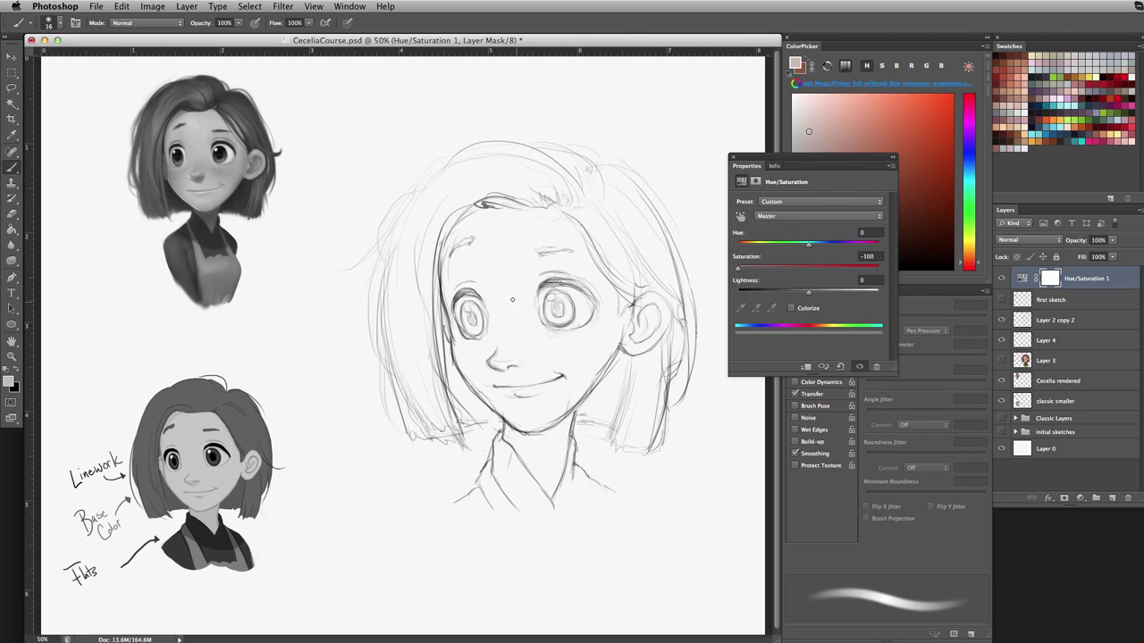
{"action": "left_click_drag", "start_coordinate": [785, 168], "coordinate": [1063, 542]}
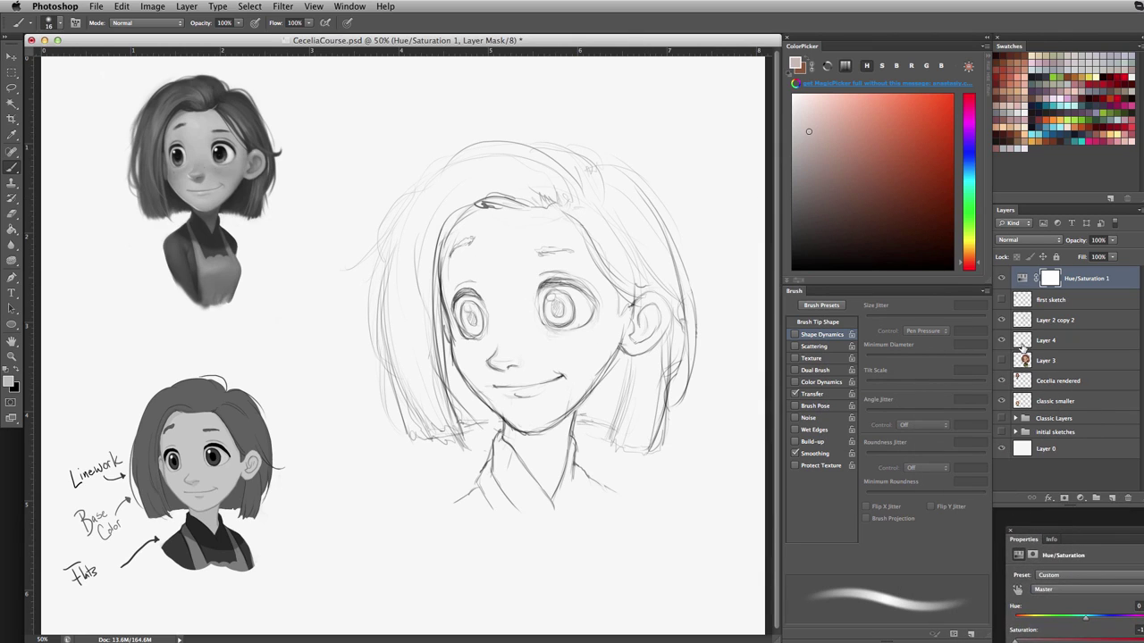
Step: Compare the portraits in greyscale and in colour by toggling the Hue/Saturation layer's visibility, leaving it hidden
{"action": "left_click", "coordinate": [1001, 279]}
{"action": "left_click", "coordinate": [1001, 279]}
{"action": "left_click", "coordinate": [1000, 278]}
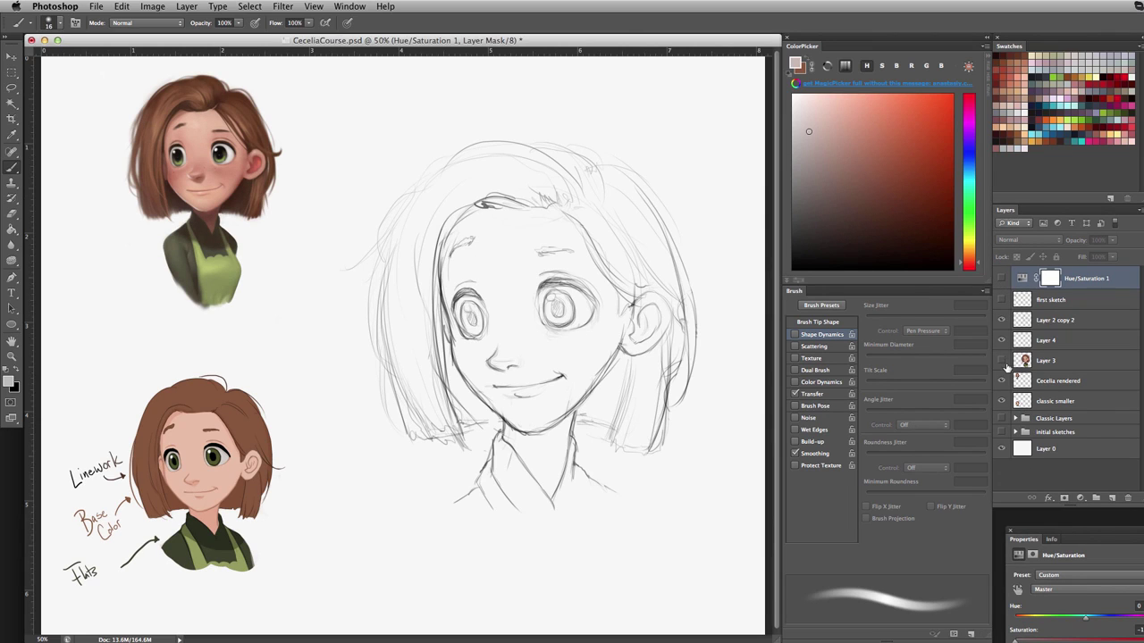
{"action": "left_click", "coordinate": [1001, 279]}
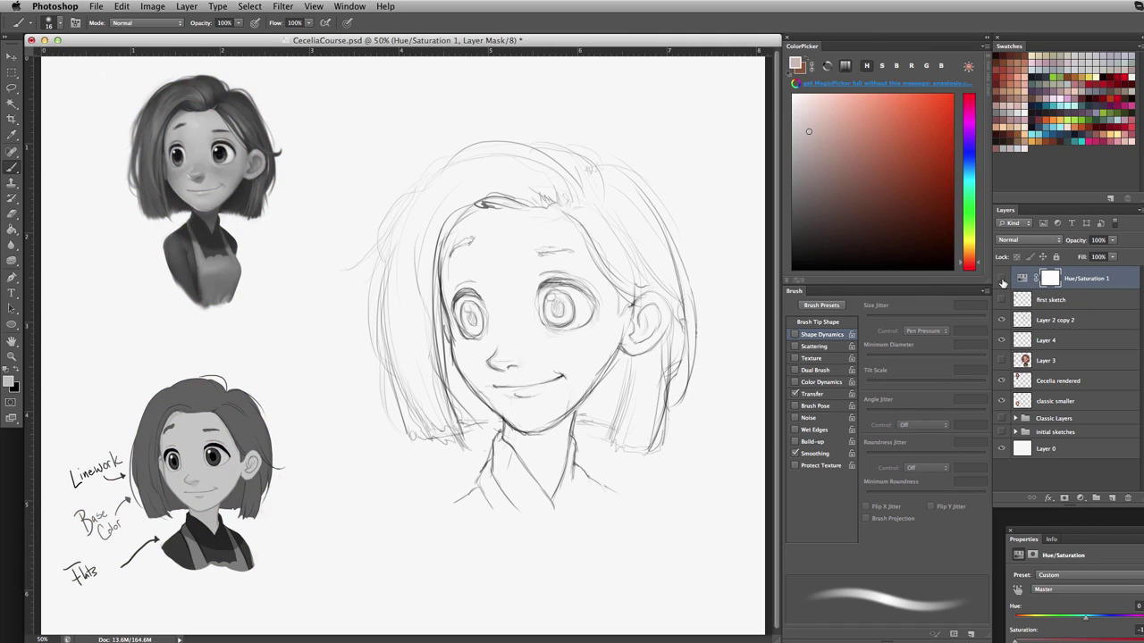
{"action": "left_click", "coordinate": [1002, 279]}
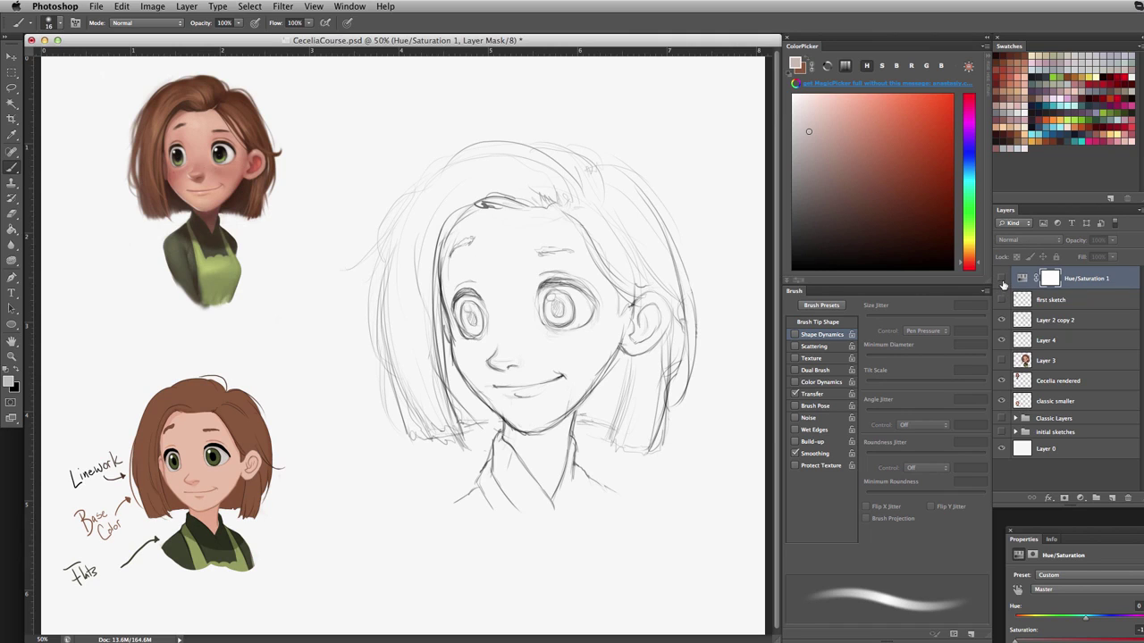
{"action": "left_click", "coordinate": [1002, 279]}
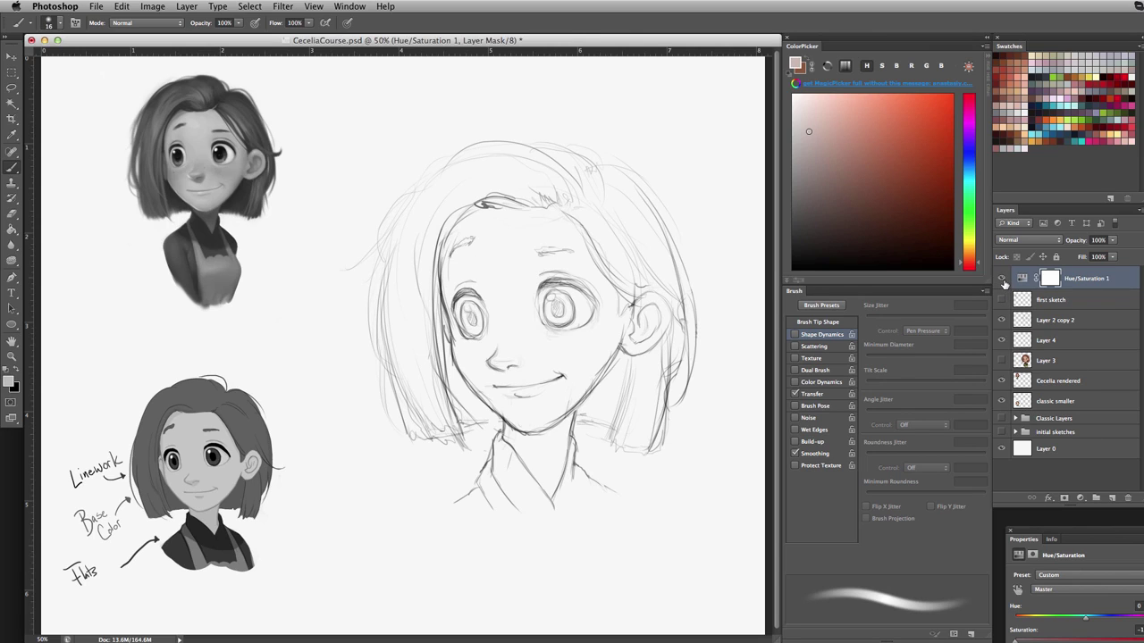
{"action": "left_click", "coordinate": [1002, 279]}
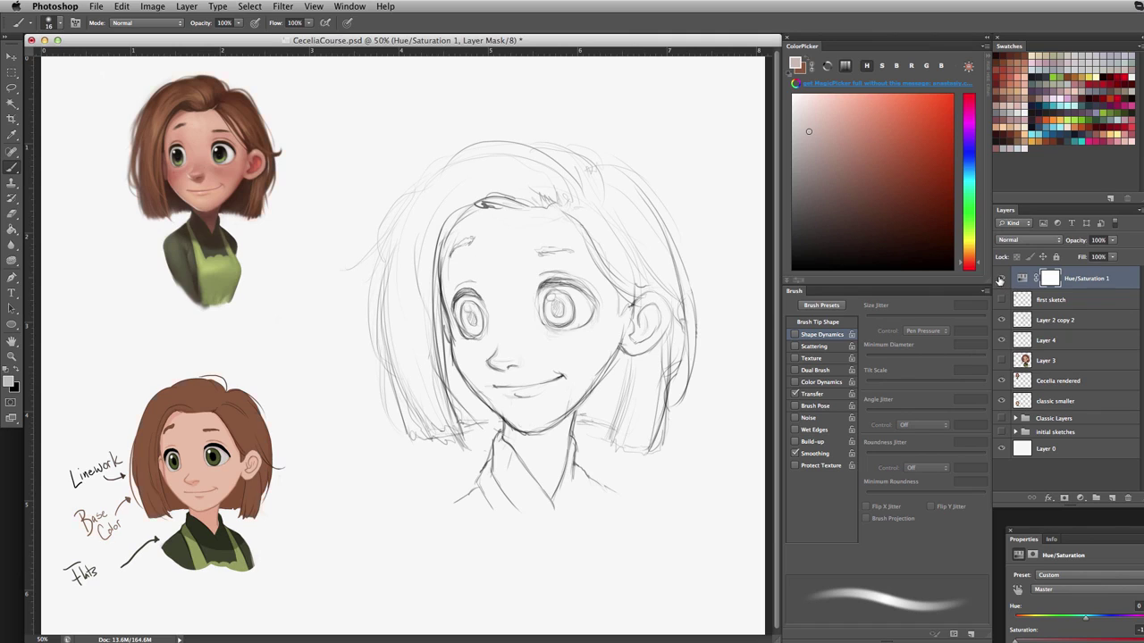
{"action": "left_click", "coordinate": [1001, 278]}
{"action": "left_click", "coordinate": [1000, 279]}
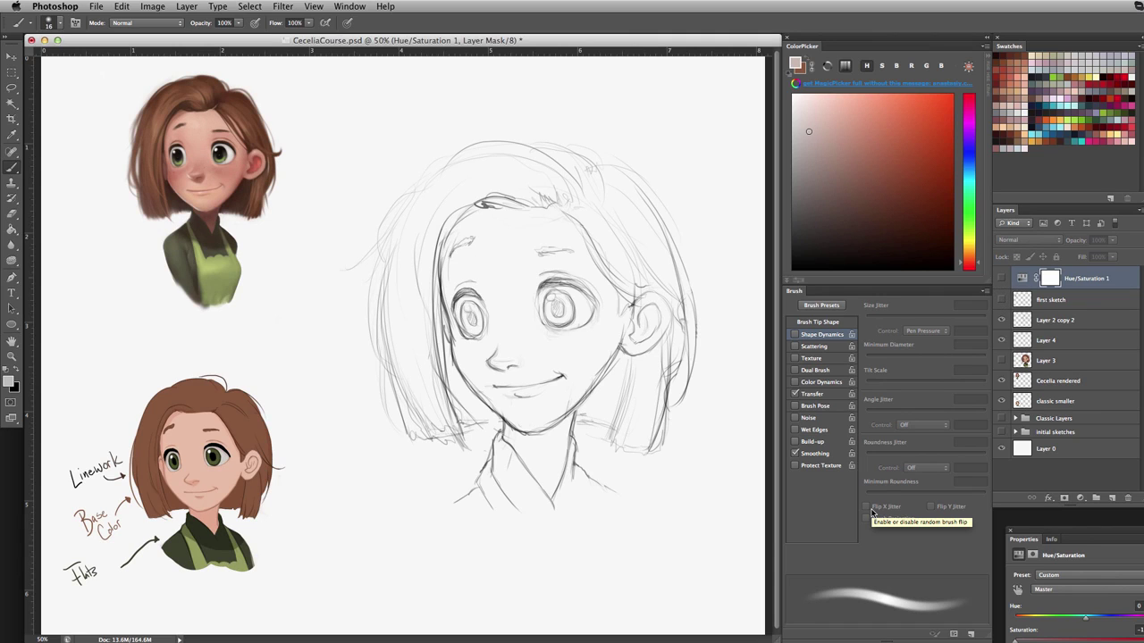
Step: Check the line sketch by hiding and reshowing Layer 2 copy 2, and make Layer 4 beneath it the active layer
{"action": "left_click", "coordinate": [1024, 341]}
{"action": "left_click", "coordinate": [1022, 322]}
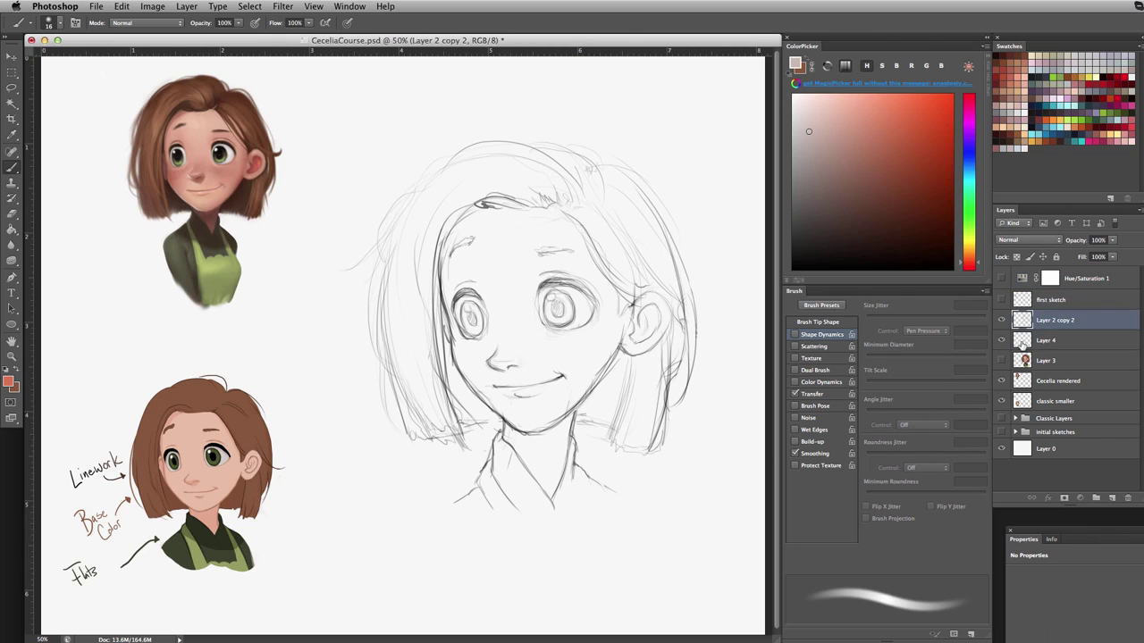
{"action": "left_click", "coordinate": [1024, 342]}
{"action": "left_click", "coordinate": [1002, 320]}
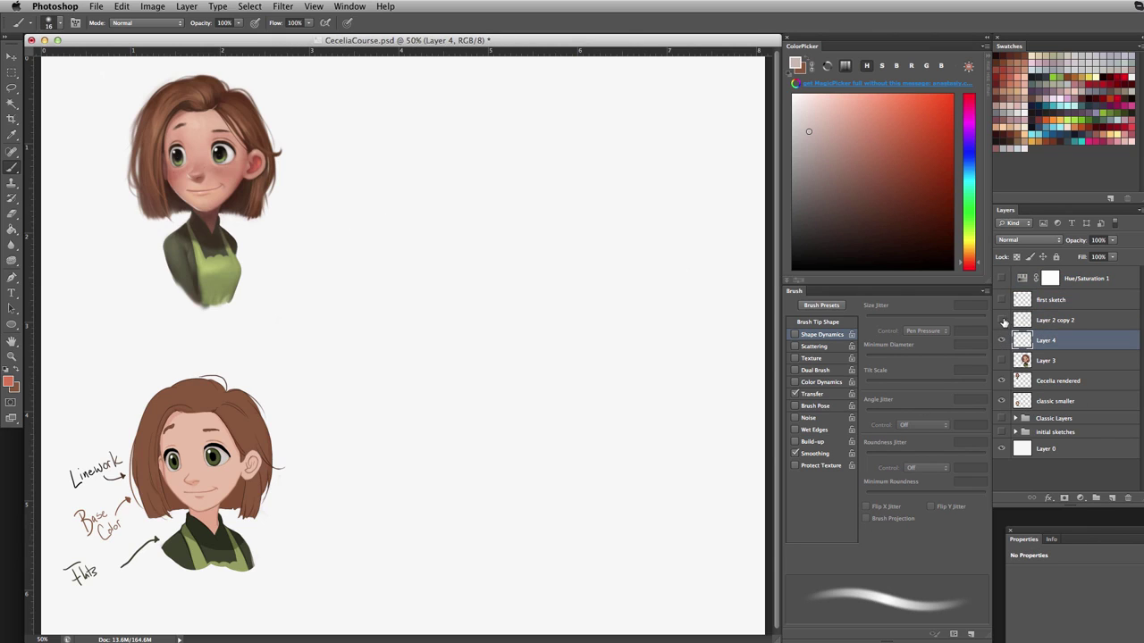
{"action": "left_click", "coordinate": [1002, 320]}
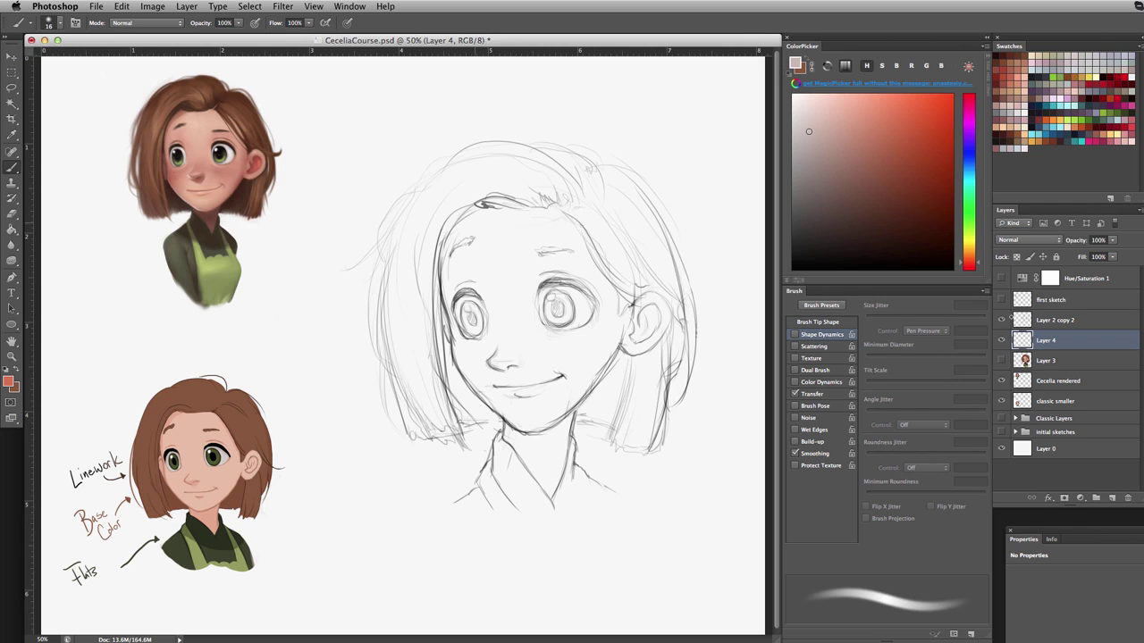
Step: Paint a soft skin-tone base over the sketched head and neck with a 412 px brush, sampling the colour from the rendered portrait
{"action": "left_click_drag", "start_coordinate": [522, 325], "coordinate": [623, 331]}
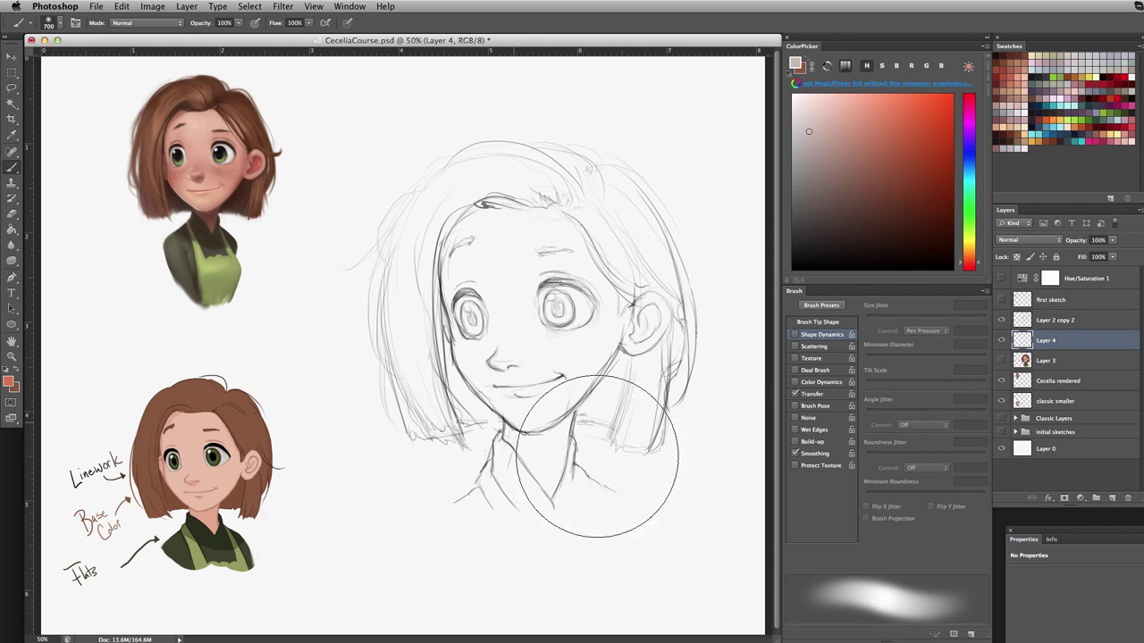
{"action": "mouse_move", "coordinate": [604, 331]}
{"action": "left_mouse_down"}
{"action": "mouse_move", "coordinate": [603, 313]}
{"action": "mouse_move", "coordinate": [566, 296]}
{"action": "left_mouse_up"}
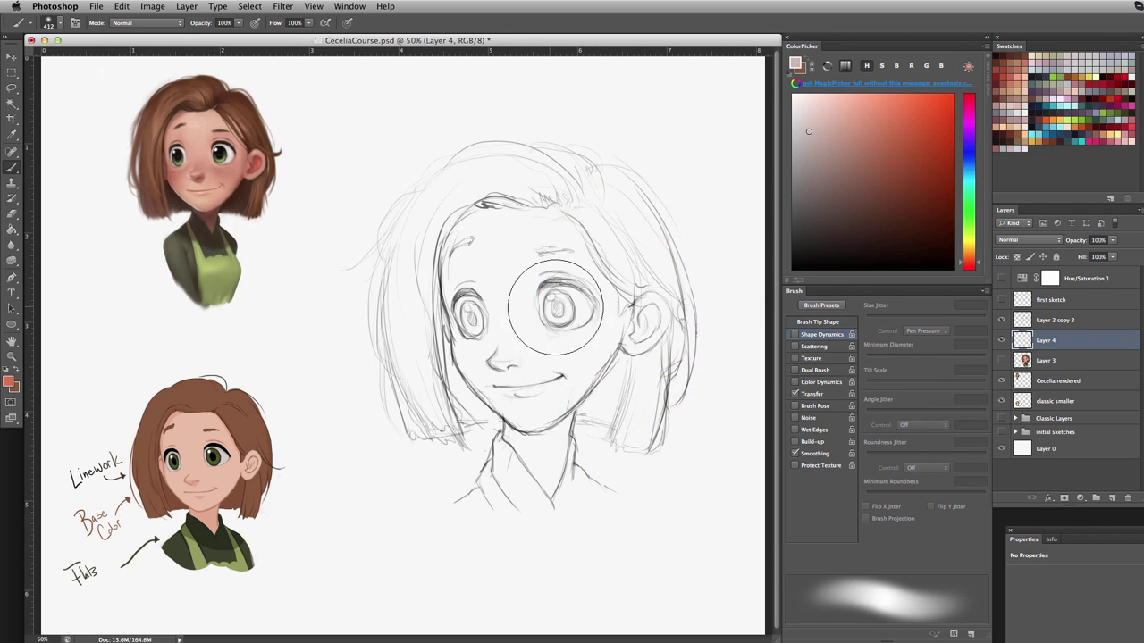
{"action": "left_click", "coordinate": [200, 134], "text": "alt"}
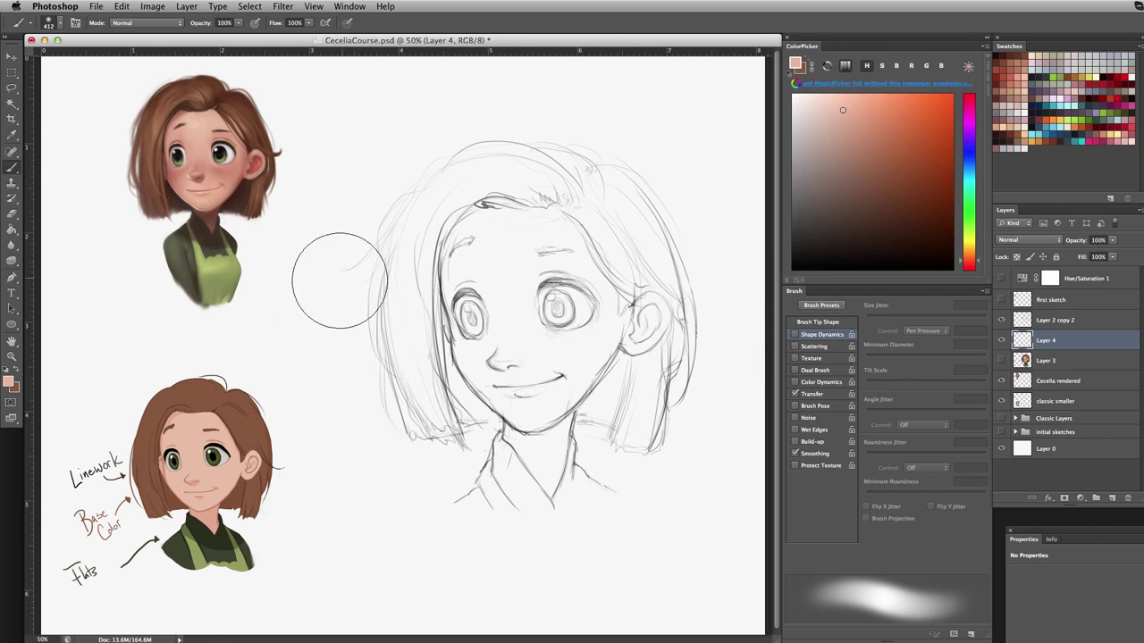
{"action": "left_click", "coordinate": [192, 127], "text": "alt"}
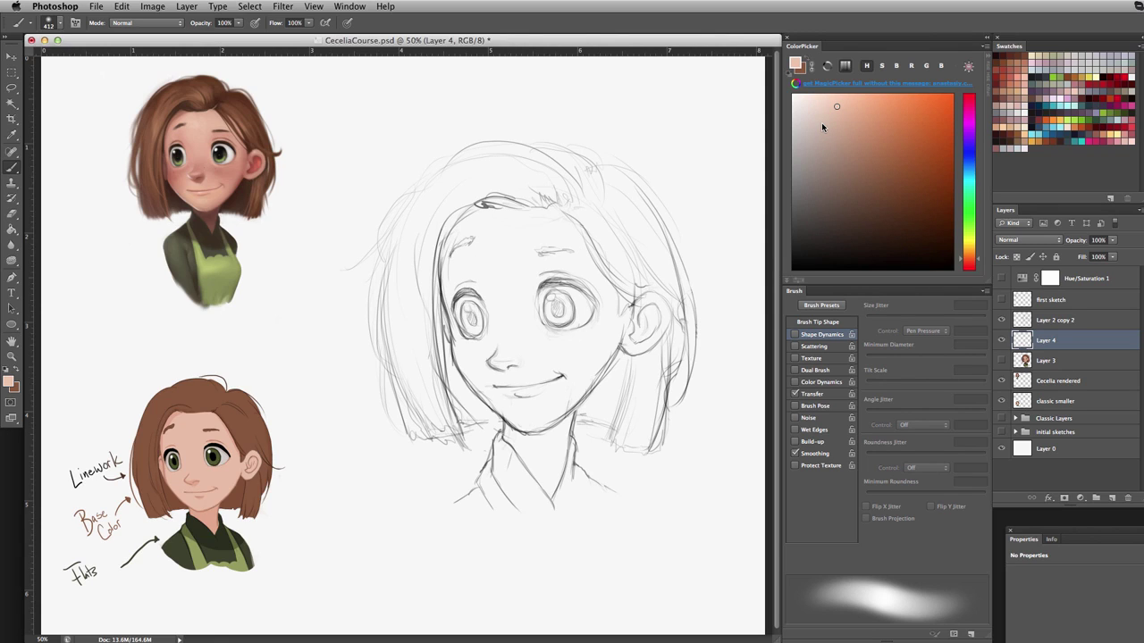
{"action": "left_click", "coordinate": [204, 121], "text": "alt"}
{"action": "left_click", "coordinate": [200, 202], "text": "alt"}
{"action": "left_click", "coordinate": [212, 200], "text": "alt"}
{"action": "mouse_move", "coordinate": [474, 262]}
{"action": "left_mouse_down"}
{"action": "mouse_move", "coordinate": [508, 245]}
{"action": "mouse_move", "coordinate": [525, 306]}
{"action": "mouse_move", "coordinate": [552, 332]}
{"action": "mouse_move", "coordinate": [621, 334]}
{"action": "mouse_move", "coordinate": [625, 316]}
{"action": "mouse_move", "coordinate": [563, 363]}
{"action": "mouse_move", "coordinate": [503, 372]}
{"action": "mouse_move", "coordinate": [538, 407]}
{"action": "mouse_move", "coordinate": [525, 472]}
{"action": "mouse_move", "coordinate": [534, 407]}
{"action": "mouse_move", "coordinate": [514, 379]}
{"action": "mouse_move", "coordinate": [560, 295]}
{"action": "mouse_move", "coordinate": [597, 331]}
{"action": "mouse_move", "coordinate": [491, 313]}
{"action": "left_mouse_up"}
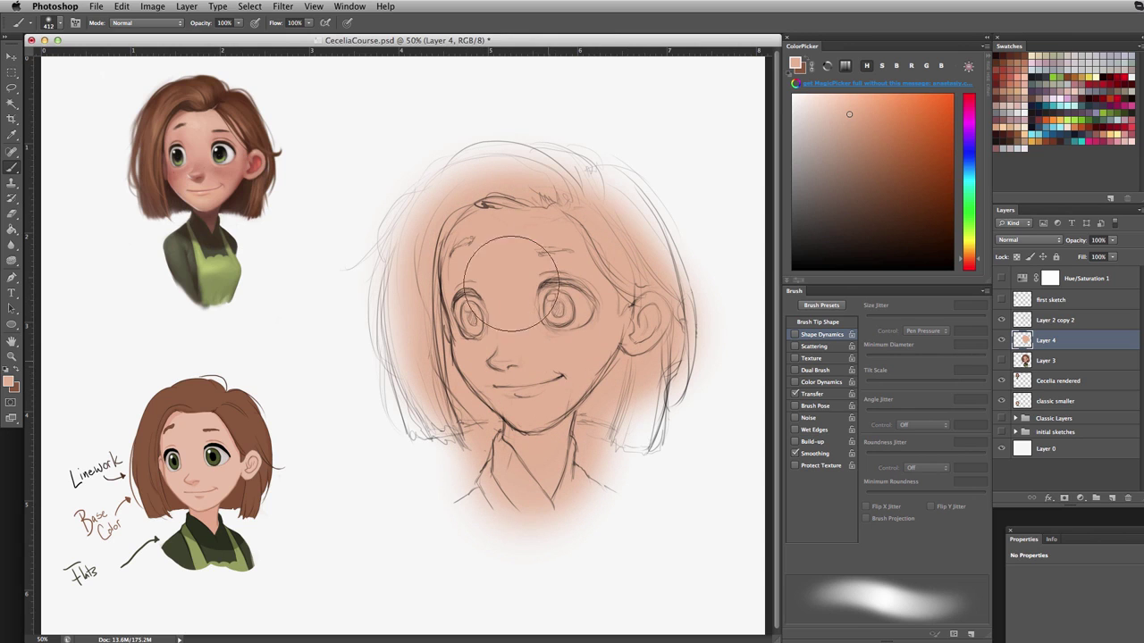
Step: Paint a small round swatch of the skin tone beside the rendered portrait with a 48 px brush
{"action": "left_click_drag", "start_coordinate": [427, 192], "coordinate": [373, 184]}
{"action": "left_click", "coordinate": [295, 85]}
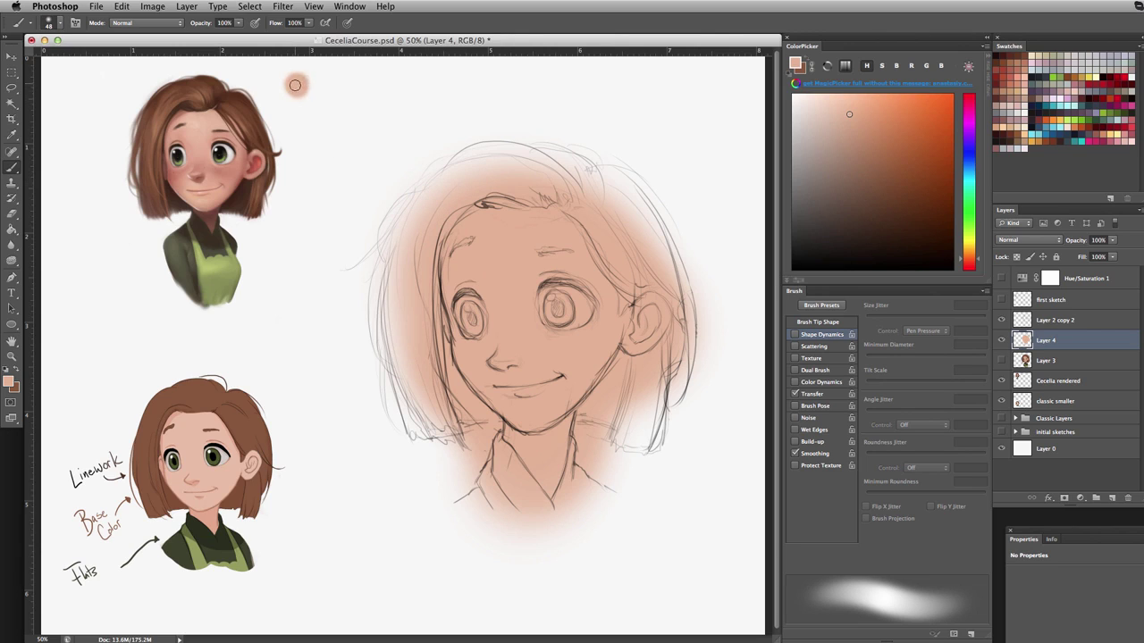
{"action": "key", "text": "super+z"}
{"action": "left_click_drag", "start_coordinate": [299, 84], "coordinate": [300, 78]}
{"action": "left_click_drag", "start_coordinate": [301, 89], "coordinate": [297, 90]}
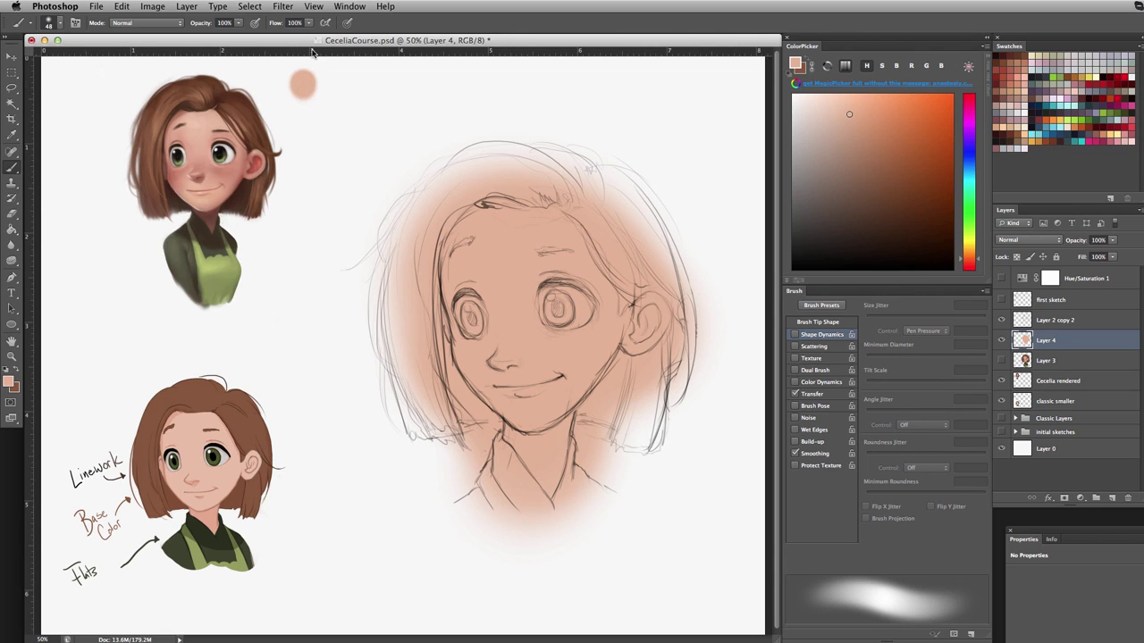
Step: Sample a darker reddish brown from the rendered portrait's hairline and paint a second swatch next to the skin-tone one
{"action": "left_click", "coordinate": [208, 212], "text": "alt"}
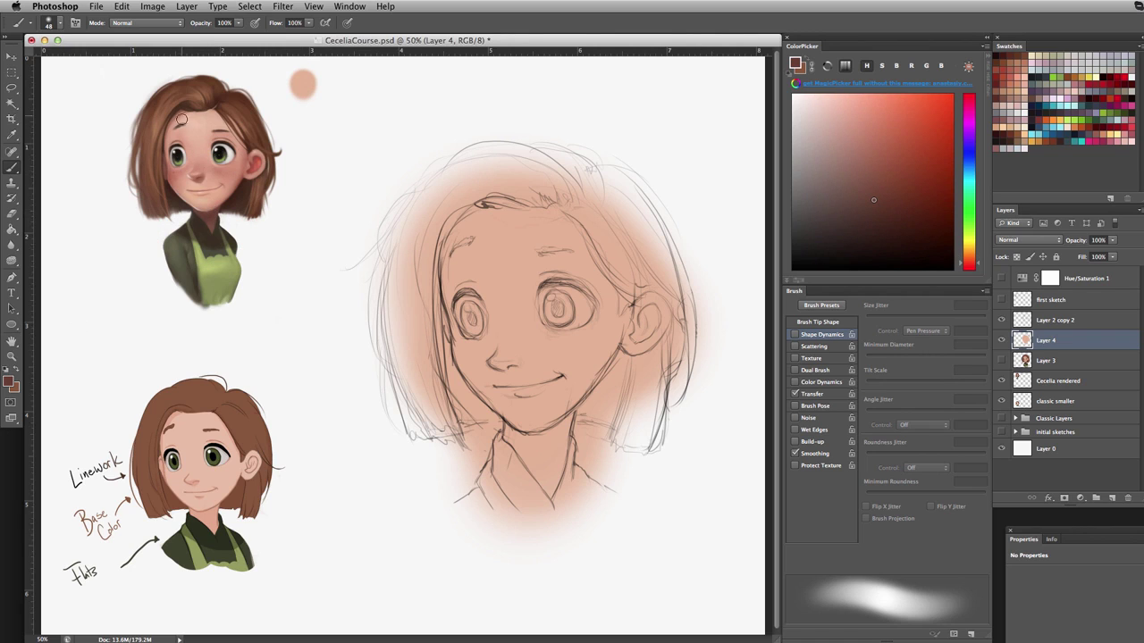
{"action": "left_click", "coordinate": [182, 81], "text": "alt"}
{"action": "left_click", "coordinate": [181, 108], "text": "alt"}
{"action": "mouse_move", "coordinate": [310, 83]}
{"action": "left_mouse_down"}
{"action": "mouse_move", "coordinate": [320, 75]}
{"action": "mouse_move", "coordinate": [320, 90]}
{"action": "left_mouse_up"}
{"action": "mouse_move", "coordinate": [499, 208]}
{"action": "left_mouse_down"}
{"action": "mouse_move", "coordinate": [463, 216]}
{"action": "mouse_move", "coordinate": [438, 281]}
{"action": "left_mouse_up"}
{"action": "key", "text": "super+z"}
{"action": "mouse_move", "coordinate": [496, 215]}
{"action": "left_mouse_down"}
{"action": "mouse_move", "coordinate": [455, 233]}
{"action": "mouse_move", "coordinate": [449, 316]}
{"action": "left_mouse_up"}
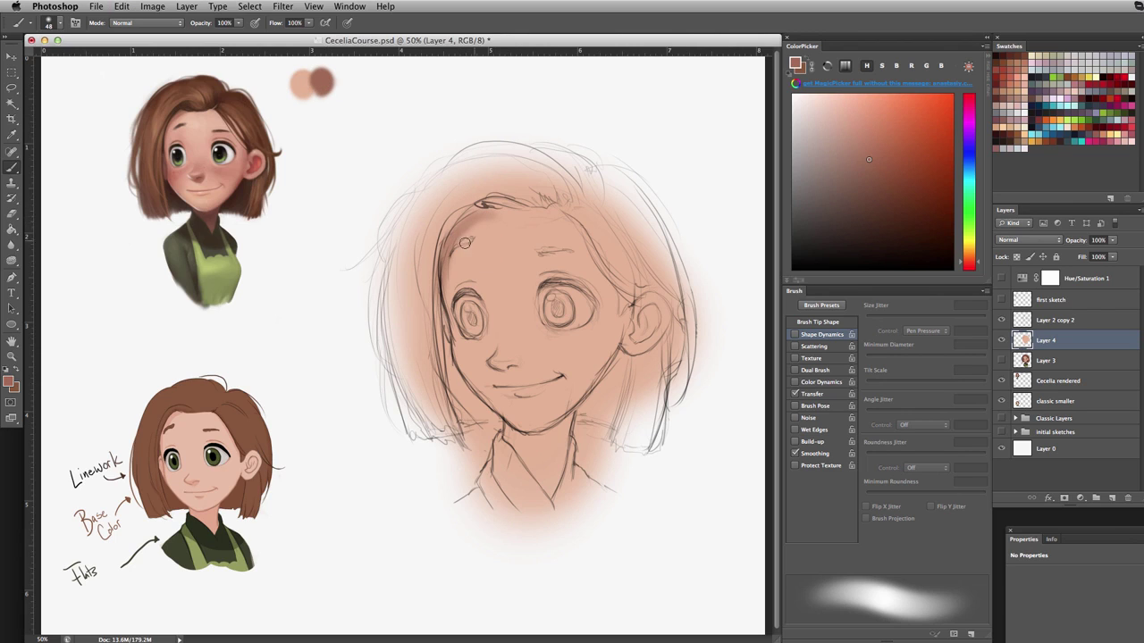
{"action": "key", "text": "super+z"}
Step: Shade the hairline, sides of the face, ear, eye sockets and neck with soft reddish brown using a 136 px brush
{"action": "left_click_drag", "start_coordinate": [457, 245], "coordinate": [496, 245]}
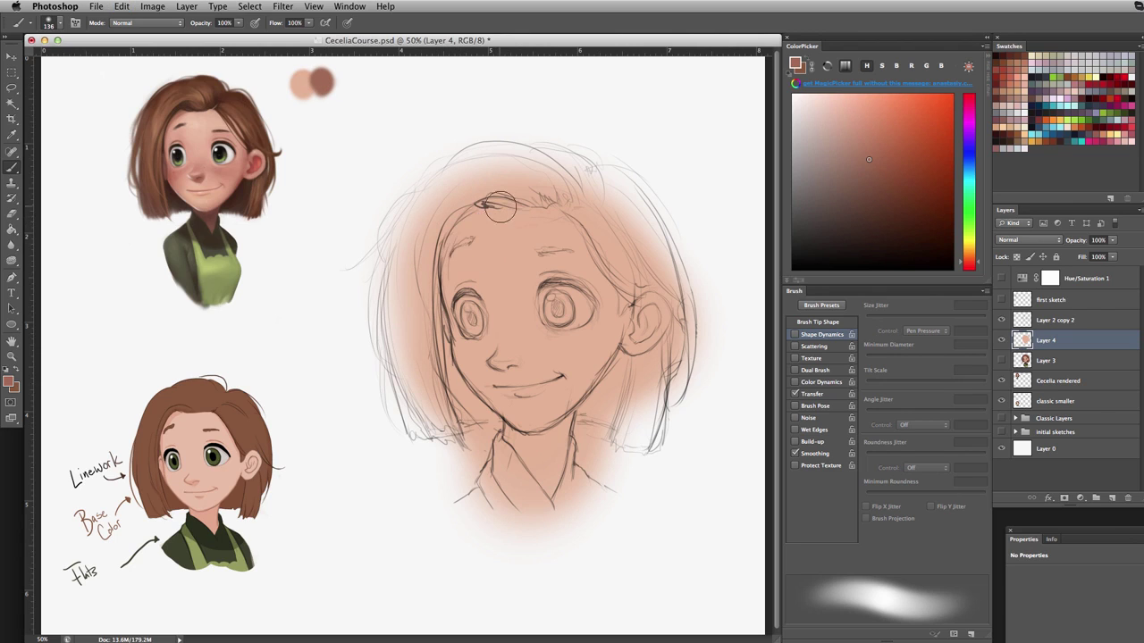
{"action": "mouse_move", "coordinate": [497, 204]}
{"action": "left_mouse_down"}
{"action": "mouse_move", "coordinate": [430, 266]}
{"action": "mouse_move", "coordinate": [443, 356]}
{"action": "mouse_move", "coordinate": [486, 420]}
{"action": "left_mouse_up"}
{"action": "mouse_move", "coordinate": [616, 342]}
{"action": "left_mouse_down"}
{"action": "mouse_move", "coordinate": [572, 413]}
{"action": "mouse_move", "coordinate": [519, 447]}
{"action": "mouse_move", "coordinate": [563, 461]}
{"action": "left_mouse_up"}
{"action": "mouse_move", "coordinate": [641, 340]}
{"action": "left_mouse_down"}
{"action": "mouse_move", "coordinate": [626, 269]}
{"action": "mouse_move", "coordinate": [541, 187]}
{"action": "mouse_move", "coordinate": [559, 192]}
{"action": "left_mouse_up"}
{"action": "mouse_move", "coordinate": [463, 179]}
{"action": "left_mouse_down"}
{"action": "mouse_move", "coordinate": [435, 284]}
{"action": "mouse_move", "coordinate": [444, 381]}
{"action": "mouse_move", "coordinate": [465, 406]}
{"action": "left_mouse_up"}
{"action": "left_click_drag", "start_coordinate": [467, 323], "coordinate": [479, 305]}
{"action": "left_click_drag", "start_coordinate": [574, 302], "coordinate": [577, 316]}
Step: Reduce the brush to 60 px and sample the light skin tone from the painted cheek and forehead
{"action": "mouse_move", "coordinate": [499, 370]}
{"action": "left_mouse_down", "text": "ctrl+alt"}
{"action": "mouse_move", "coordinate": [487, 370]}
{"action": "mouse_move", "coordinate": [521, 363]}
{"action": "left_mouse_up", "text": "ctrl+alt"}
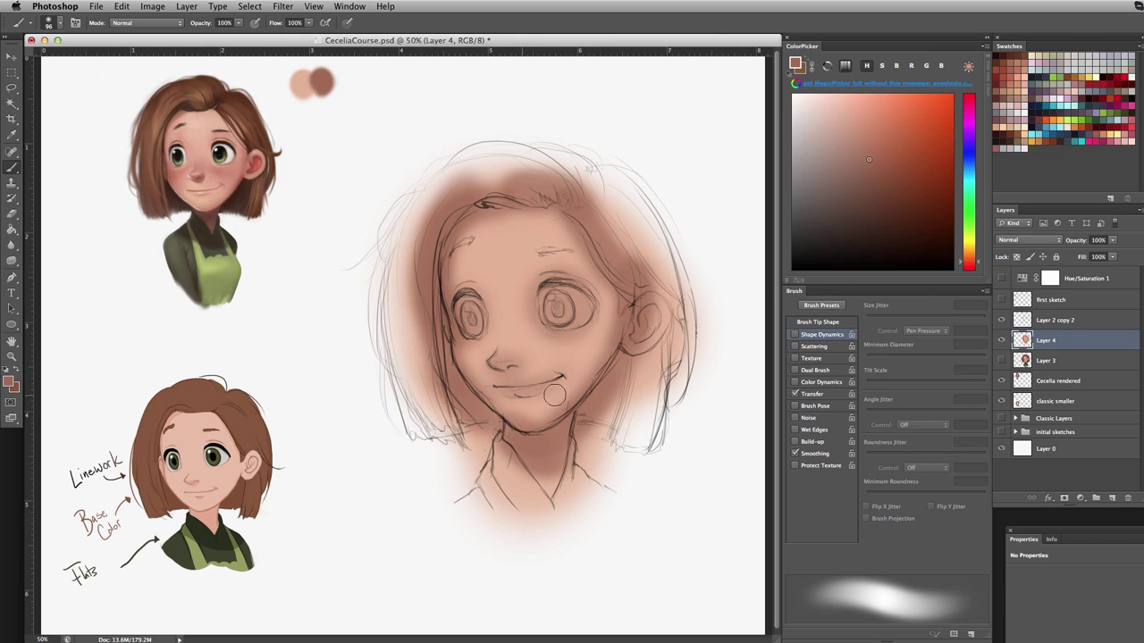
{"action": "left_click_drag", "start_coordinate": [556, 382], "coordinate": [536, 383], "text": "ctrl+alt"}
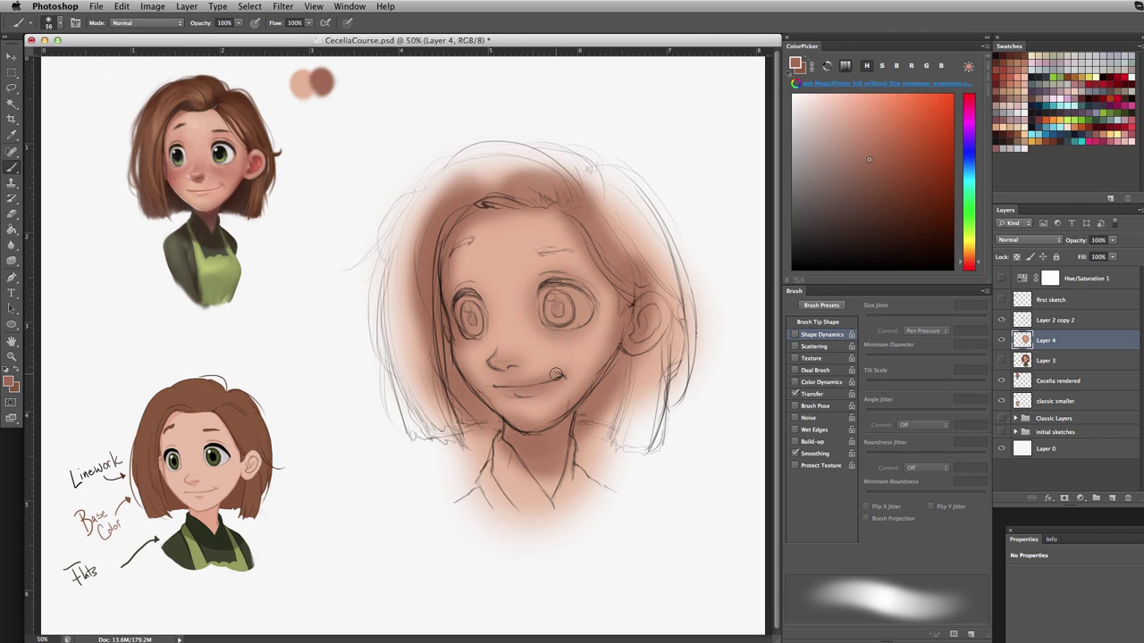
{"action": "left_click_drag", "start_coordinate": [563, 370], "coordinate": [567, 370], "text": "ctrl+alt"}
{"action": "left_click", "coordinate": [572, 361], "text": "alt"}
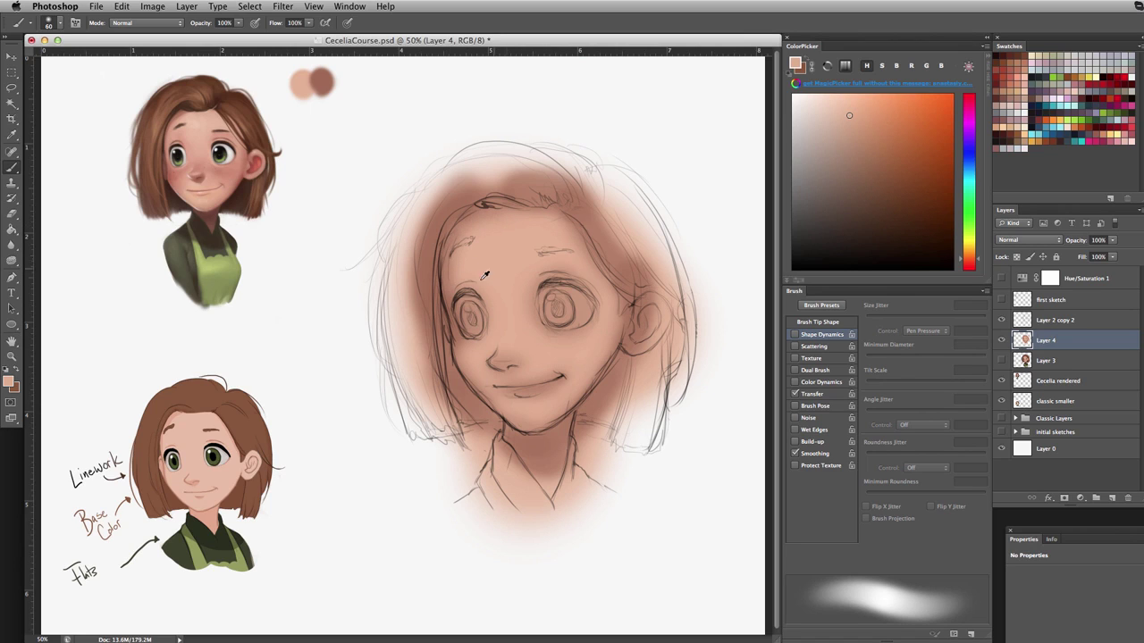
{"action": "left_click", "coordinate": [507, 244], "text": "alt"}
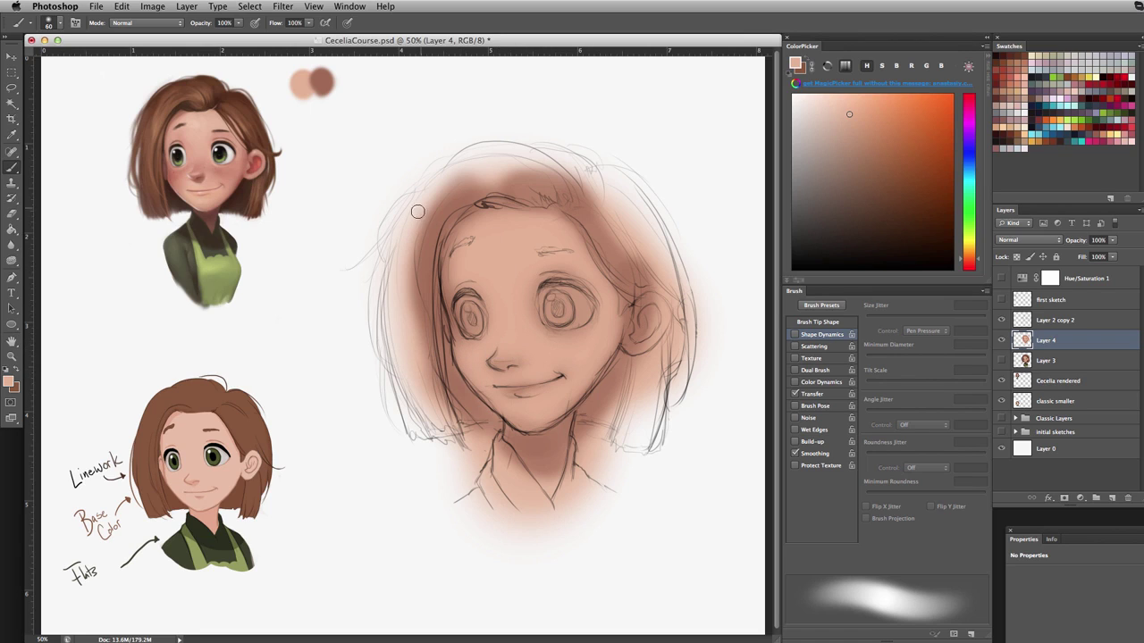
Step: Sample the dark brown of the rendered portrait's neck, add it as a third swatch, and shade the sketched neck with a 144 px brush
{"action": "left_click", "coordinate": [214, 233], "text": "alt"}
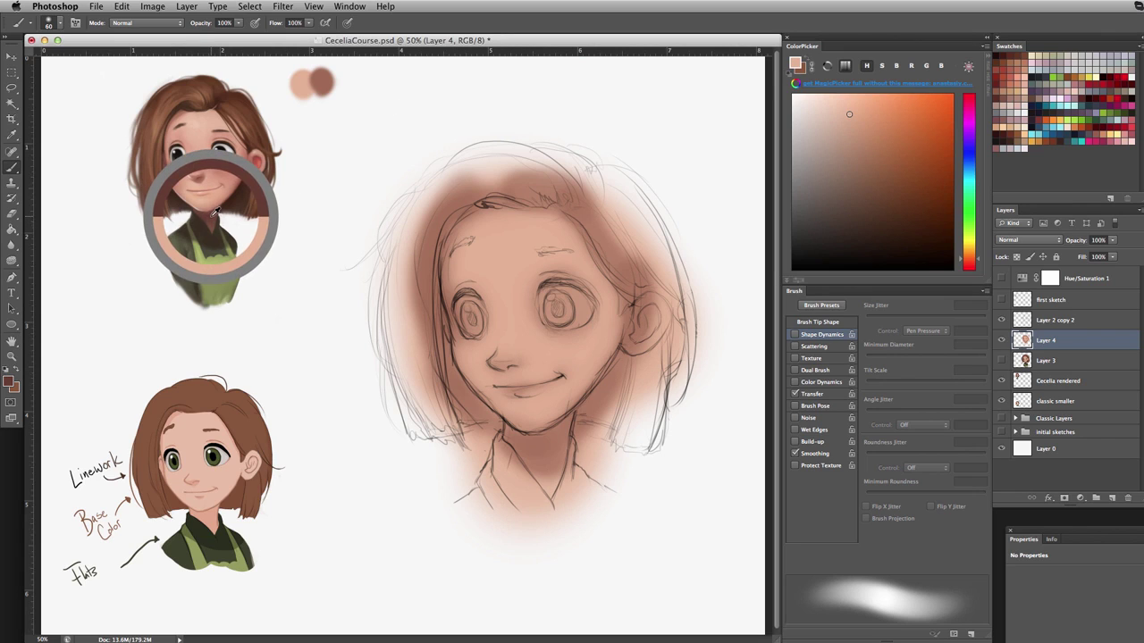
{"action": "left_click", "coordinate": [341, 84]}
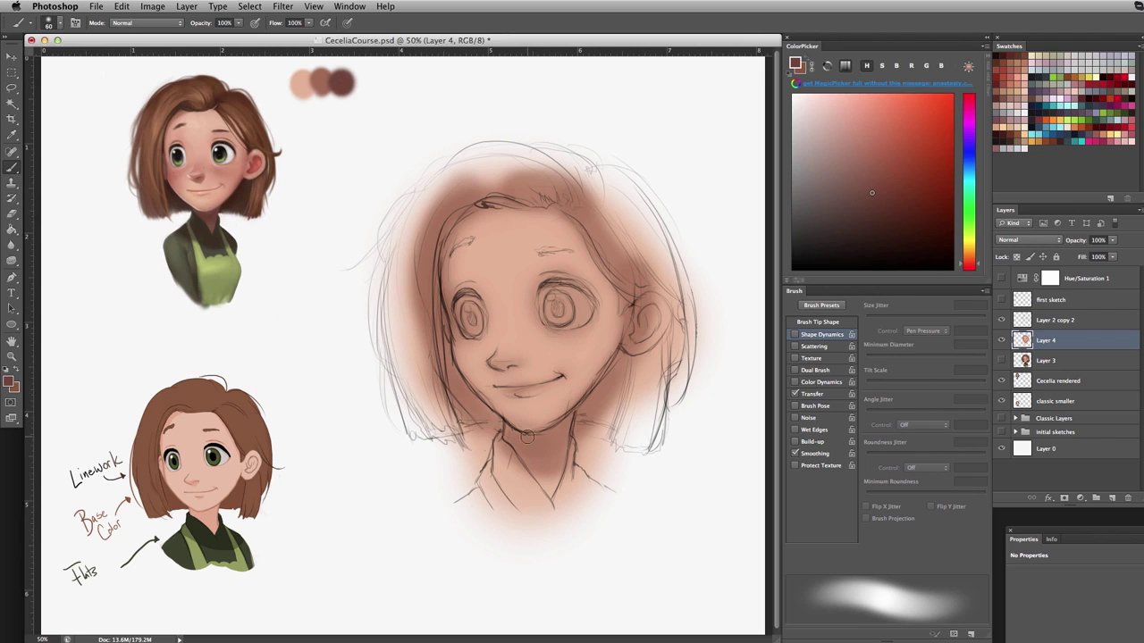
{"action": "mouse_move", "coordinate": [527, 437]}
{"action": "left_mouse_down", "text": "ctrl+alt"}
{"action": "mouse_move", "coordinate": [572, 437]}
{"action": "mouse_move", "coordinate": [506, 429]}
{"action": "mouse_move", "coordinate": [544, 472]}
{"action": "mouse_move", "coordinate": [564, 431]}
{"action": "mouse_move", "coordinate": [548, 460]}
{"action": "mouse_move", "coordinate": [552, 427]}
{"action": "mouse_move", "coordinate": [542, 432]}
{"action": "mouse_move", "coordinate": [537, 490]}
{"action": "left_mouse_up", "text": "ctrl+alt"}
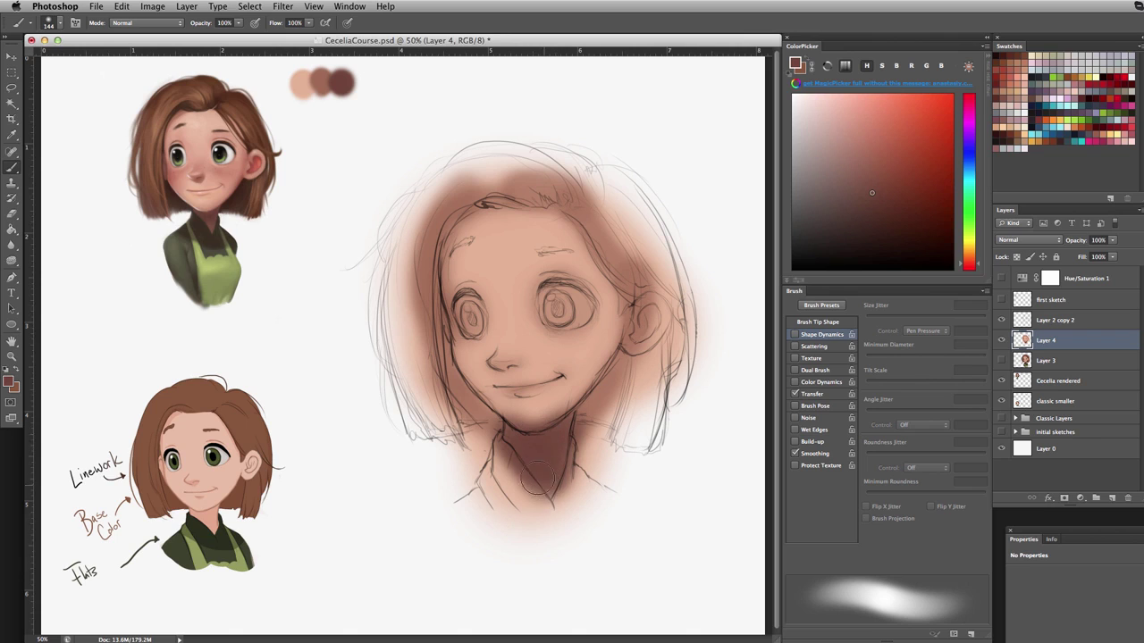
Step: Rework the neck shadow under the chin with a 96 px brush, using dark browns sampled from the painting and the rendered portrait's neck
{"action": "left_click", "coordinate": [541, 405], "text": "alt"}
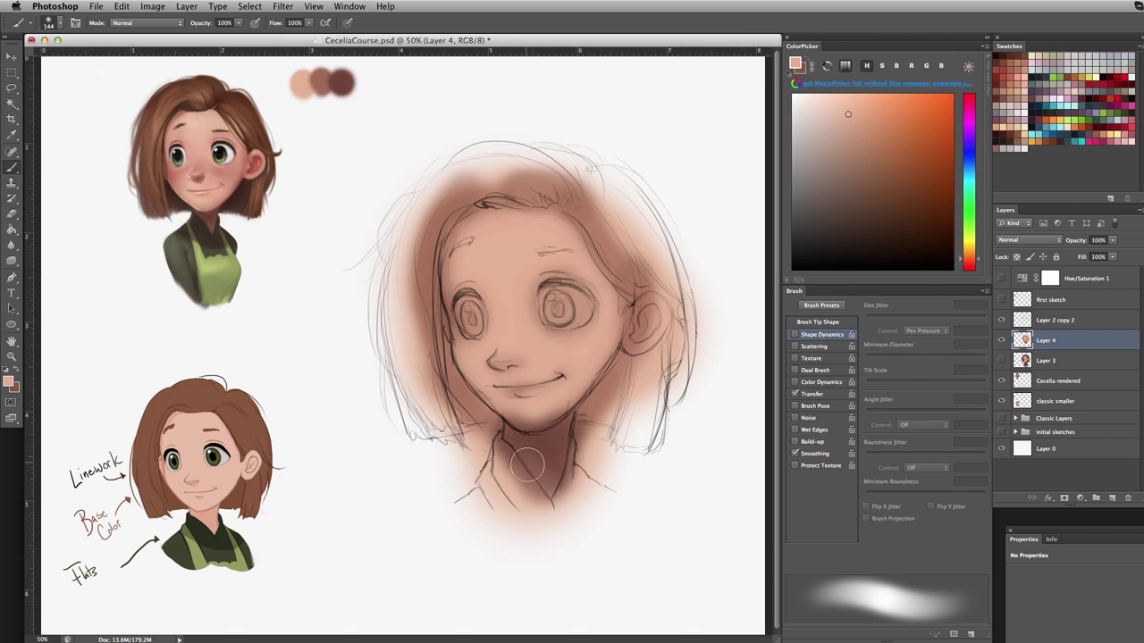
{"action": "key", "text": "super+z"}
{"action": "mouse_move", "coordinate": [542, 474]}
{"action": "left_mouse_down", "text": "ctrl+alt"}
{"action": "mouse_move", "coordinate": [579, 486]}
{"action": "mouse_move", "coordinate": [551, 501]}
{"action": "mouse_move", "coordinate": [518, 483]}
{"action": "mouse_move", "coordinate": [586, 510]}
{"action": "left_mouse_up", "text": "ctrl+alt"}
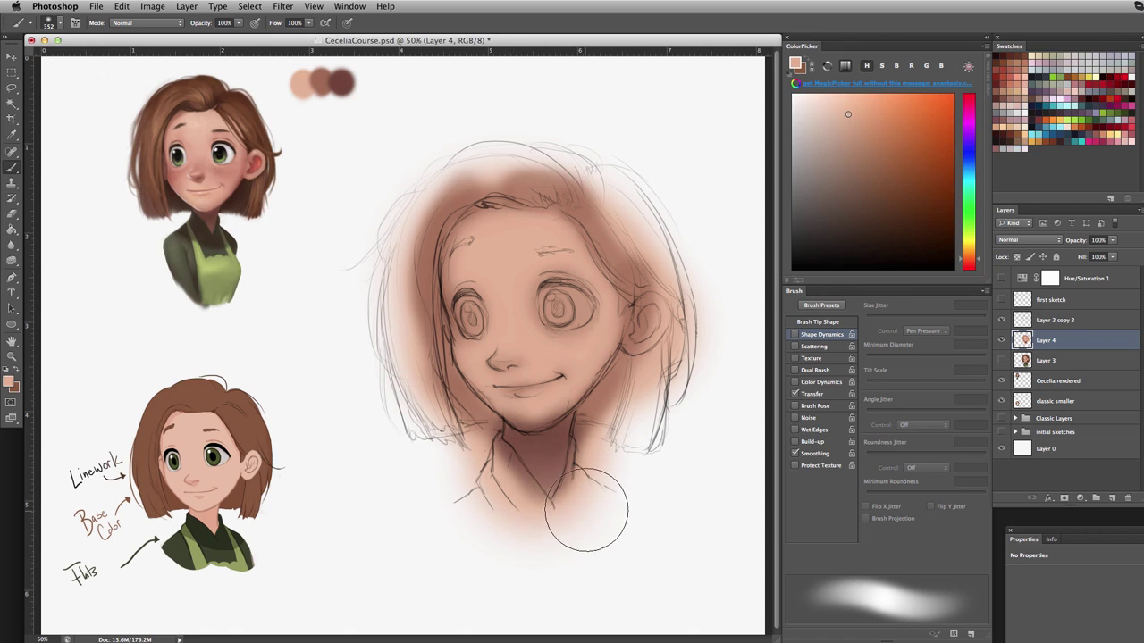
{"action": "left_click", "coordinate": [555, 431], "text": "alt"}
{"action": "left_click_drag", "start_coordinate": [576, 436], "coordinate": [540, 439]}
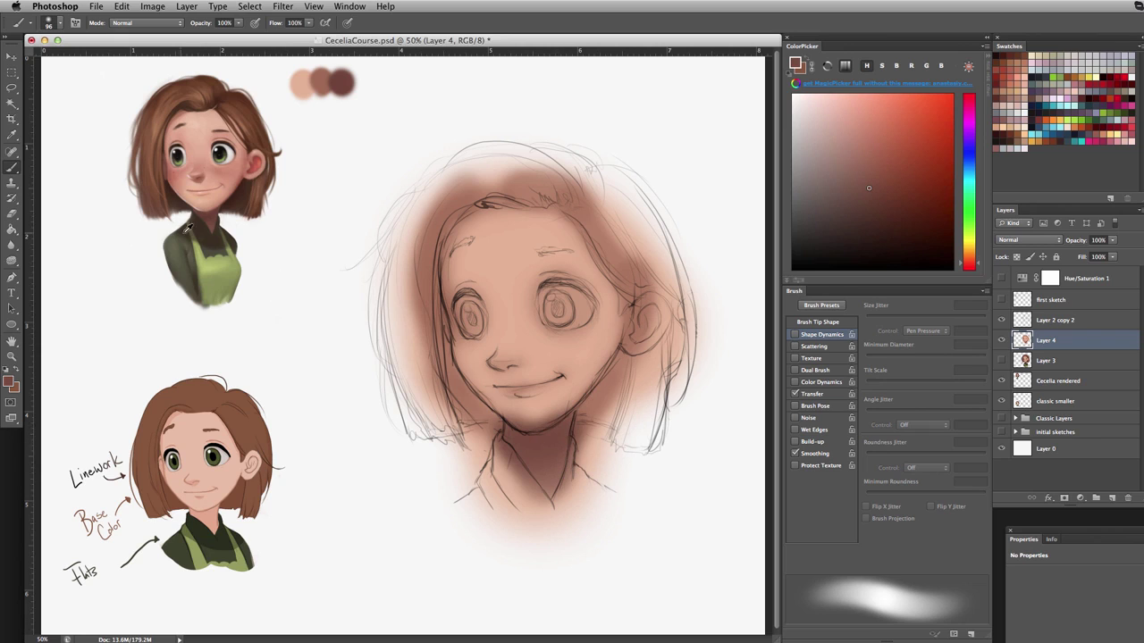
{"action": "left_click", "coordinate": [210, 214], "text": "alt"}
{"action": "mouse_move", "coordinate": [561, 429]}
{"action": "left_mouse_down"}
{"action": "mouse_move", "coordinate": [514, 435]}
{"action": "mouse_move", "coordinate": [564, 433]}
{"action": "mouse_move", "coordinate": [581, 388]}
{"action": "mouse_move", "coordinate": [559, 457]}
{"action": "left_mouse_up"}
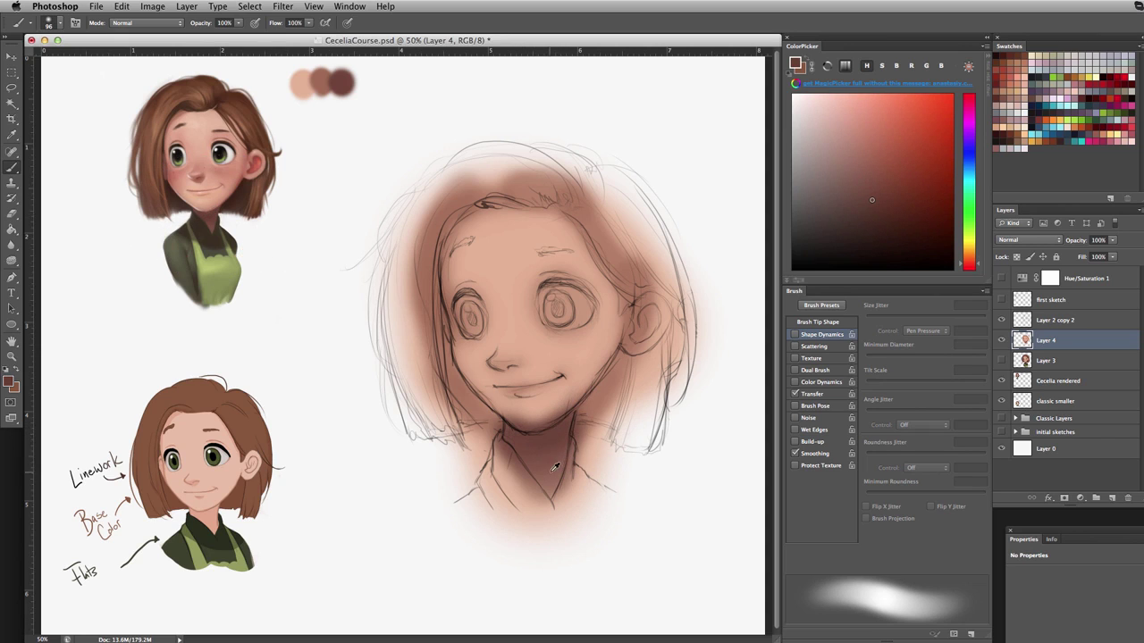
Step: Sample the light skin tone near the chin and brush it softly along the jaw and chin above the neck shadow
{"action": "left_click", "coordinate": [534, 460], "text": "alt"}
{"action": "left_click", "coordinate": [525, 439], "text": "alt"}
{"action": "left_click", "coordinate": [536, 405], "text": "alt"}
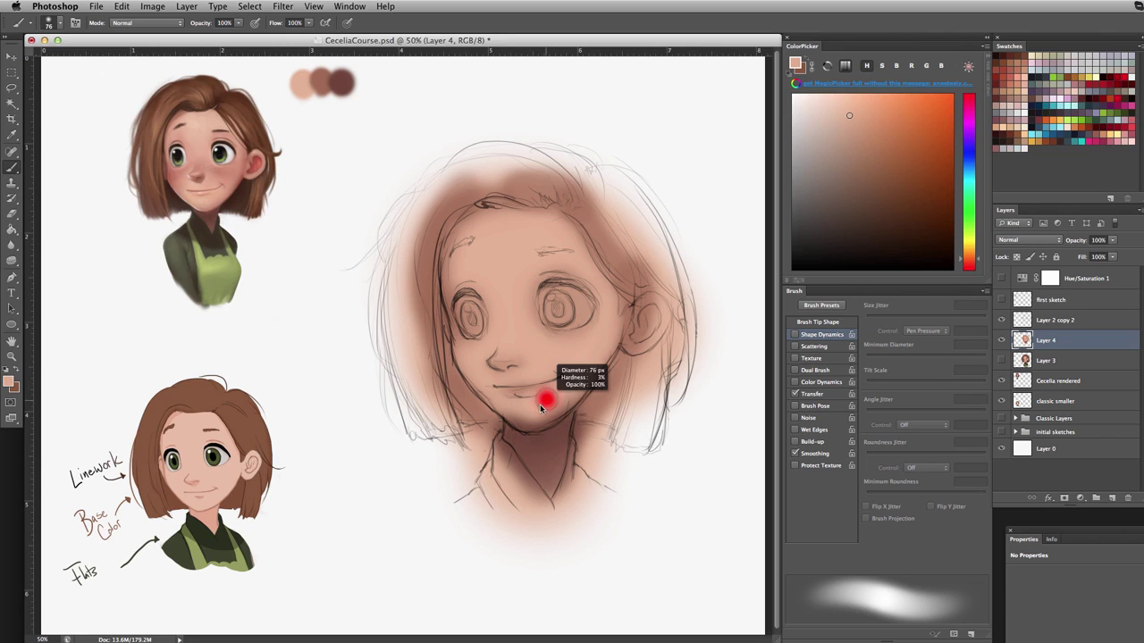
{"action": "mouse_move", "coordinate": [507, 405]}
{"action": "left_mouse_down"}
{"action": "mouse_move", "coordinate": [564, 401]}
{"action": "mouse_move", "coordinate": [552, 413]}
{"action": "mouse_move", "coordinate": [577, 387]}
{"action": "left_mouse_up"}
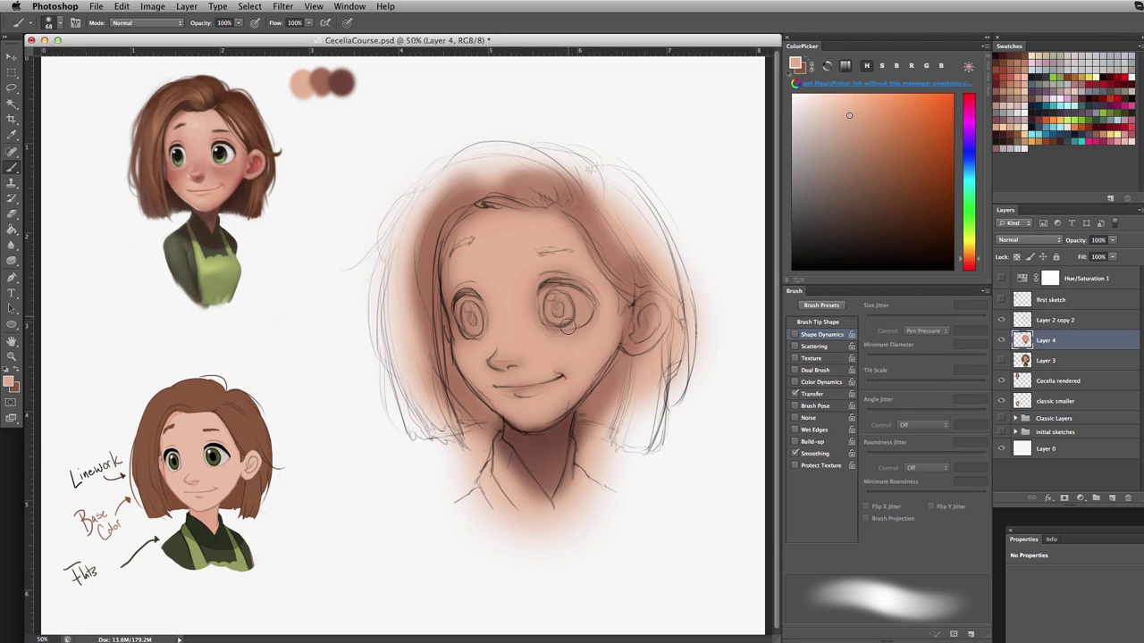
{"action": "left_click", "coordinate": [553, 436], "text": "alt"}
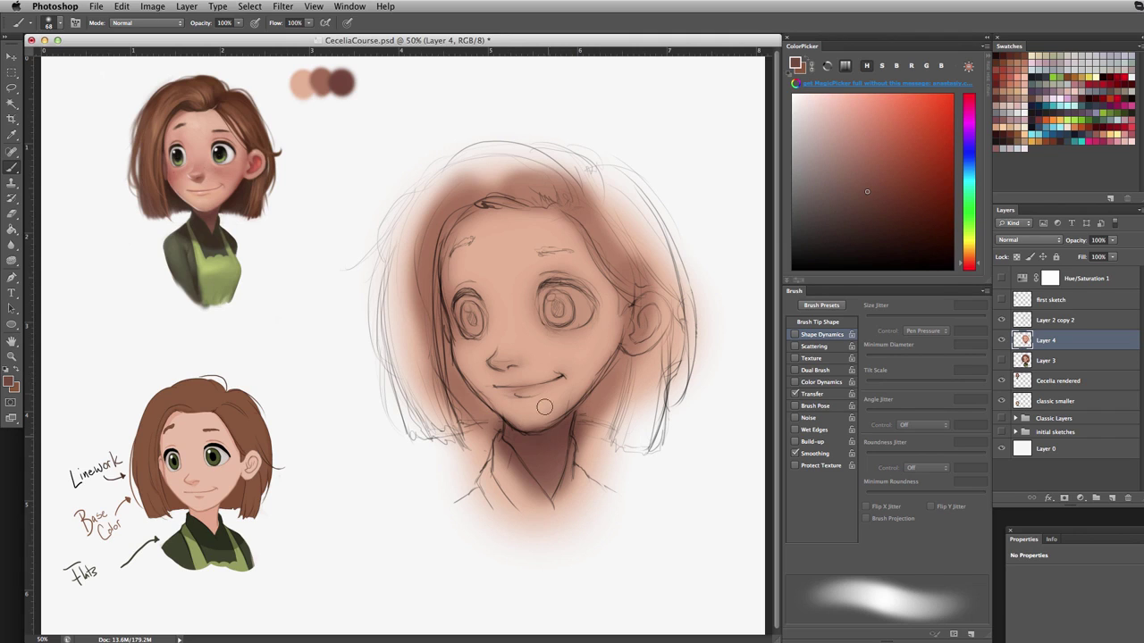
{"action": "mouse_move", "coordinate": [636, 488]}
{"action": "left_mouse_down"}
{"action": "mouse_move", "coordinate": [586, 356]}
{"action": "mouse_move", "coordinate": [597, 347]}
{"action": "mouse_move", "coordinate": [581, 379]}
{"action": "left_mouse_up"}
{"action": "key", "text": "super+z"}
Step: Compare the light skin tone with the neck shadow colour by sampling face and neck alternately and checking their positions in the colour picker
{"action": "left_click", "coordinate": [582, 345], "text": "alt"}
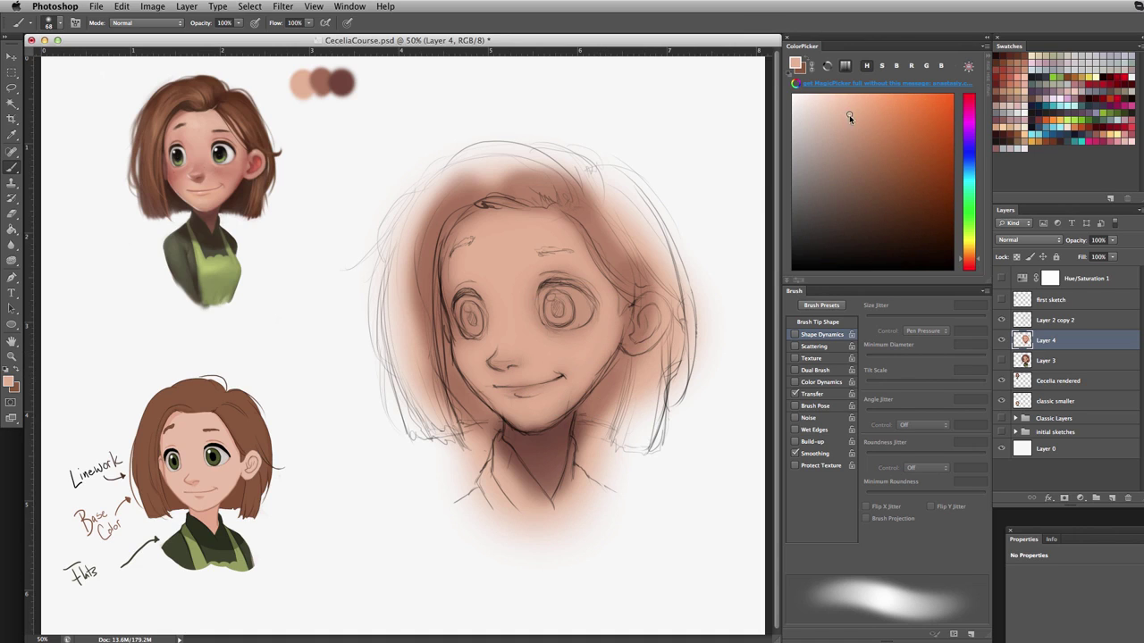
{"action": "left_click", "coordinate": [507, 268], "text": "alt"}
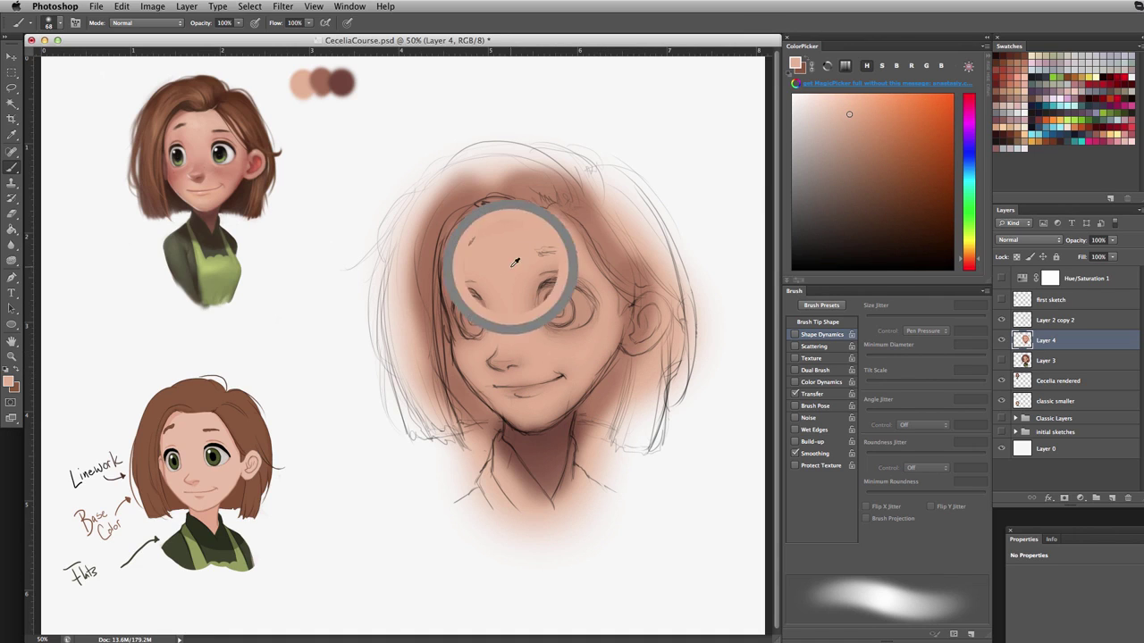
{"action": "left_click", "coordinate": [545, 432], "text": "alt"}
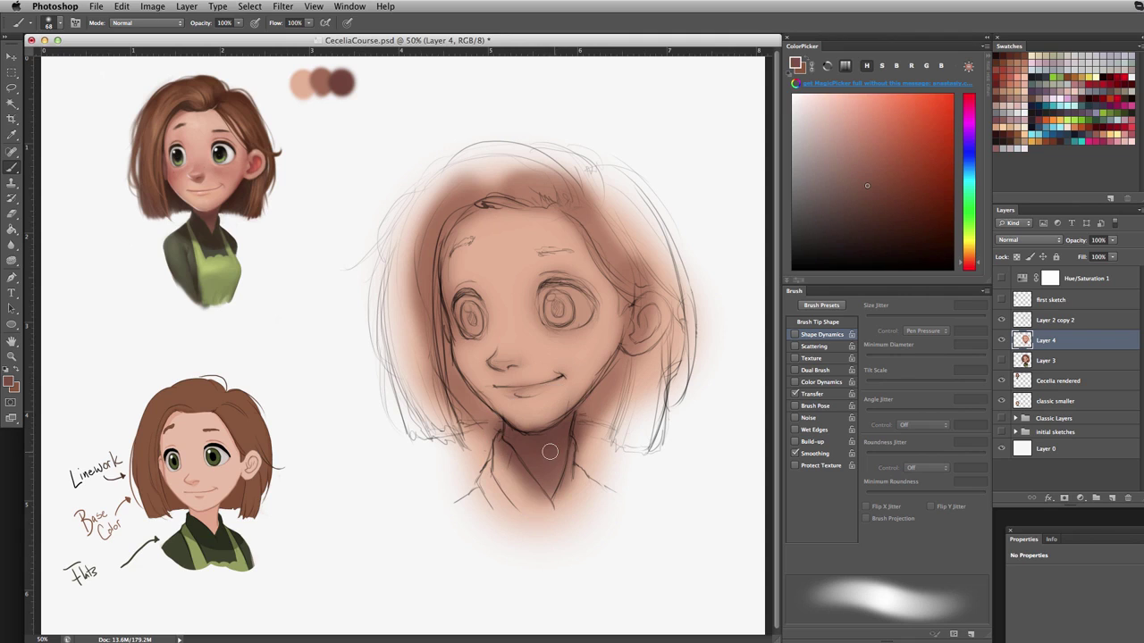
{"action": "left_click", "coordinate": [493, 261], "text": "alt"}
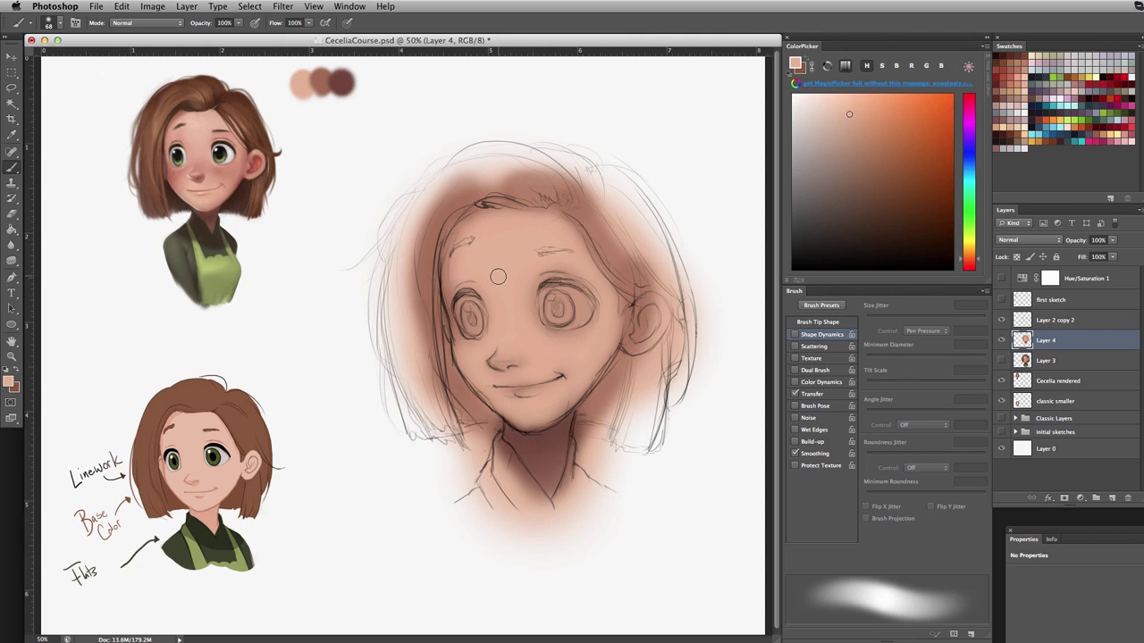
{"action": "left_click", "coordinate": [547, 445], "text": "alt"}
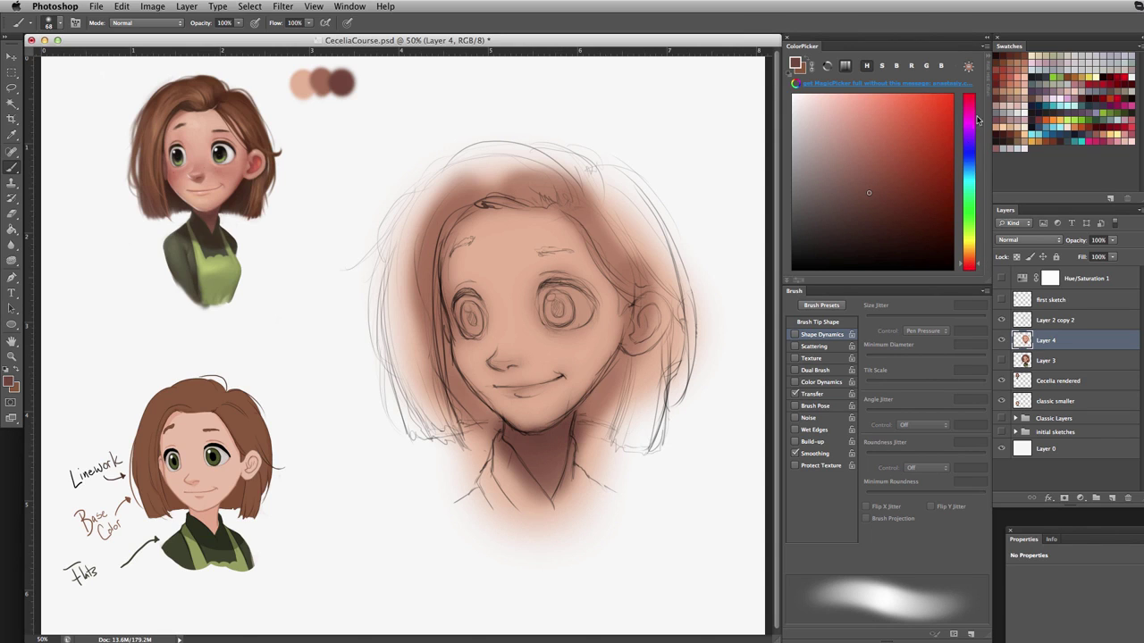
{"action": "left_click", "coordinate": [536, 411], "text": "alt"}
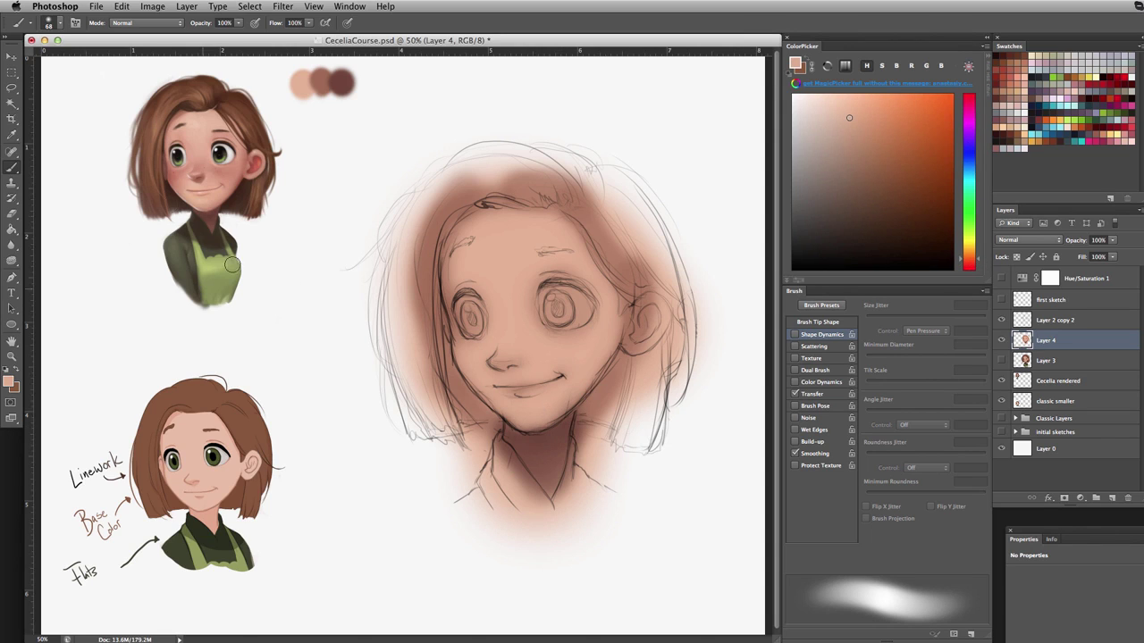
{"action": "left_click", "coordinate": [225, 148], "text": "alt"}
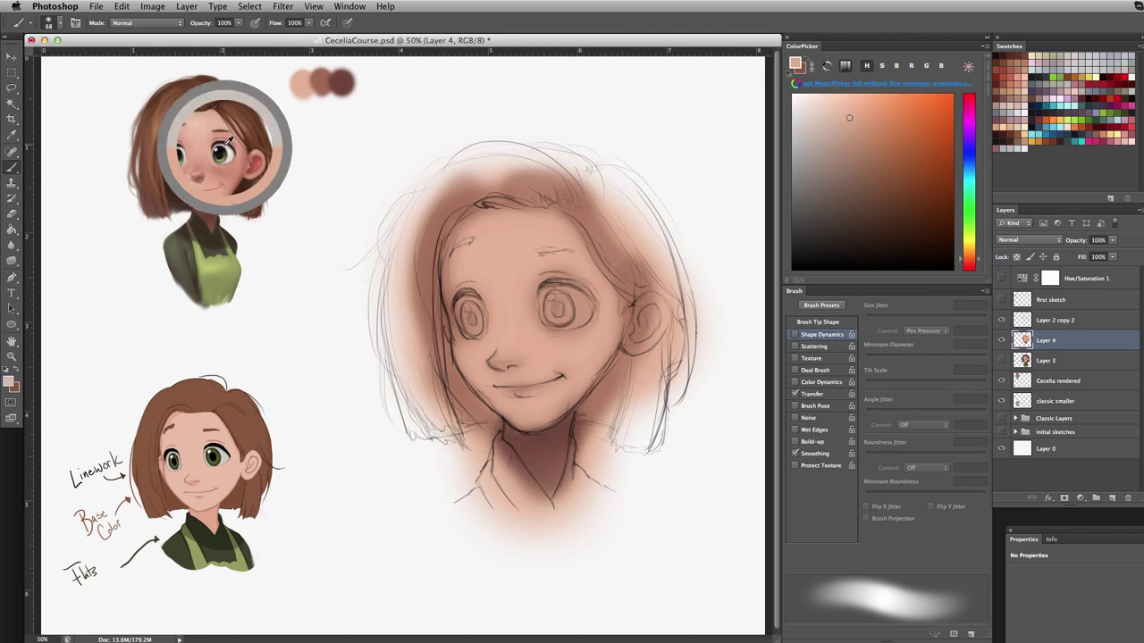
{"action": "left_click", "coordinate": [380, 83]}
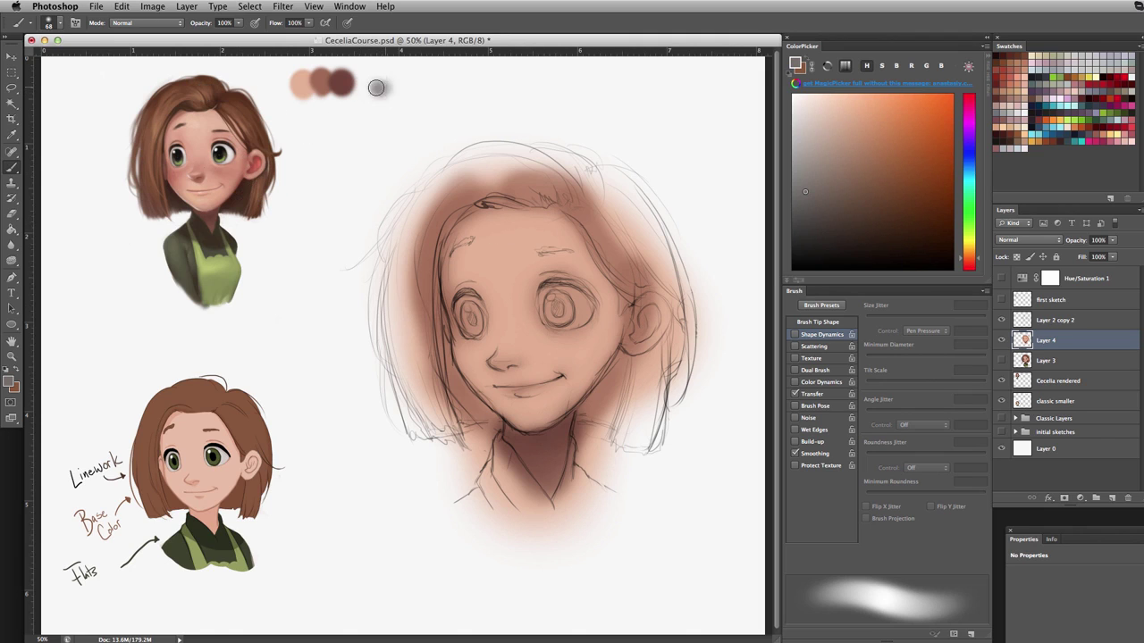
{"action": "left_click", "coordinate": [234, 146], "text": "alt"}
{"action": "left_click", "coordinate": [379, 83]}
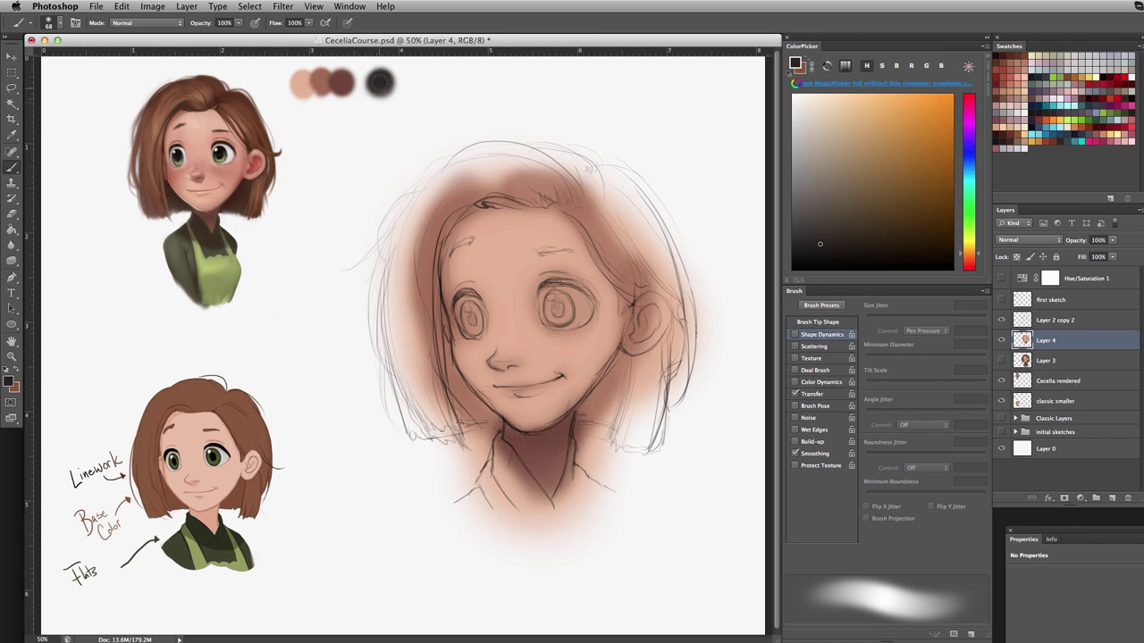
{"action": "key", "text": "ctrl+z"}
{"action": "key", "text": "ctrl+alt+z"}
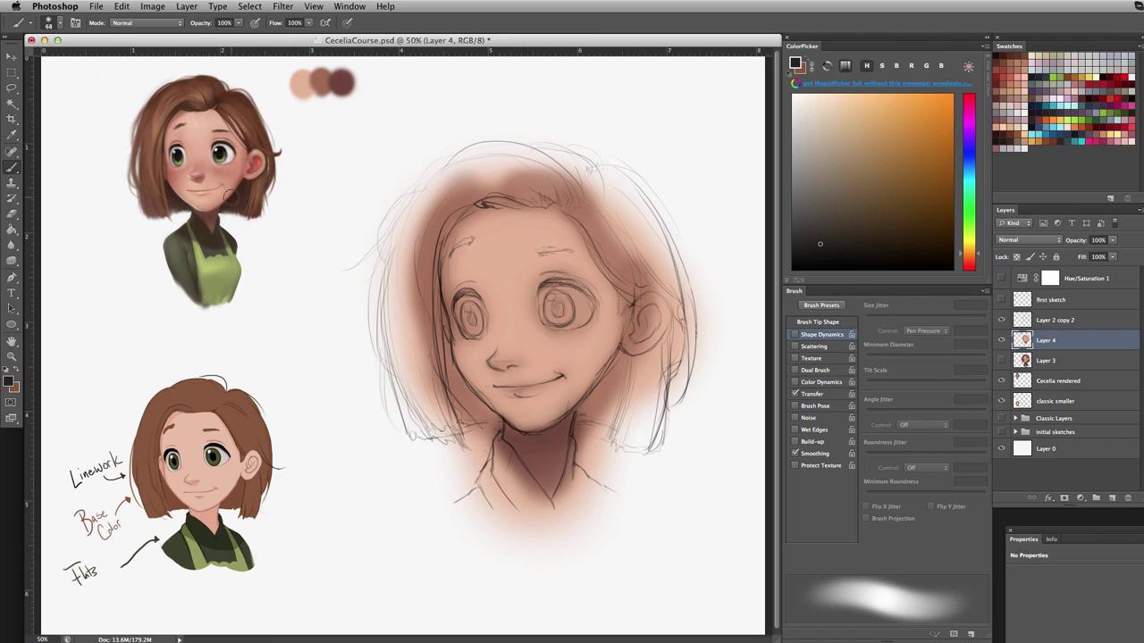
{"action": "left_click", "coordinate": [234, 143], "text": "alt"}
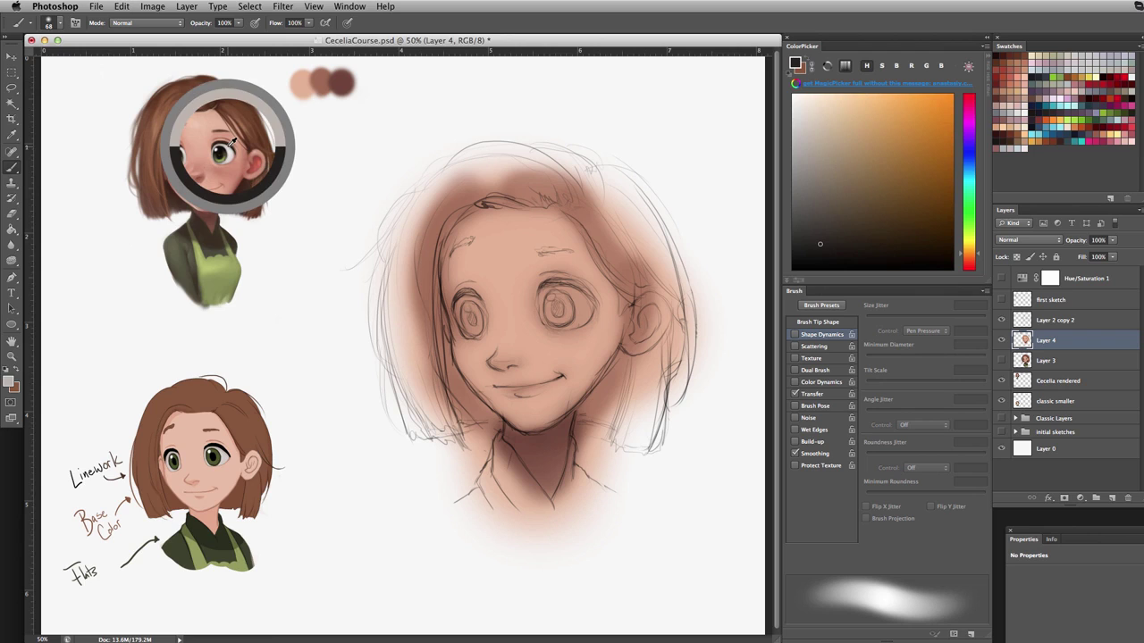
{"action": "left_click", "coordinate": [379, 82]}
{"action": "key", "text": "ctrl+z"}
Step: Sample the light grey of the rendered eye white, paint a separate swatch of it, and fill both sketched eyes with a 68 px brush
{"action": "left_click", "coordinate": [228, 143], "text": "alt"}
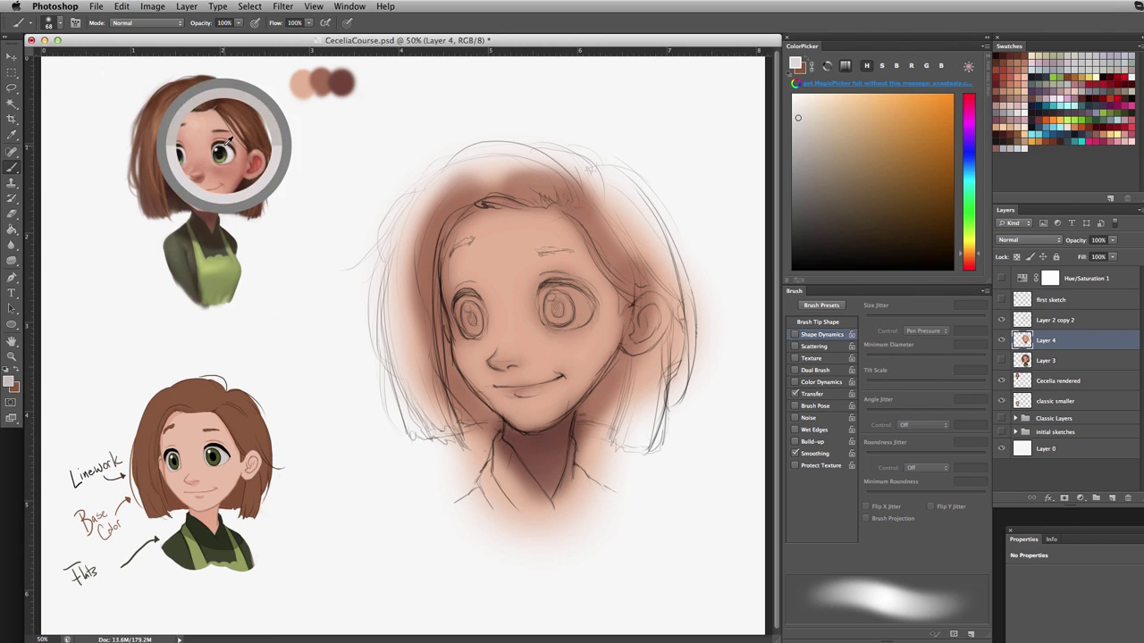
{"action": "left_click", "coordinate": [377, 83]}
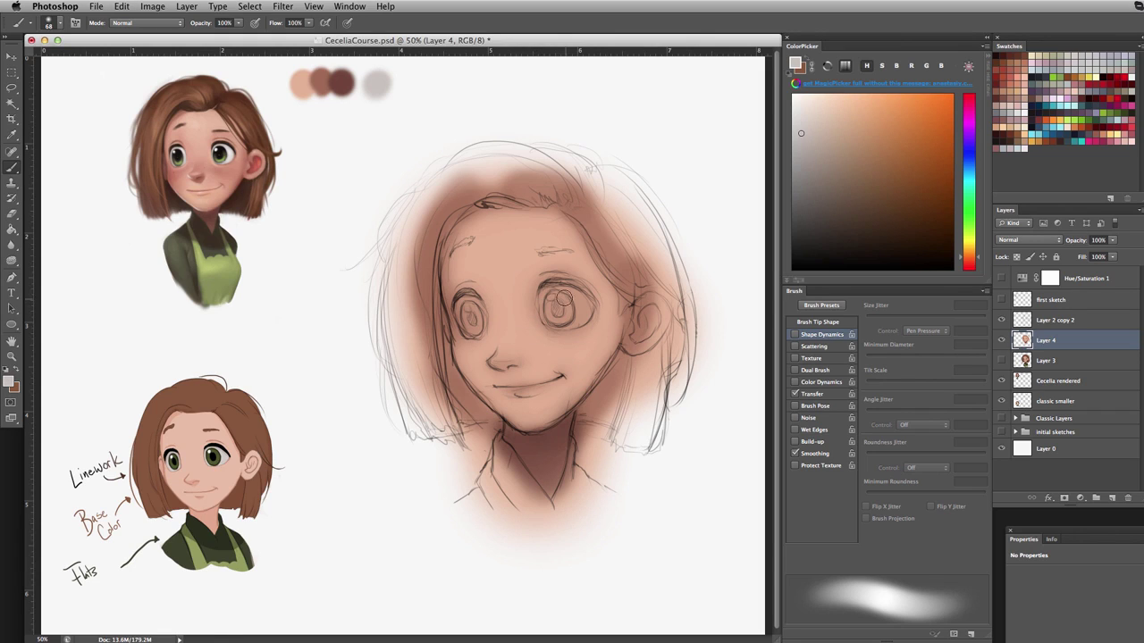
{"action": "mouse_move", "coordinate": [556, 300]}
{"action": "left_mouse_down"}
{"action": "mouse_move", "coordinate": [564, 293]}
{"action": "mouse_move", "coordinate": [559, 316]}
{"action": "mouse_move", "coordinate": [580, 313]}
{"action": "left_mouse_up"}
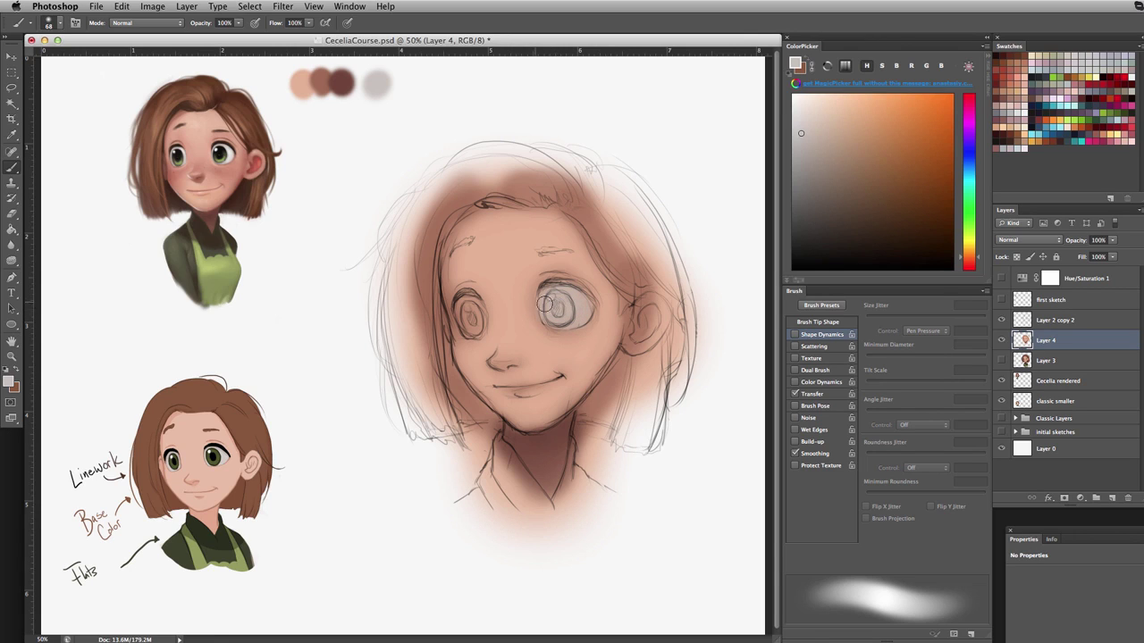
{"action": "left_click_drag", "start_coordinate": [469, 305], "coordinate": [474, 327]}
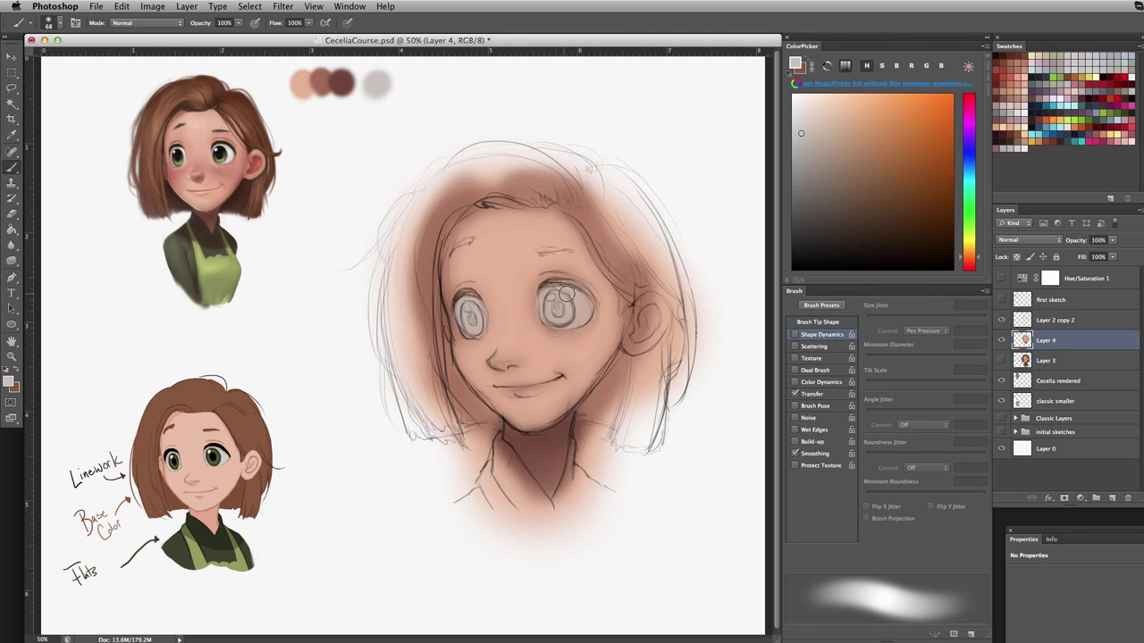
Step: Brighten the sketched eye whites with near-white sampled from the blank canvas, using a 96 px brush
{"action": "left_click_drag", "start_coordinate": [560, 312], "coordinate": [578, 312]}
{"action": "left_click_drag", "start_coordinate": [494, 214], "coordinate": [474, 205], "text": "ctrl+alt"}
{"action": "left_click", "coordinate": [402, 145], "text": "alt"}
{"action": "left_click_drag", "start_coordinate": [561, 310], "coordinate": [568, 309]}
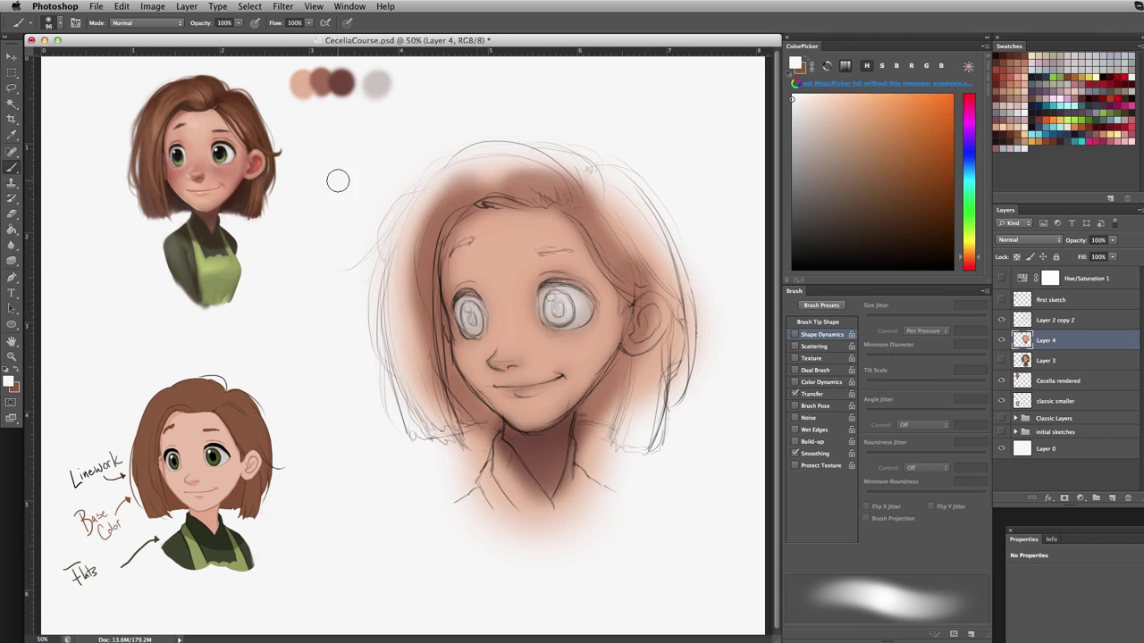
{"action": "left_click_drag", "start_coordinate": [574, 301], "coordinate": [556, 300]}
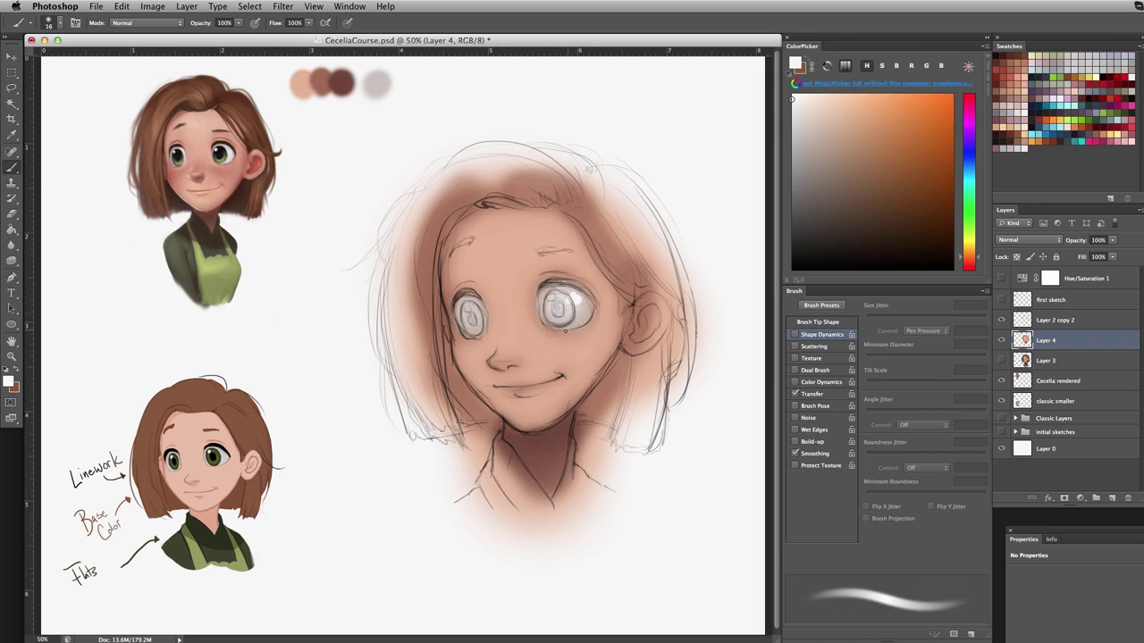
{"action": "left_click_drag", "start_coordinate": [612, 253], "coordinate": [582, 281]}
{"action": "key", "text": "super+z"}
Step: Sample the near-black of the rendered portrait's eye and paint a round swatch of it beside the grey one
{"action": "left_click", "coordinate": [222, 148], "text": "alt"}
{"action": "left_click_drag", "start_coordinate": [414, 117], "coordinate": [447, 117]}
{"action": "left_click", "coordinate": [421, 84]}
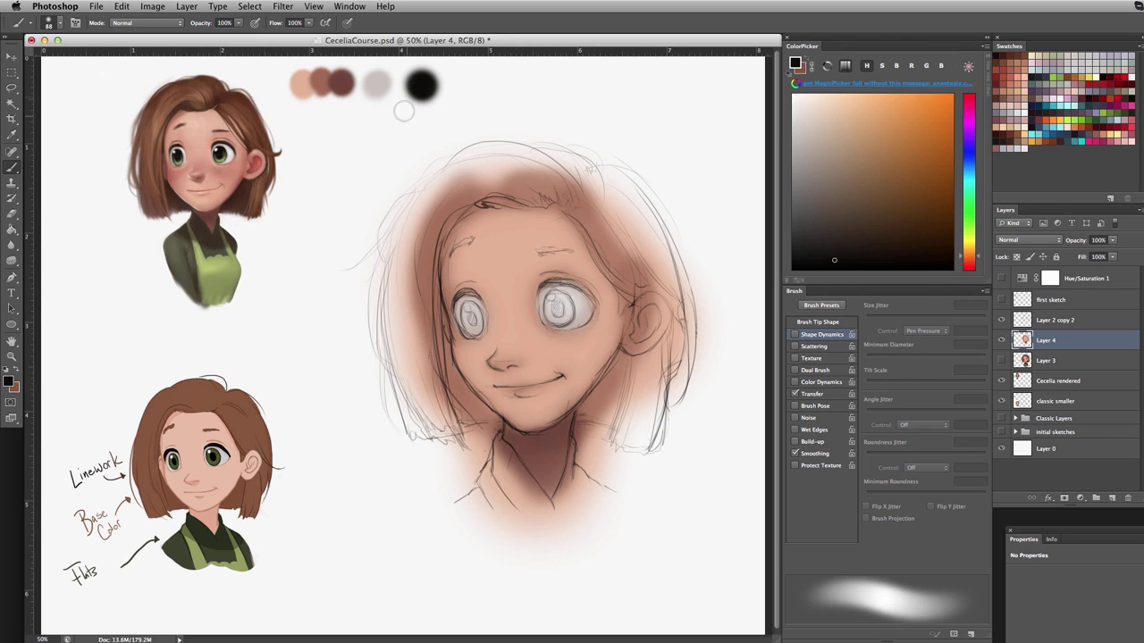
Step: Resample the near-black from the rendered eye and paint dark irises in both sketched eyes with a small soft brush
{"action": "left_click", "coordinate": [230, 148], "text": "alt"}
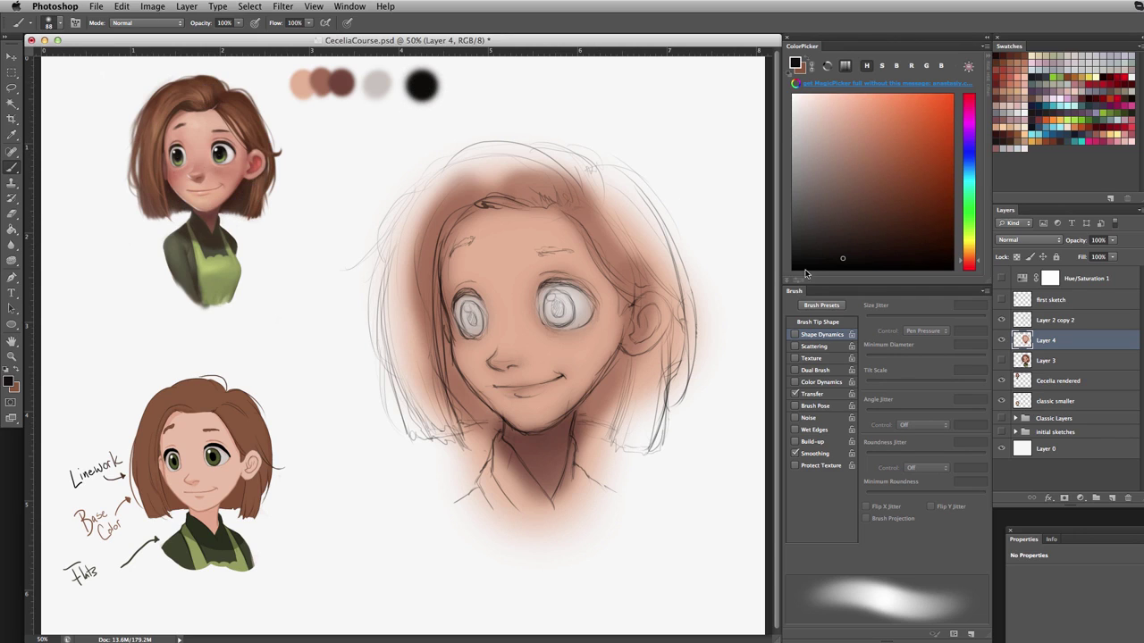
{"action": "left_click_drag", "start_coordinate": [556, 301], "coordinate": [555, 316]}
{"action": "left_click", "coordinate": [556, 308]}
{"action": "left_click_drag", "start_coordinate": [473, 323], "coordinate": [477, 320]}
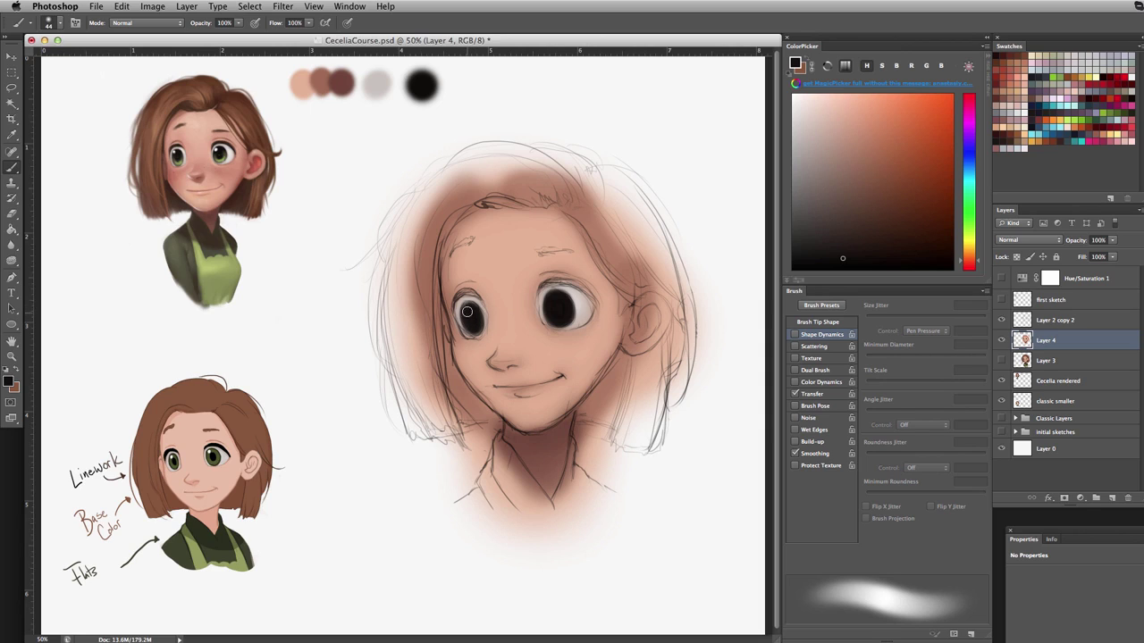
Step: Deepen the near-black iris of the narrower sketched eye with the small soft brush
{"action": "left_click_drag", "start_coordinate": [468, 318], "coordinate": [476, 321]}
{"action": "mouse_move", "coordinate": [692, 499]}
{"action": "left_mouse_down"}
{"action": "mouse_move", "coordinate": [685, 421]}
{"action": "mouse_move", "coordinate": [583, 334]}
{"action": "left_mouse_up"}
{"action": "mouse_move", "coordinate": [579, 384]}
{"action": "left_mouse_down"}
{"action": "mouse_move", "coordinate": [621, 335]}
{"action": "mouse_move", "coordinate": [590, 340]}
{"action": "left_mouse_up"}
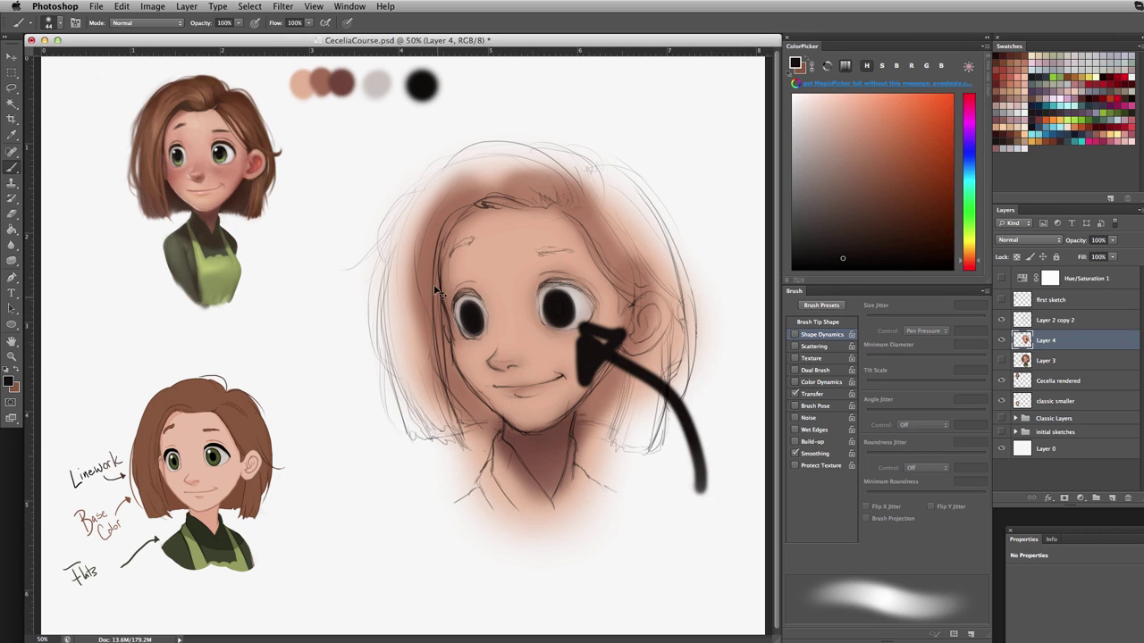
{"action": "key", "text": "super+z"}
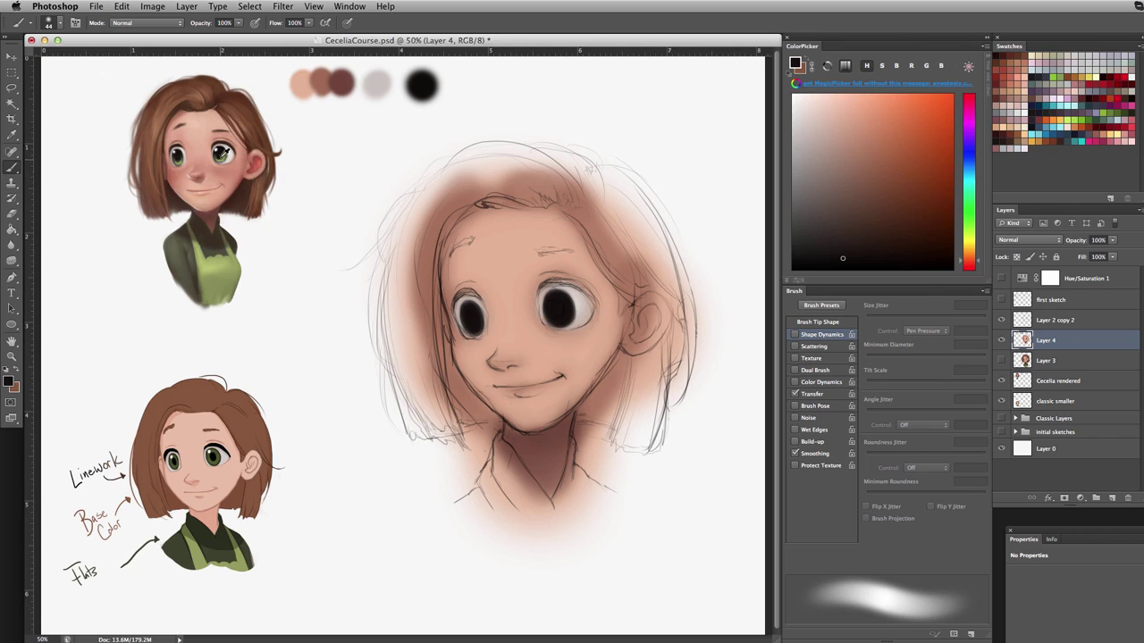
Step: Sample the green of the rendered iris, paint a swatch beside the black one, and cover it with a darker resampled green
{"action": "left_click", "coordinate": [219, 154], "text": "alt"}
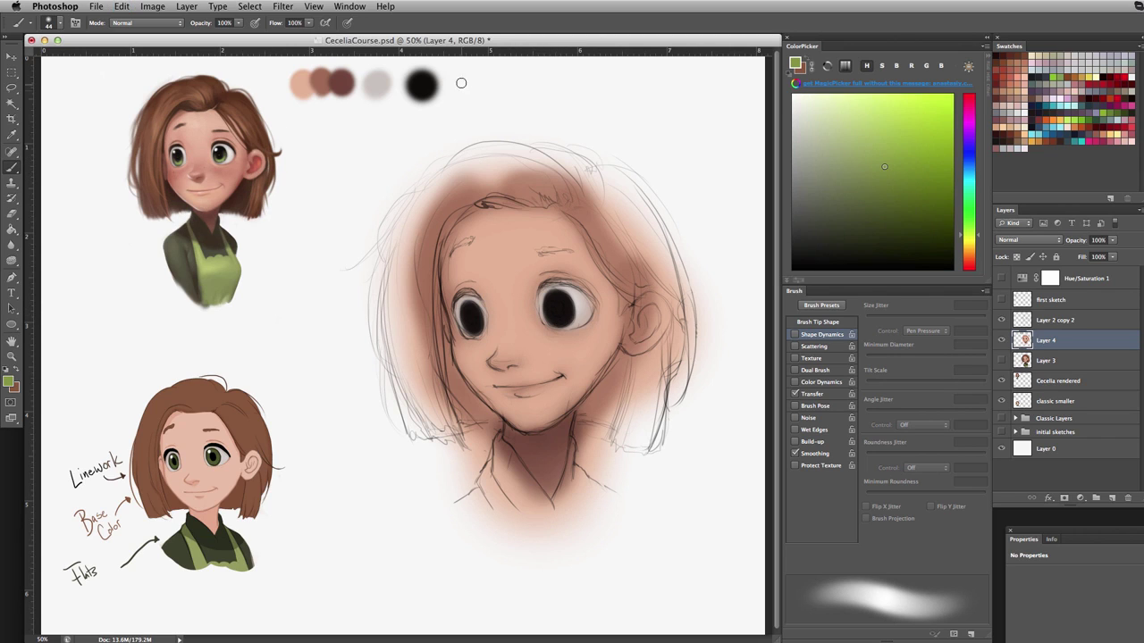
{"action": "left_click_drag", "start_coordinate": [460, 81], "coordinate": [454, 88]}
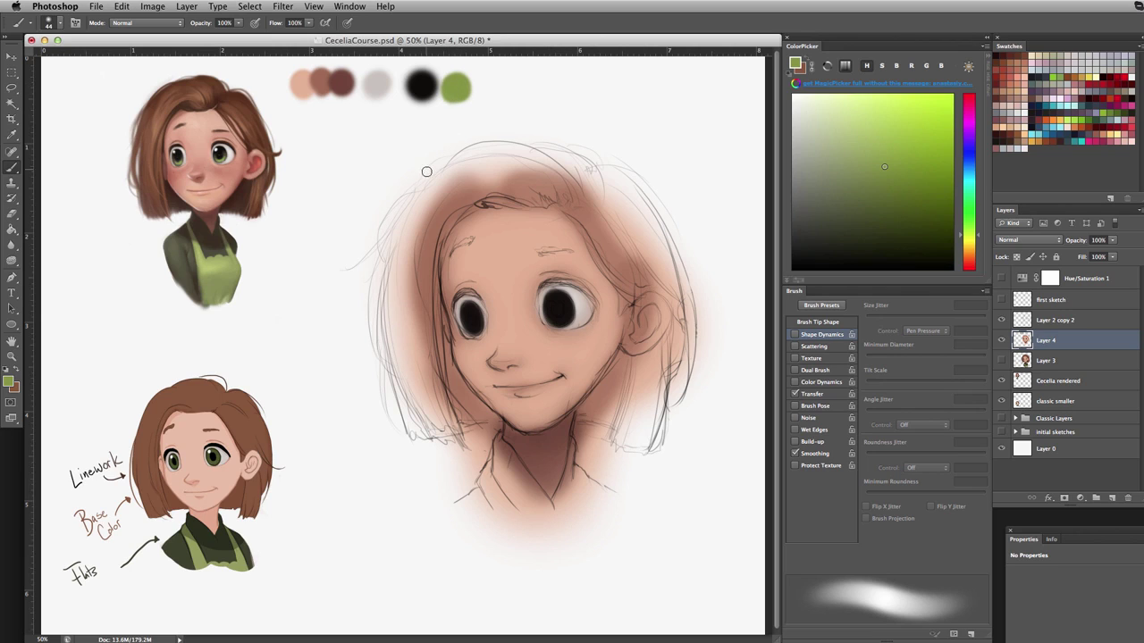
{"action": "mouse_move", "coordinate": [427, 171]}
{"action": "left_mouse_down"}
{"action": "mouse_move", "coordinate": [452, 112]}
{"action": "mouse_move", "coordinate": [441, 127]}
{"action": "mouse_move", "coordinate": [452, 119]}
{"action": "mouse_move", "coordinate": [421, 111]}
{"action": "left_mouse_up"}
{"action": "key", "text": "super+z"}
{"action": "left_click", "coordinate": [228, 154], "text": "alt"}
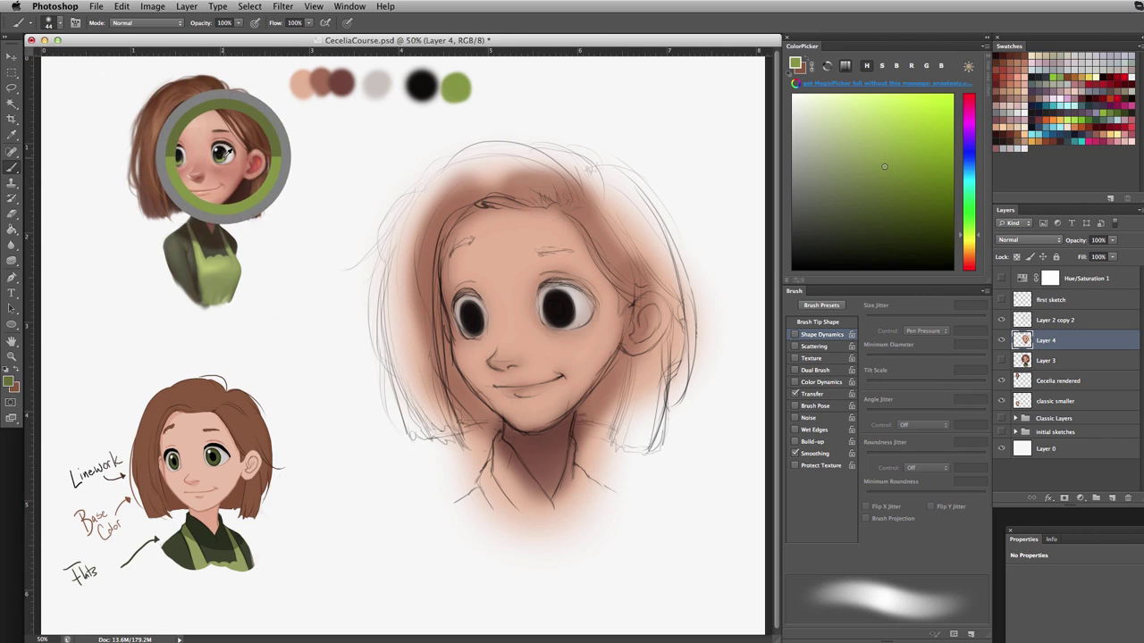
{"action": "left_click_drag", "start_coordinate": [456, 89], "coordinate": [448, 87]}
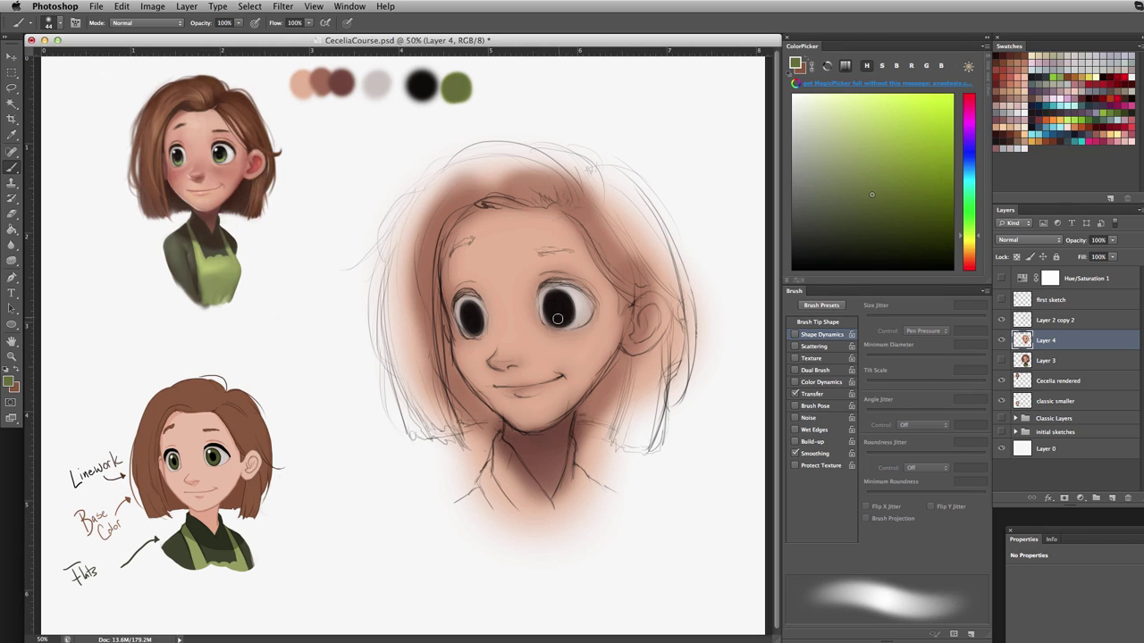
Step: Paint soft green into the lower part of both dark irises, reducing the brush to 32 px
{"action": "left_click_drag", "start_coordinate": [553, 316], "coordinate": [568, 314]}
{"action": "left_click_drag", "start_coordinate": [485, 324], "coordinate": [478, 325]}
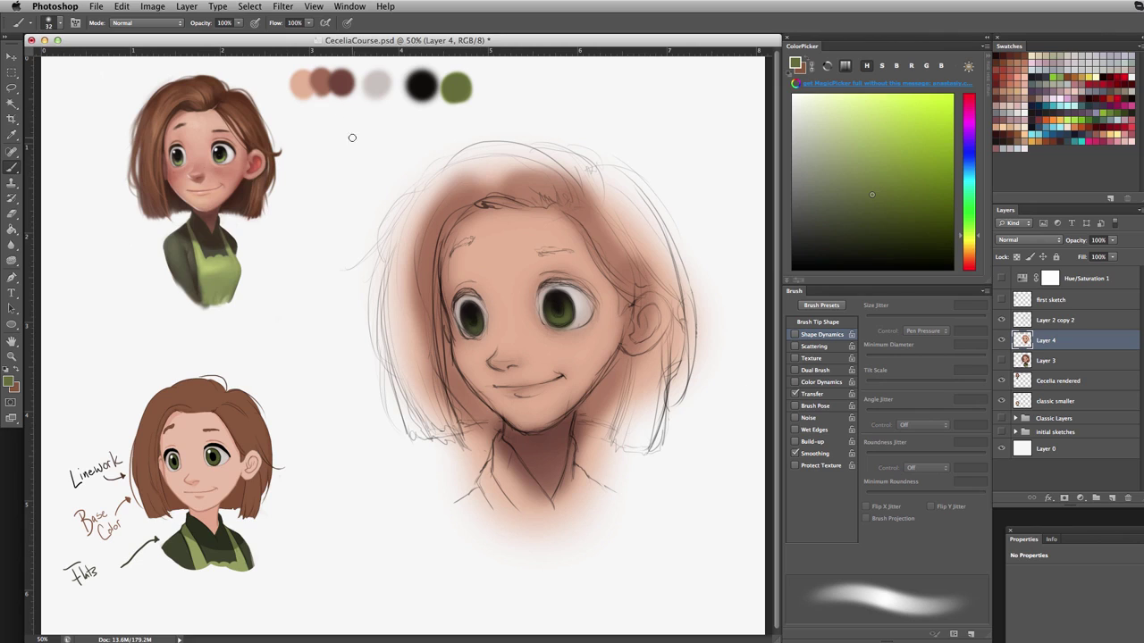
{"action": "mouse_move", "coordinate": [324, 102]}
{"action": "left_mouse_down"}
{"action": "mouse_move", "coordinate": [475, 272]}
{"action": "mouse_move", "coordinate": [420, 252]}
{"action": "mouse_move", "coordinate": [469, 225]}
{"action": "mouse_move", "coordinate": [483, 259]}
{"action": "left_mouse_up"}
{"action": "key", "text": "ctrl+z"}
{"action": "left_click_drag", "start_coordinate": [553, 320], "coordinate": [566, 308]}
Step: Pick up a dark brown and block in the hair shadows beside the face and neck on a new layer with a 148 px brush
{"action": "left_click", "coordinate": [585, 389], "text": "alt"}
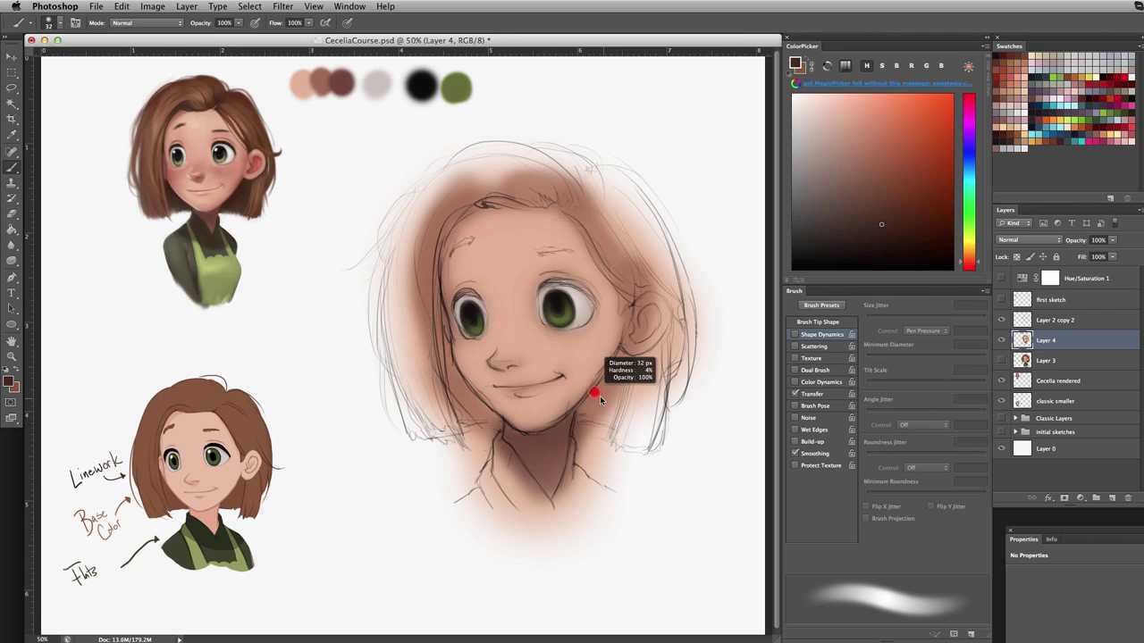
{"action": "left_click", "coordinate": [1112, 498]}
{"action": "mouse_move", "coordinate": [609, 384]}
{"action": "left_mouse_down"}
{"action": "mouse_move", "coordinate": [626, 379]}
{"action": "mouse_move", "coordinate": [620, 357]}
{"action": "mouse_move", "coordinate": [612, 384]}
{"action": "mouse_move", "coordinate": [626, 416]}
{"action": "mouse_move", "coordinate": [636, 404]}
{"action": "left_mouse_up"}
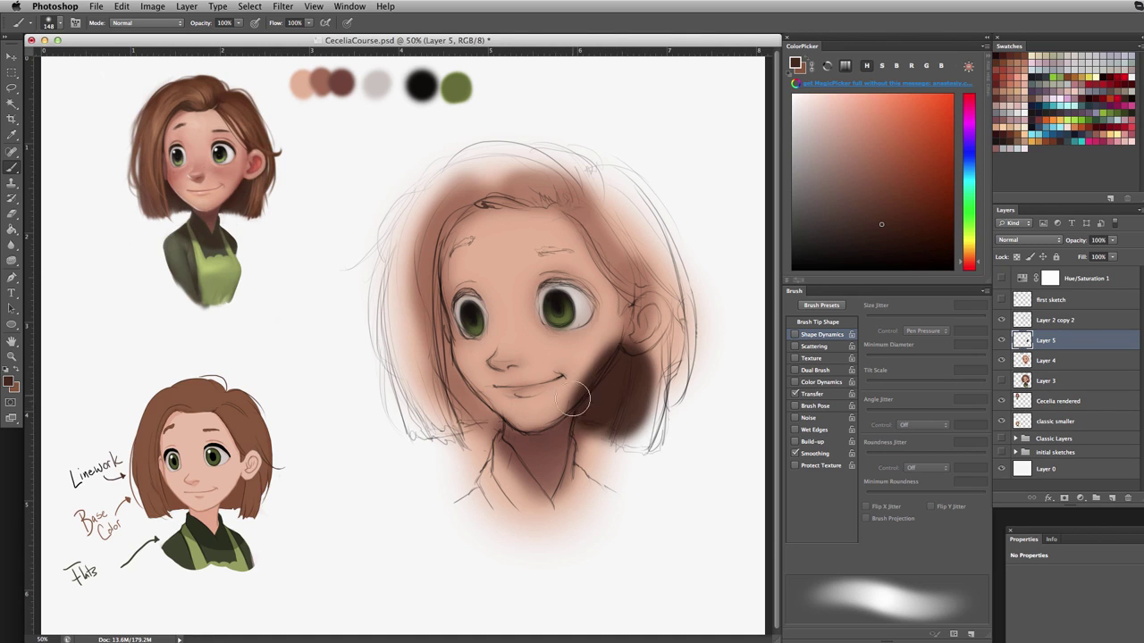
{"action": "mouse_move", "coordinate": [477, 418]}
{"action": "left_mouse_down"}
{"action": "mouse_move", "coordinate": [433, 315]}
{"action": "mouse_move", "coordinate": [442, 366]}
{"action": "mouse_move", "coordinate": [445, 357]}
{"action": "mouse_move", "coordinate": [469, 418]}
{"action": "mouse_move", "coordinate": [489, 416]}
{"action": "mouse_move", "coordinate": [423, 281]}
{"action": "mouse_move", "coordinate": [435, 284]}
{"action": "mouse_move", "coordinate": [436, 314]}
{"action": "mouse_move", "coordinate": [454, 242]}
{"action": "mouse_move", "coordinate": [536, 202]}
{"action": "mouse_move", "coordinate": [651, 313]}
{"action": "left_mouse_up"}
Step: Sample the mid brown of the rendered hair and paint the whole hair mass around the sketched head
{"action": "left_click", "coordinate": [146, 154], "text": "alt"}
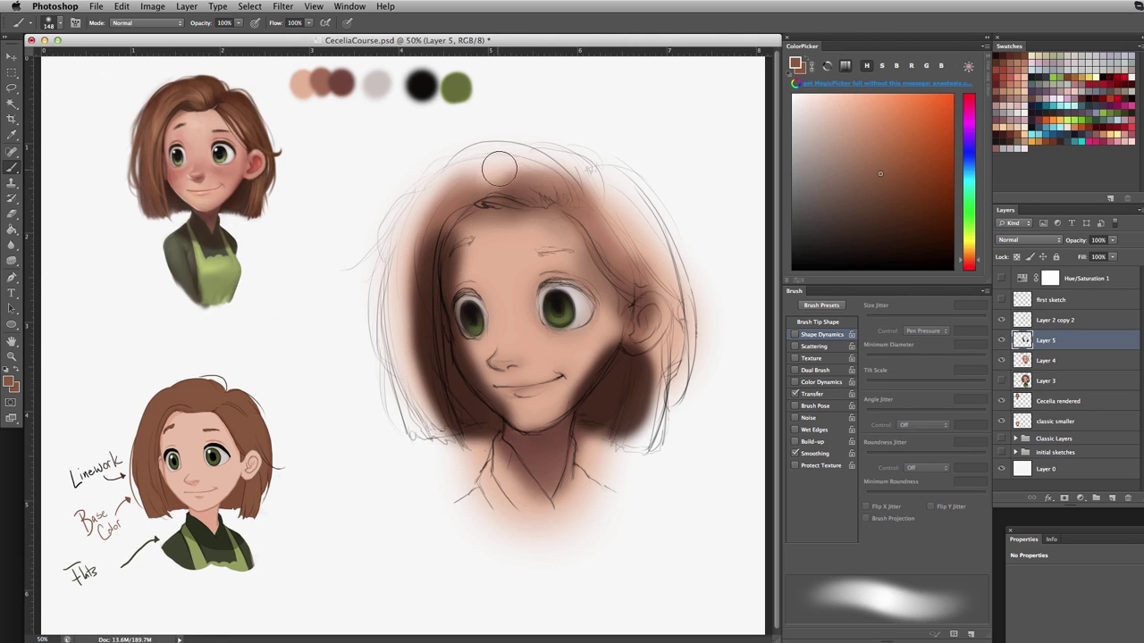
{"action": "mouse_move", "coordinate": [499, 169]}
{"action": "left_mouse_down"}
{"action": "mouse_move", "coordinate": [411, 268]}
{"action": "mouse_move", "coordinate": [441, 189]}
{"action": "mouse_move", "coordinate": [417, 383]}
{"action": "left_mouse_up"}
{"action": "mouse_move", "coordinate": [413, 237]}
{"action": "left_mouse_down"}
{"action": "mouse_move", "coordinate": [424, 420]}
{"action": "mouse_move", "coordinate": [375, 286]}
{"action": "mouse_move", "coordinate": [429, 179]}
{"action": "mouse_move", "coordinate": [571, 183]}
{"action": "mouse_move", "coordinate": [544, 192]}
{"action": "mouse_move", "coordinate": [599, 171]}
{"action": "mouse_move", "coordinate": [590, 192]}
{"action": "mouse_move", "coordinate": [626, 223]}
{"action": "mouse_move", "coordinate": [623, 260]}
{"action": "mouse_move", "coordinate": [611, 252]}
{"action": "mouse_move", "coordinate": [667, 279]}
{"action": "mouse_move", "coordinate": [670, 357]}
{"action": "mouse_move", "coordinate": [655, 416]}
{"action": "left_mouse_up"}
{"action": "mouse_move", "coordinate": [655, 302]}
{"action": "left_mouse_down"}
{"action": "mouse_move", "coordinate": [625, 429]}
{"action": "mouse_move", "coordinate": [668, 415]}
{"action": "mouse_move", "coordinate": [679, 376]}
{"action": "left_mouse_up"}
Step: Erase the brown paint that spills over the cheek, jaw and ear with a soft eraser
{"action": "key", "text": "e"}
{"action": "mouse_move", "coordinate": [477, 240]}
{"action": "left_mouse_down"}
{"action": "mouse_move", "coordinate": [513, 253]}
{"action": "mouse_move", "coordinate": [466, 293]}
{"action": "mouse_move", "coordinate": [477, 360]}
{"action": "mouse_move", "coordinate": [530, 410]}
{"action": "mouse_move", "coordinate": [585, 355]}
{"action": "mouse_move", "coordinate": [583, 372]}
{"action": "mouse_move", "coordinate": [614, 298]}
{"action": "mouse_move", "coordinate": [579, 358]}
{"action": "left_mouse_up"}
{"action": "key", "text": "super+z"}
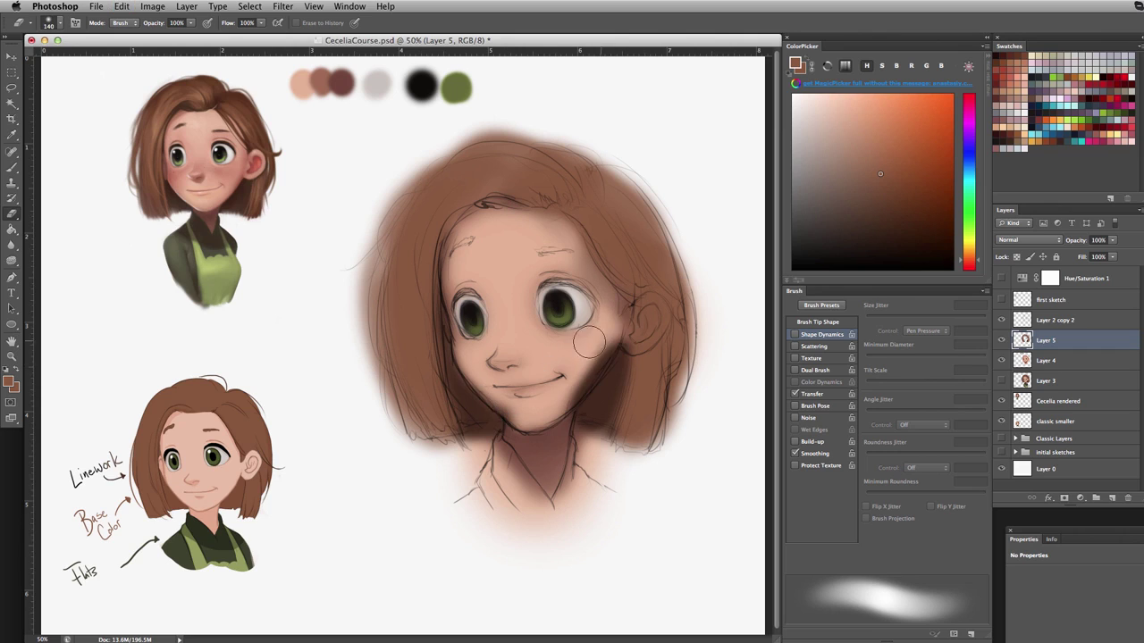
{"action": "mouse_move", "coordinate": [630, 327]}
{"action": "left_mouse_down"}
{"action": "mouse_move", "coordinate": [608, 331]}
{"action": "mouse_move", "coordinate": [610, 345]}
{"action": "mouse_move", "coordinate": [611, 327]}
{"action": "mouse_move", "coordinate": [555, 392]}
{"action": "left_mouse_up"}
{"action": "mouse_move", "coordinate": [608, 306]}
{"action": "left_mouse_down"}
{"action": "mouse_move", "coordinate": [582, 281]}
{"action": "mouse_move", "coordinate": [589, 268]}
{"action": "mouse_move", "coordinate": [520, 215]}
{"action": "mouse_move", "coordinate": [465, 271]}
{"action": "mouse_move", "coordinate": [472, 359]}
{"action": "mouse_move", "coordinate": [534, 426]}
{"action": "left_mouse_up"}
{"action": "mouse_move", "coordinate": [641, 325]}
{"action": "left_mouse_down"}
{"action": "mouse_move", "coordinate": [677, 325]}
{"action": "mouse_move", "coordinate": [644, 330]}
{"action": "left_mouse_up"}
{"action": "key", "text": "b"}
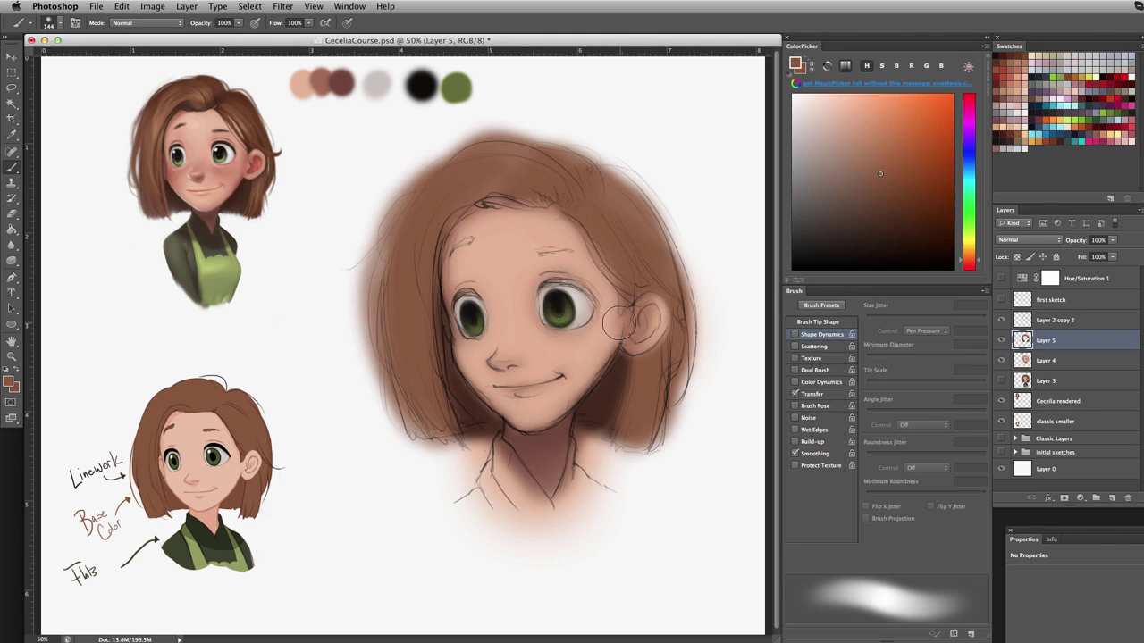
Step: Resample the dark brown and deepen the shadows along the hairline, the side hair and beneath the ear with smaller soft brushes
{"action": "left_click", "coordinate": [604, 406], "text": "alt"}
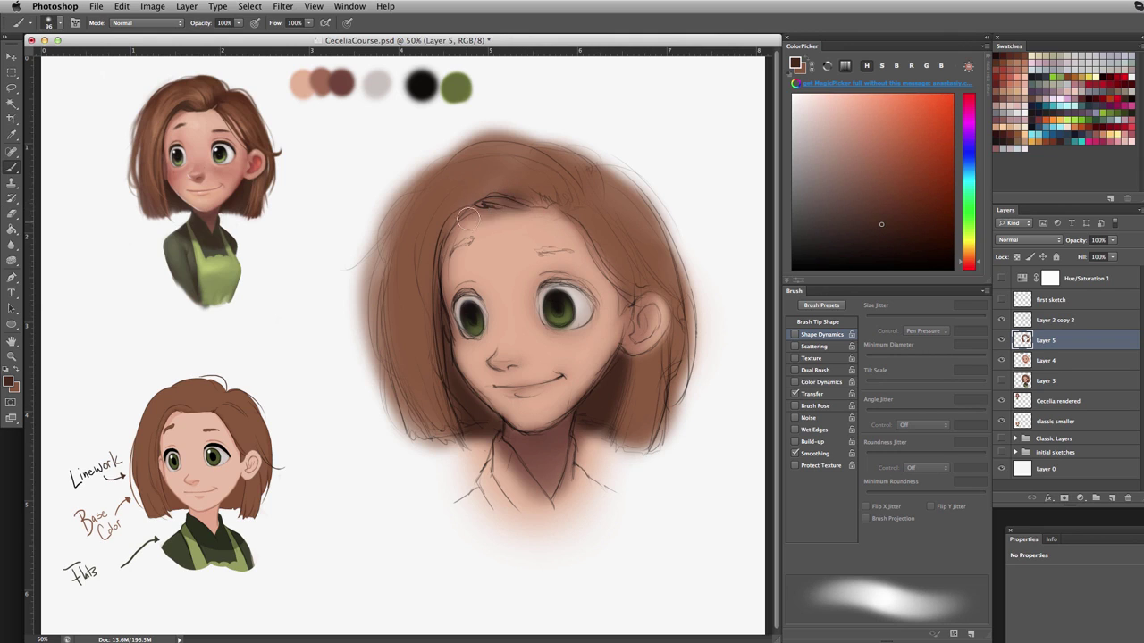
{"action": "mouse_move", "coordinate": [527, 207]}
{"action": "left_mouse_down"}
{"action": "mouse_move", "coordinate": [488, 200]}
{"action": "mouse_move", "coordinate": [441, 288]}
{"action": "mouse_move", "coordinate": [508, 190]}
{"action": "mouse_move", "coordinate": [538, 211]}
{"action": "left_mouse_up"}
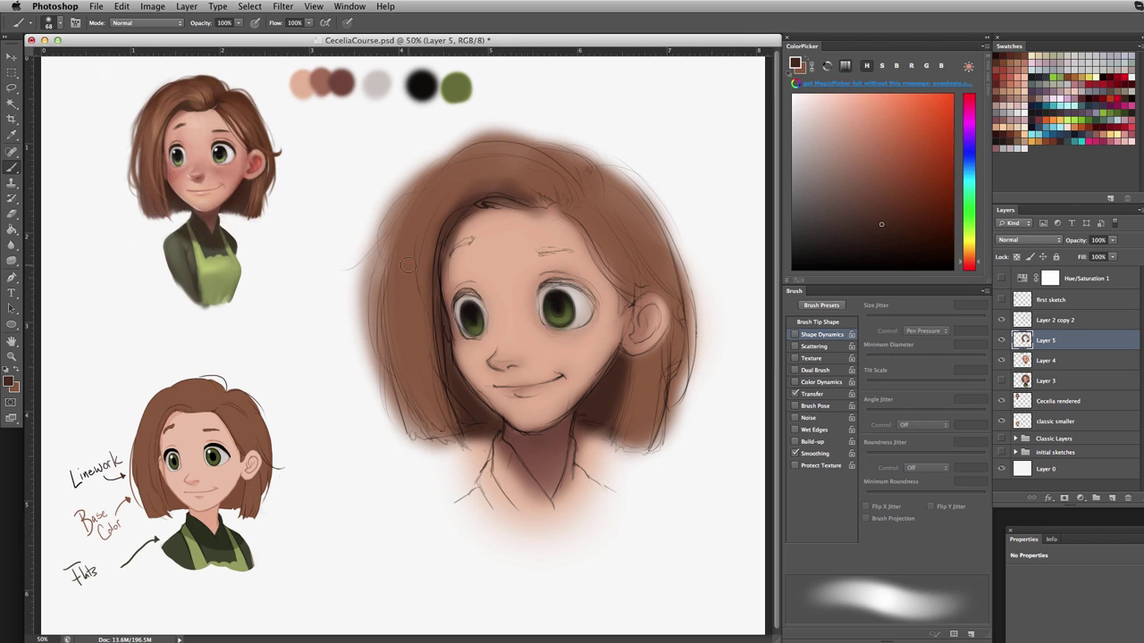
{"action": "left_click_drag", "start_coordinate": [409, 268], "coordinate": [435, 399]}
{"action": "mouse_move", "coordinate": [447, 440]}
{"action": "left_mouse_down"}
{"action": "mouse_move", "coordinate": [391, 384]}
{"action": "mouse_move", "coordinate": [443, 447]}
{"action": "left_mouse_up"}
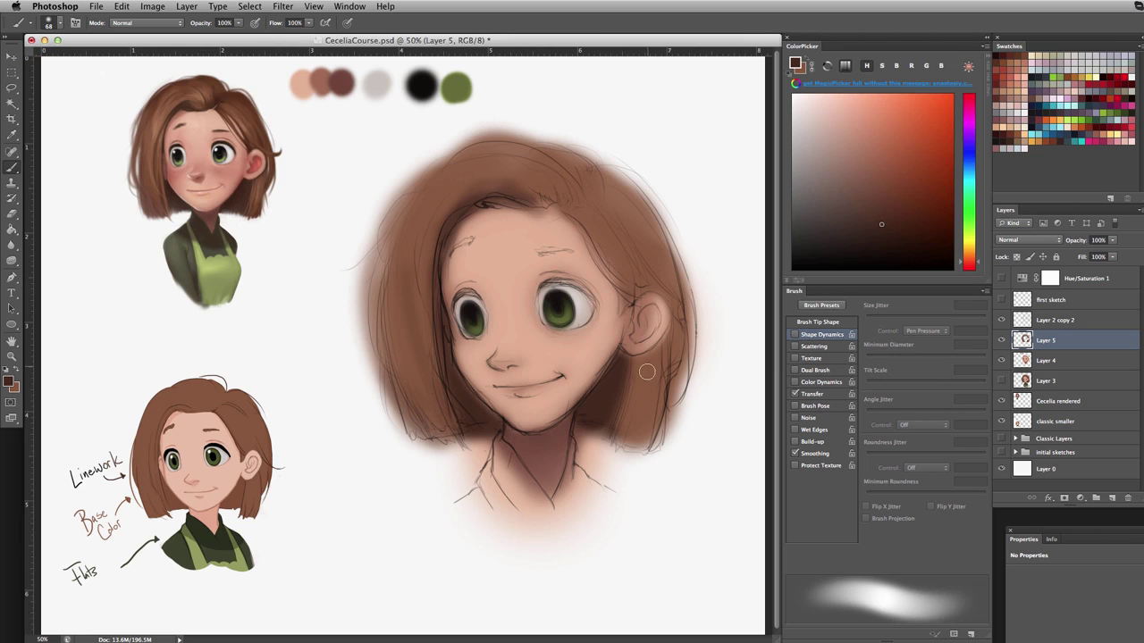
{"action": "left_click_drag", "start_coordinate": [647, 371], "coordinate": [623, 437]}
{"action": "key", "text": "super+z"}
{"action": "left_click_drag", "start_coordinate": [671, 332], "coordinate": [628, 357]}
Step: Resample the mid brown from the painted hair and smooth the hair around and above the ear, enlarging the brush to 104 px
{"action": "left_click", "coordinate": [667, 354], "text": "alt"}
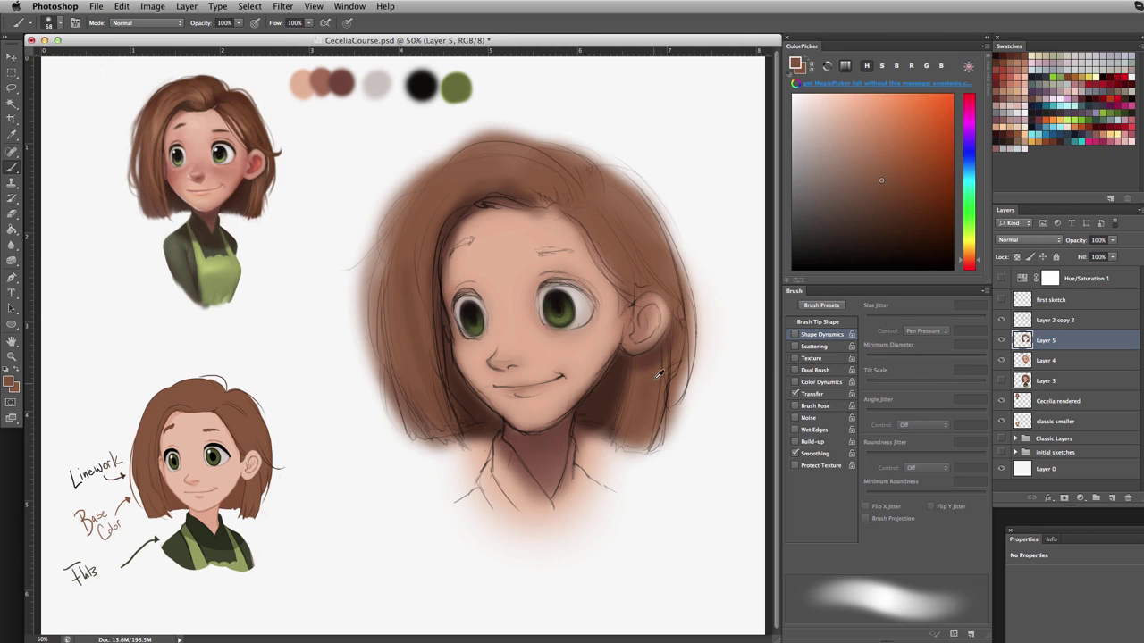
{"action": "left_click", "coordinate": [608, 236], "text": "alt"}
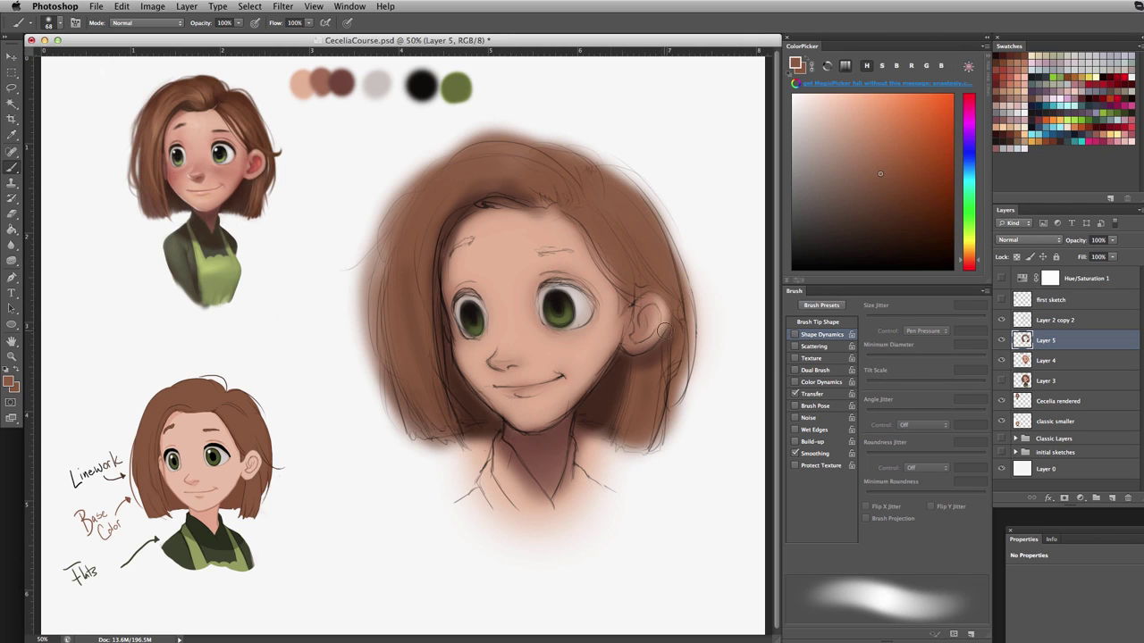
{"action": "left_click_drag", "start_coordinate": [657, 355], "coordinate": [643, 365]}
{"action": "left_click_drag", "start_coordinate": [666, 309], "coordinate": [683, 310]}
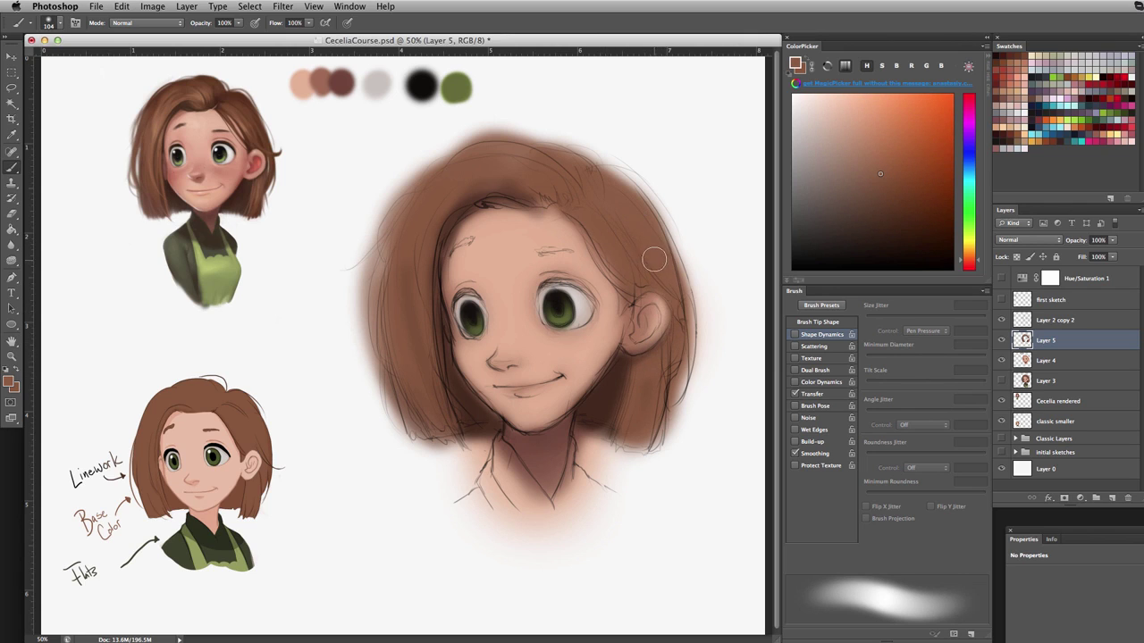
{"action": "mouse_move", "coordinate": [633, 188]}
{"action": "left_mouse_down"}
{"action": "mouse_move", "coordinate": [576, 157]}
{"action": "mouse_move", "coordinate": [658, 292]}
{"action": "left_mouse_up"}
{"action": "left_click_drag", "start_coordinate": [594, 180], "coordinate": [660, 300]}
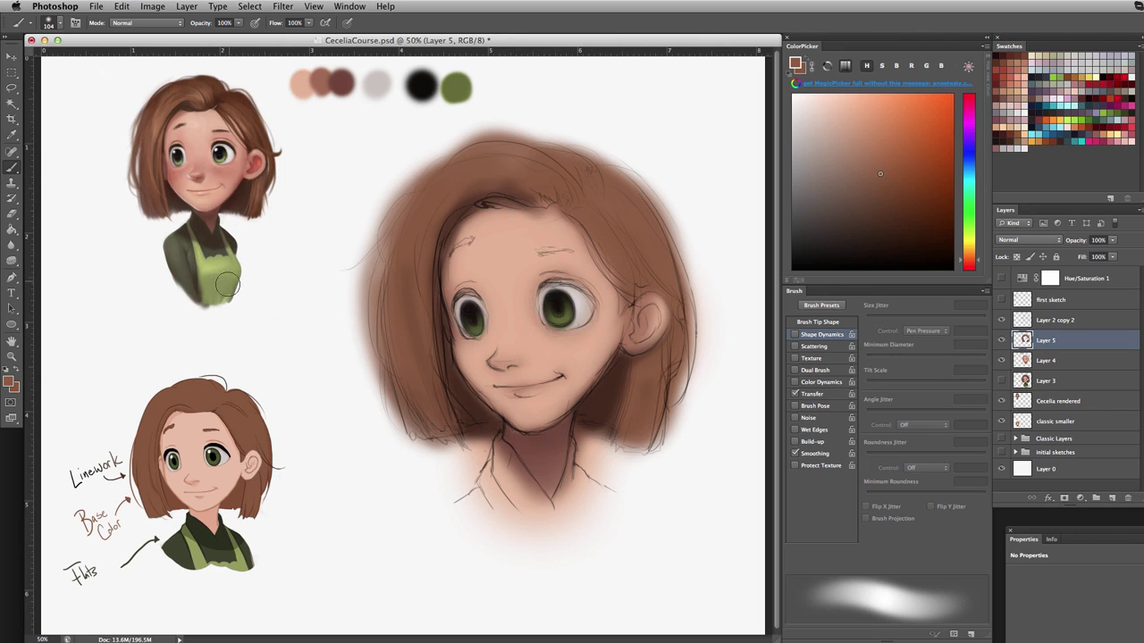
Step: Sample the blush red of the rendered face, paint a swatch of it below the skin-tone swatches, and pick that red up again
{"action": "left_click", "coordinate": [170, 175], "text": "alt"}
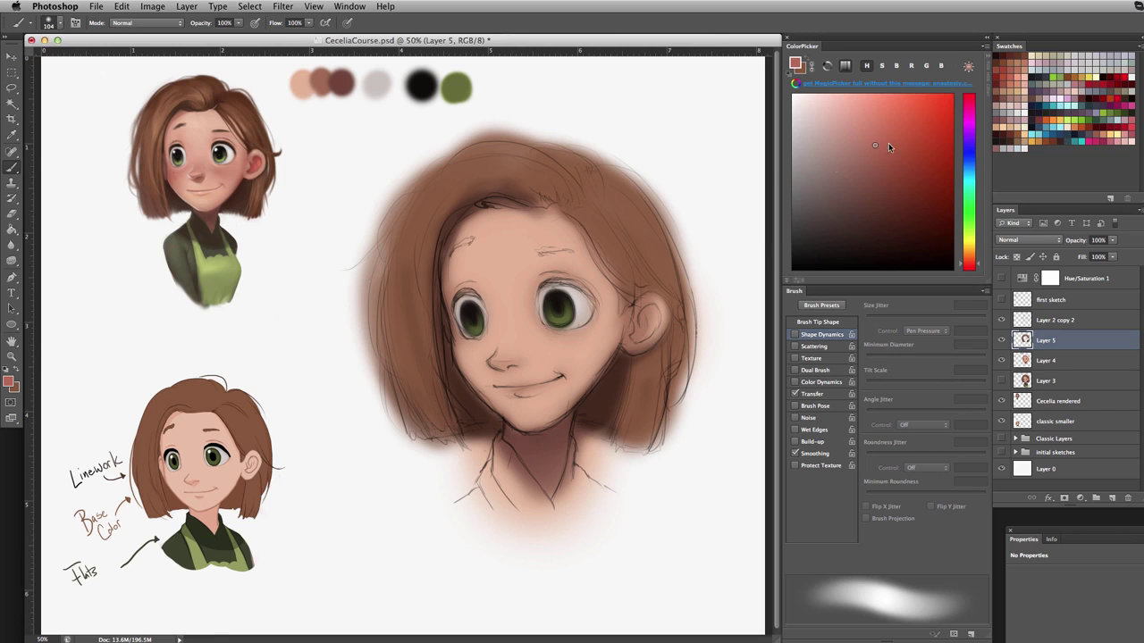
{"action": "left_click_drag", "start_coordinate": [330, 122], "coordinate": [312, 113], "text": "ctrl+alt"}
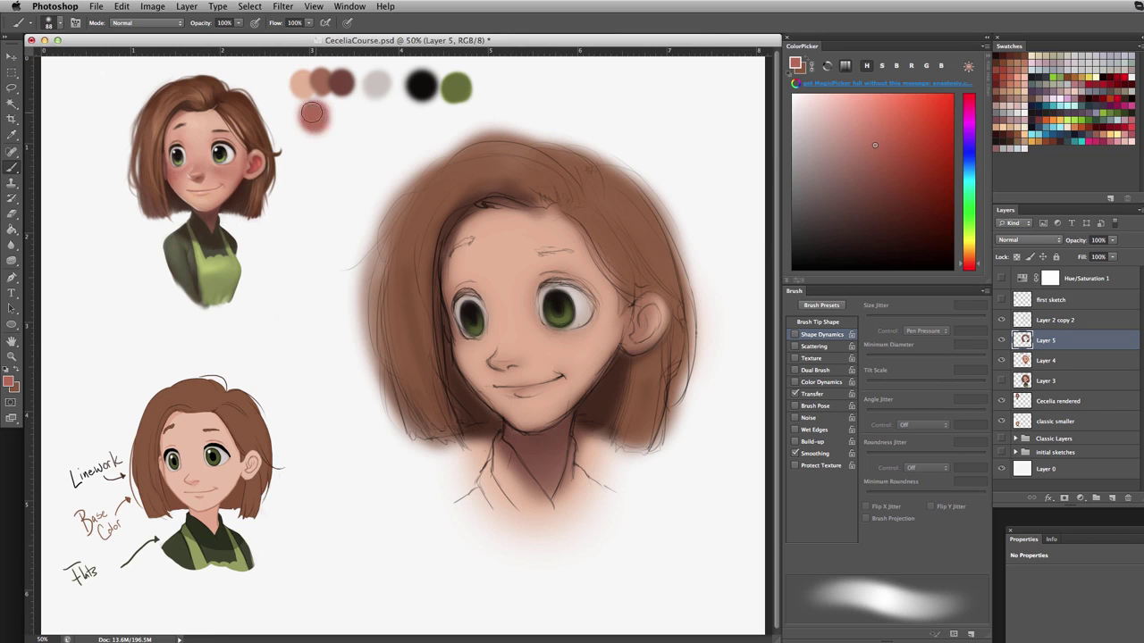
{"action": "left_click_drag", "start_coordinate": [527, 345], "coordinate": [542, 344]}
{"action": "left_click", "coordinate": [306, 89], "text": "alt"}
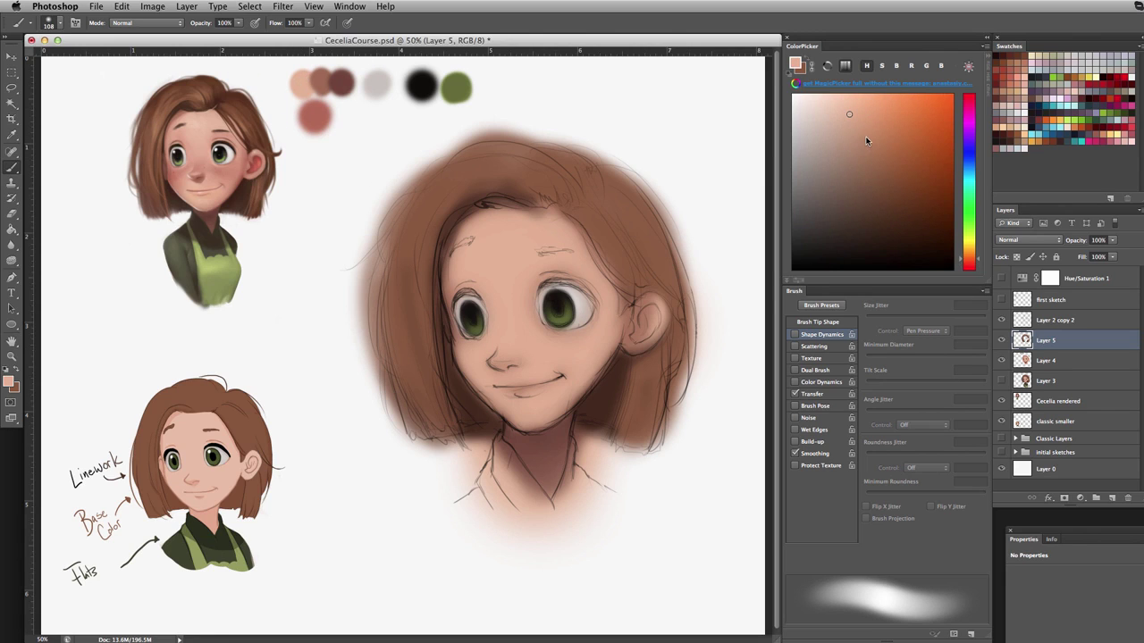
{"action": "left_click", "coordinate": [317, 117], "text": "alt"}
Step: Brush a soft red blush across the nose and both cheeks, using a 128 px and a 72 px brush
{"action": "mouse_move", "coordinate": [518, 319]}
{"action": "left_mouse_down"}
{"action": "mouse_move", "coordinate": [545, 319]}
{"action": "mouse_move", "coordinate": [513, 354]}
{"action": "left_mouse_up"}
{"action": "mouse_move", "coordinate": [508, 328]}
{"action": "left_mouse_down"}
{"action": "mouse_move", "coordinate": [502, 354]}
{"action": "mouse_move", "coordinate": [536, 352]}
{"action": "mouse_move", "coordinate": [512, 358]}
{"action": "mouse_move", "coordinate": [581, 354]}
{"action": "mouse_move", "coordinate": [598, 326]}
{"action": "mouse_move", "coordinate": [527, 364]}
{"action": "left_mouse_up"}
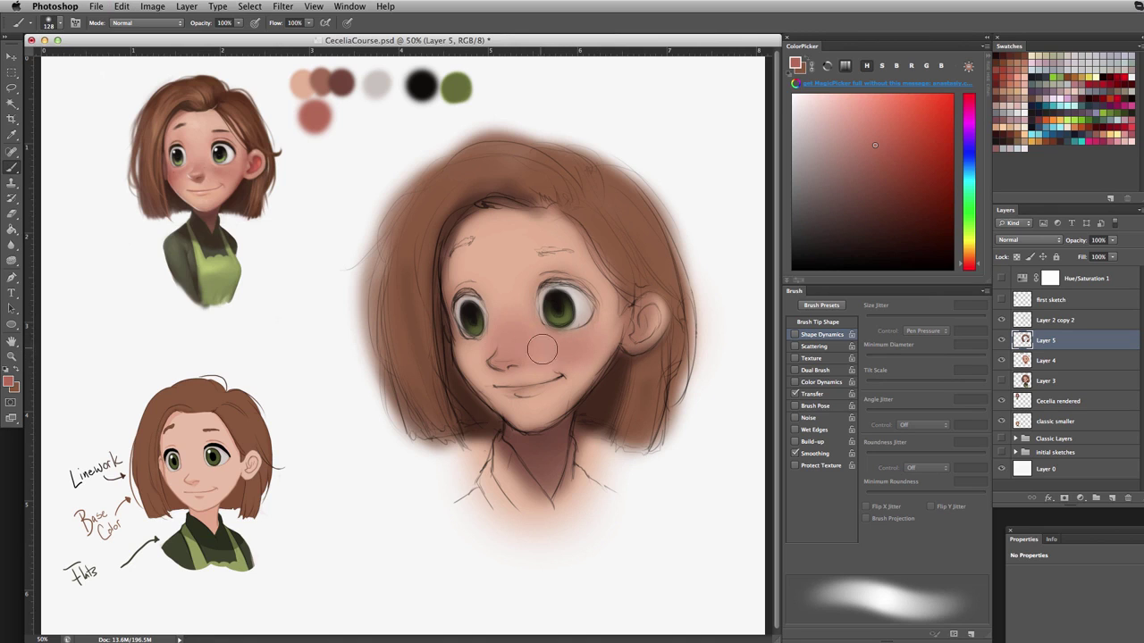
{"action": "left_click_drag", "start_coordinate": [590, 346], "coordinate": [566, 345], "text": "ctrl+alt"}
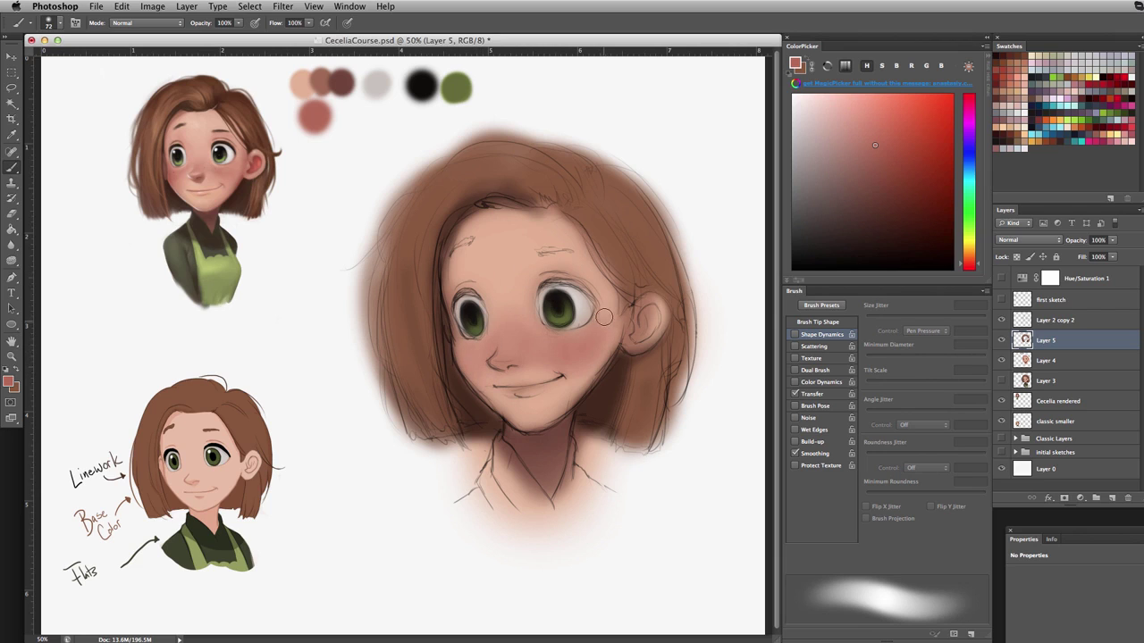
{"action": "mouse_move", "coordinate": [495, 216]}
{"action": "left_mouse_down"}
{"action": "mouse_move", "coordinate": [497, 296]}
{"action": "mouse_move", "coordinate": [527, 201]}
{"action": "mouse_move", "coordinate": [461, 234]}
{"action": "left_mouse_up"}
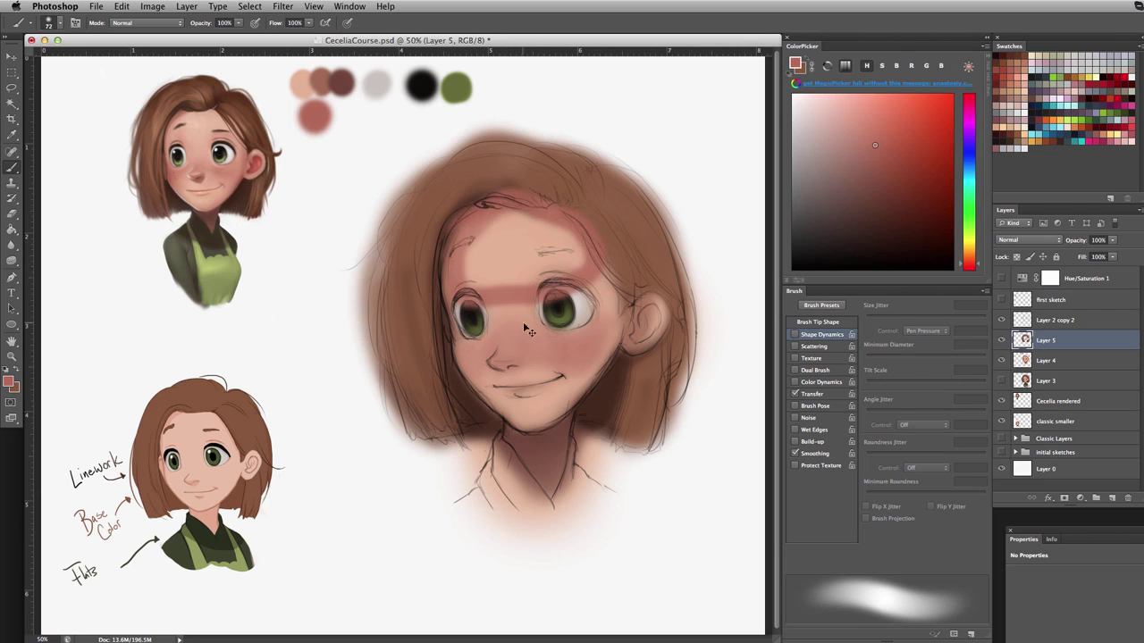
{"action": "key", "text": "super+z"}
{"action": "mouse_move", "coordinate": [542, 305]}
{"action": "left_mouse_down"}
{"action": "mouse_move", "coordinate": [472, 317]}
{"action": "mouse_move", "coordinate": [486, 380]}
{"action": "mouse_move", "coordinate": [606, 367]}
{"action": "mouse_move", "coordinate": [537, 295]}
{"action": "mouse_move", "coordinate": [483, 305]}
{"action": "left_mouse_up"}
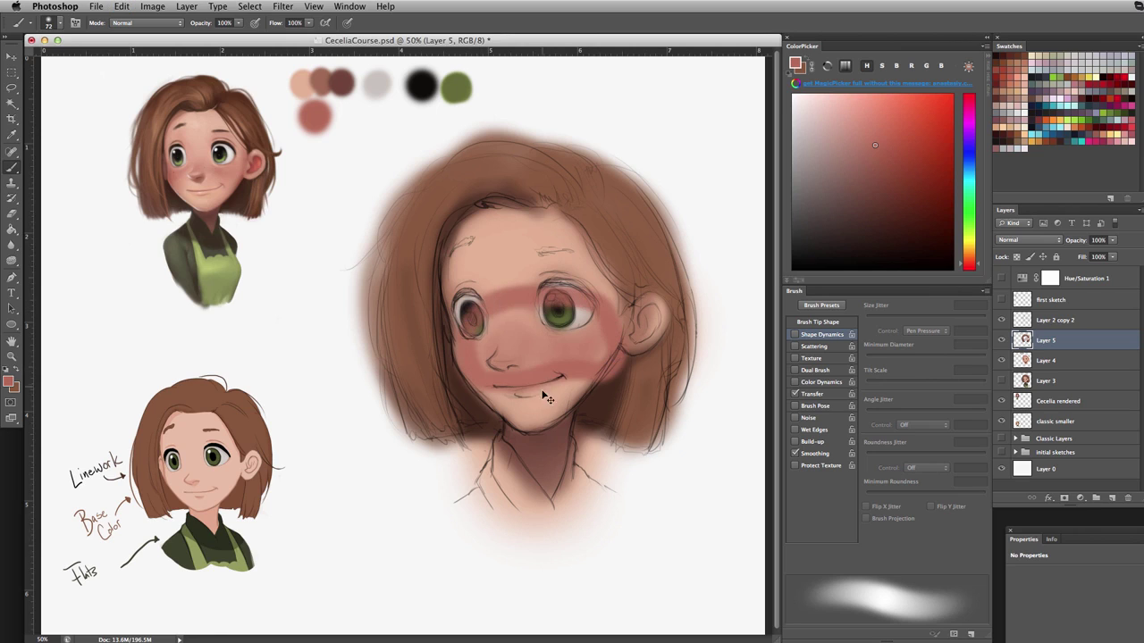
{"action": "key", "text": "super+z"}
{"action": "mouse_move", "coordinate": [605, 367]}
{"action": "left_mouse_down"}
{"action": "mouse_move", "coordinate": [533, 434]}
{"action": "mouse_move", "coordinate": [461, 392]}
{"action": "mouse_move", "coordinate": [588, 364]}
{"action": "left_mouse_up"}
{"action": "key", "text": "super+z"}
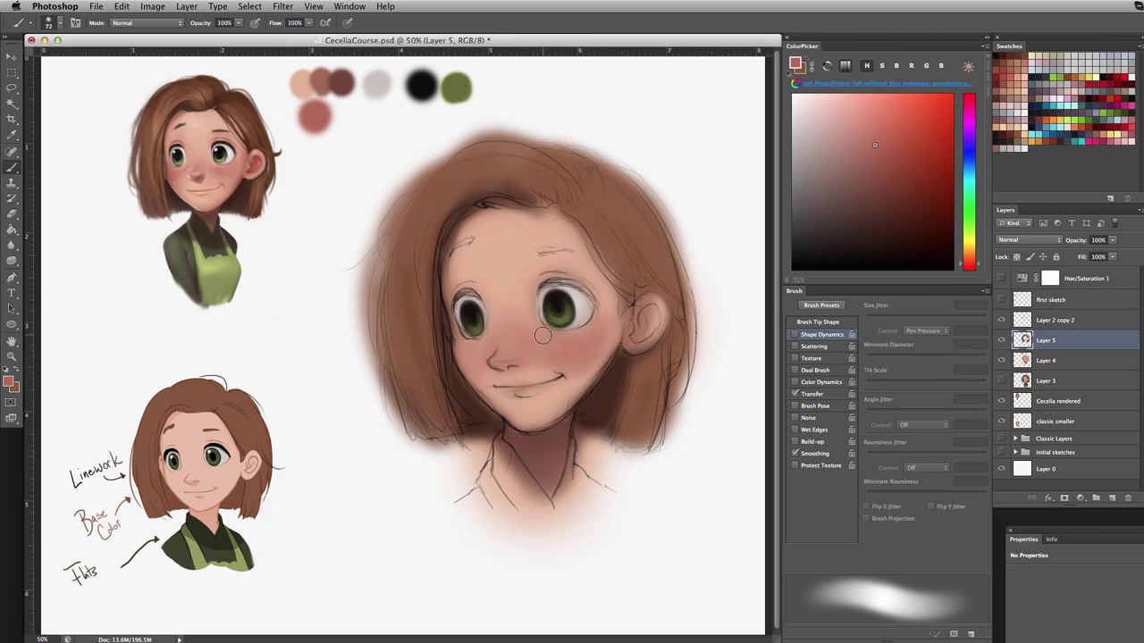
Step: Strengthen the red blush on the cheeks and around the nose, reducing the soft brush to 52 px
{"action": "left_click_drag", "start_coordinate": [527, 345], "coordinate": [546, 374]}
{"action": "key", "text": "e"}
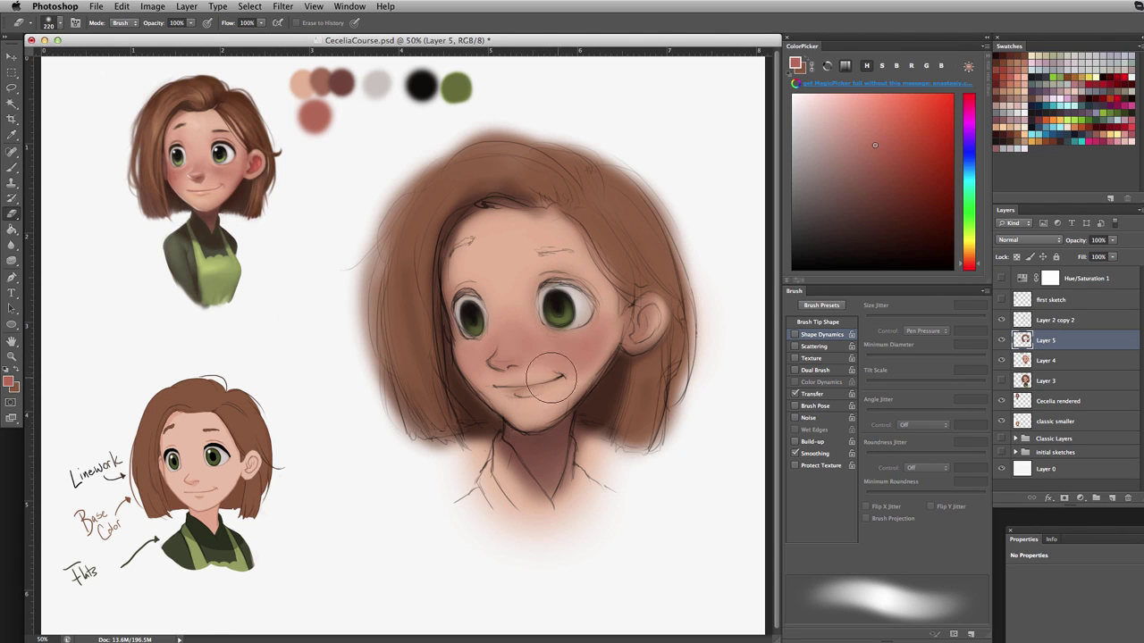
{"action": "key", "text": "b"}
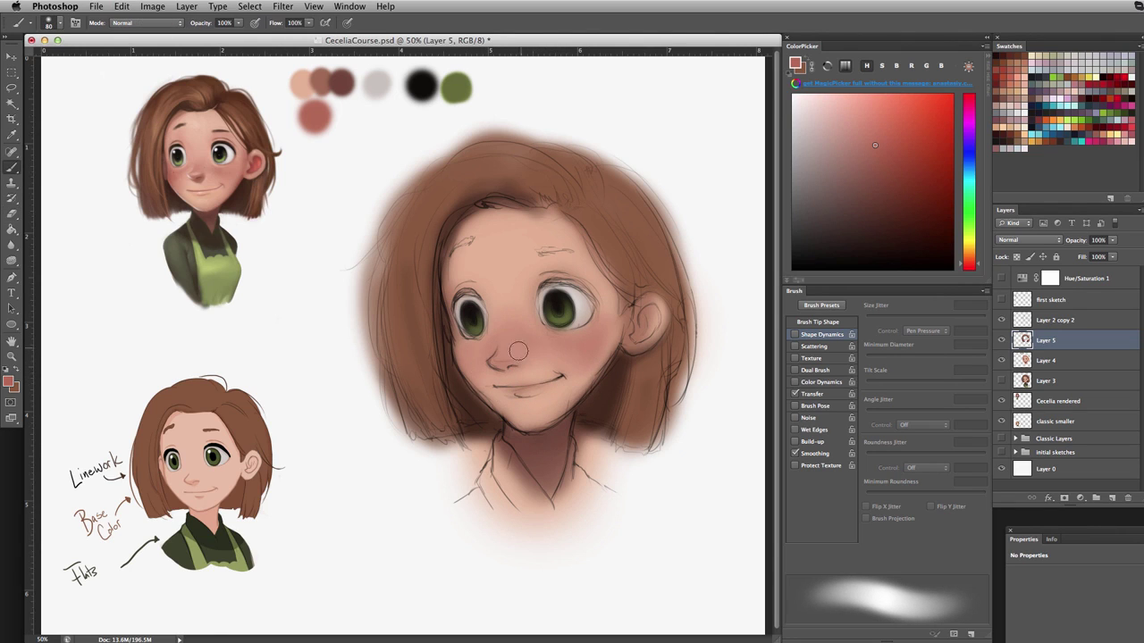
{"action": "mouse_move", "coordinate": [527, 349]}
{"action": "left_mouse_down"}
{"action": "mouse_move", "coordinate": [551, 340]}
{"action": "mouse_move", "coordinate": [542, 342]}
{"action": "left_mouse_up"}
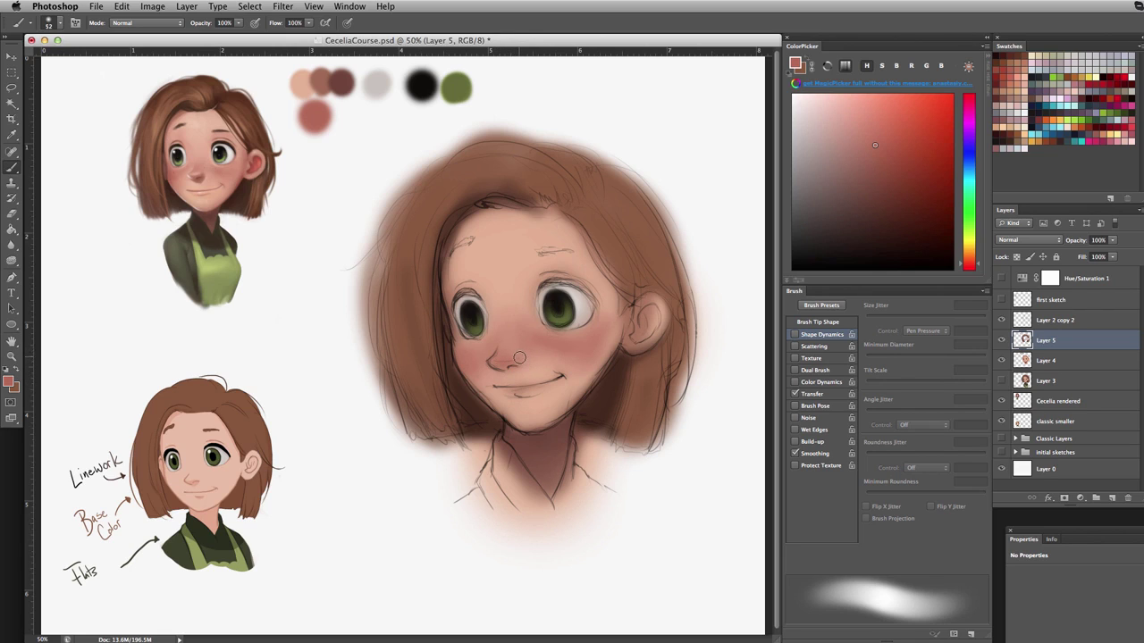
{"action": "left_click_drag", "start_coordinate": [521, 356], "coordinate": [551, 356]}
Step: Sample skin and blush tones from the painted face and blend the cheeks and the area between the eyes with a 120 px brush
{"action": "left_click", "coordinate": [544, 366], "text": "alt"}
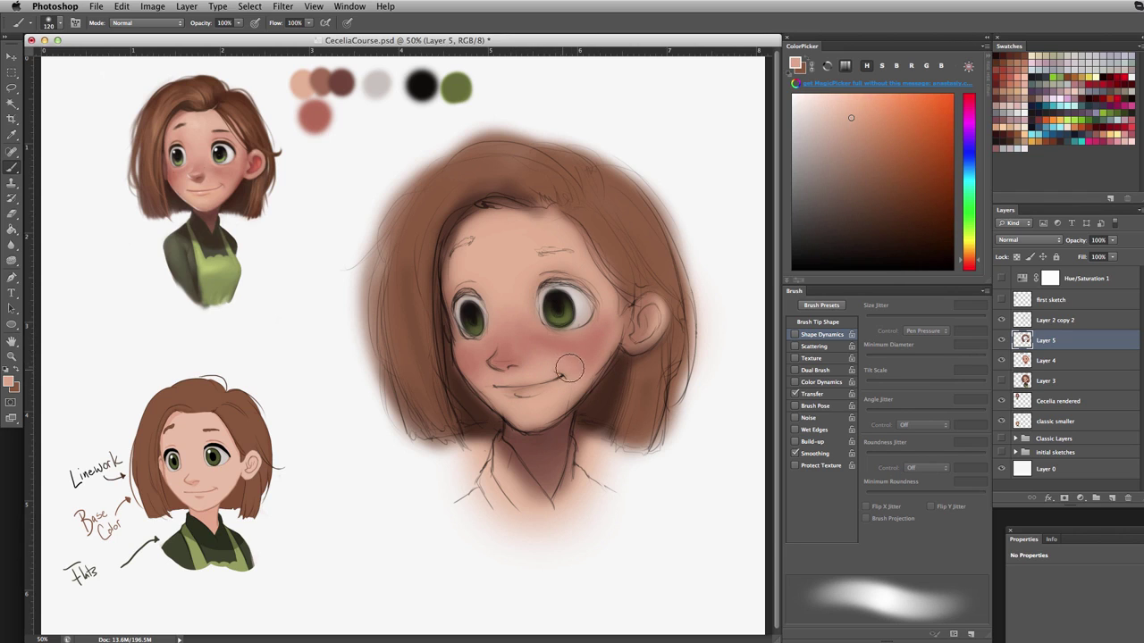
{"action": "mouse_move", "coordinate": [570, 368]}
{"action": "left_mouse_down"}
{"action": "mouse_move", "coordinate": [576, 352]}
{"action": "mouse_move", "coordinate": [546, 335]}
{"action": "left_mouse_up"}
{"action": "left_click", "coordinate": [534, 347], "text": "alt"}
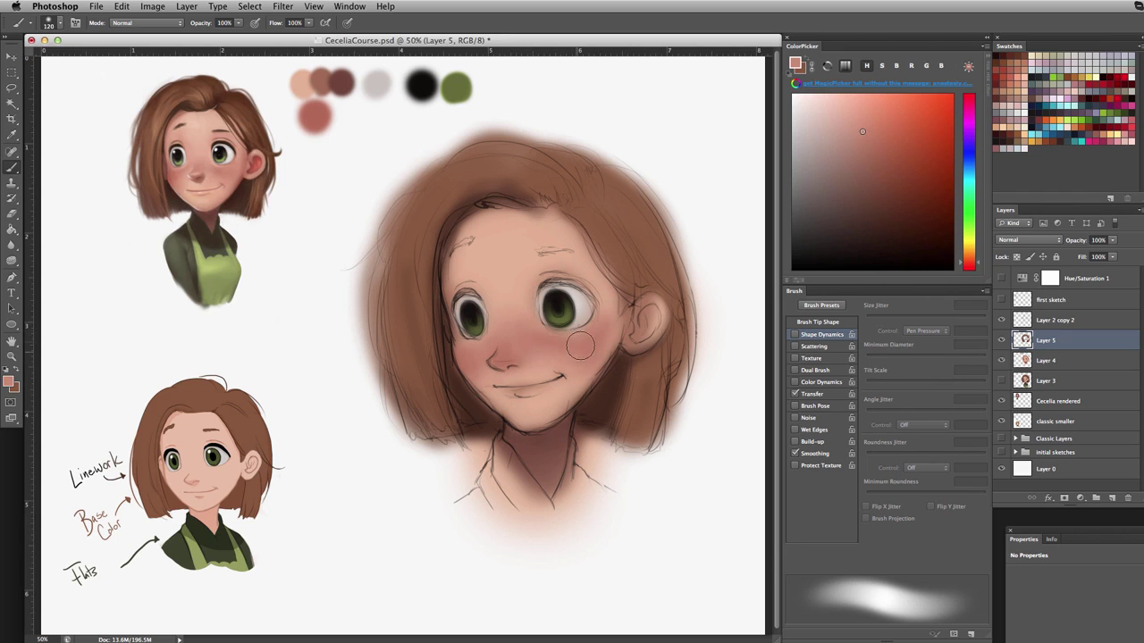
{"action": "mouse_move", "coordinate": [527, 294]}
{"action": "left_mouse_down"}
{"action": "mouse_move", "coordinate": [594, 294]}
{"action": "mouse_move", "coordinate": [563, 289]}
{"action": "left_mouse_up"}
Step: Sample the dark brown beneath the rendered hair, darken the hair beside the jaw, and paint thick upper lash lines on both eyes
{"action": "left_click", "coordinate": [232, 202], "text": "alt"}
{"action": "left_click_drag", "start_coordinate": [632, 360], "coordinate": [611, 366]}
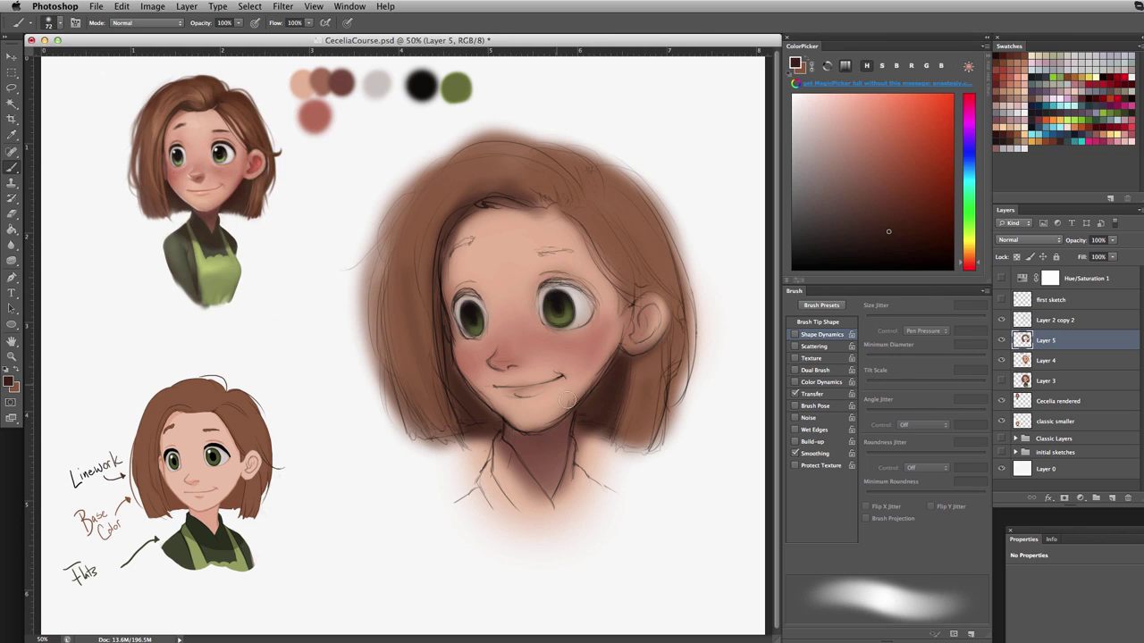
{"action": "mouse_move", "coordinate": [565, 271]}
{"action": "left_mouse_down"}
{"action": "mouse_move", "coordinate": [547, 271]}
{"action": "mouse_move", "coordinate": [580, 290]}
{"action": "left_mouse_up"}
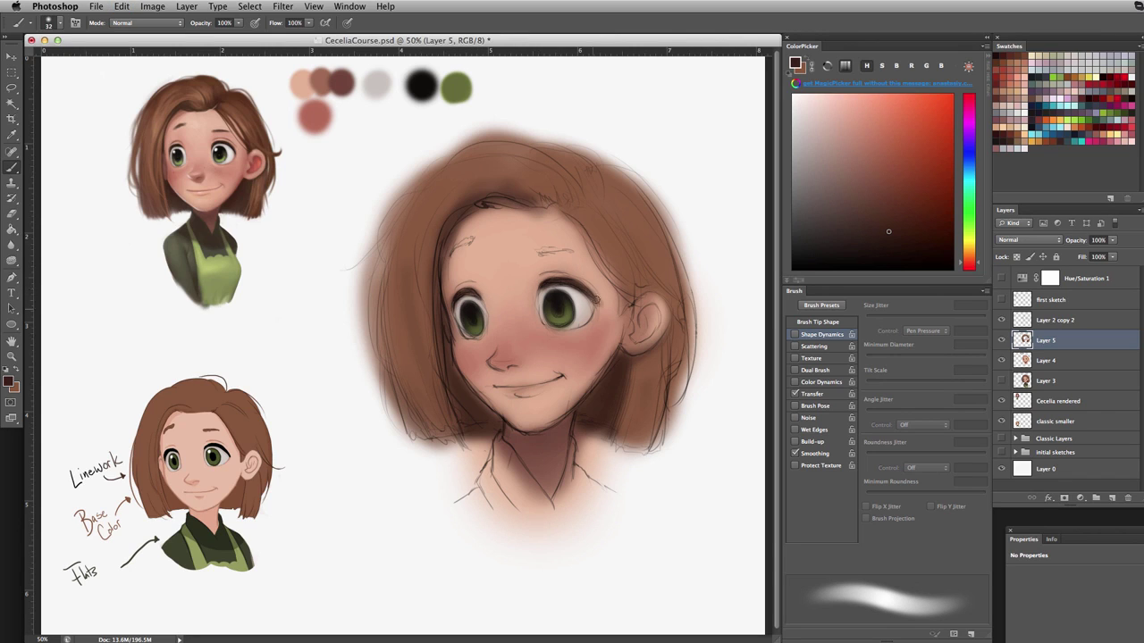
Step: Add dark brown and mid-brown swatches below the palette, sampled from the rendered portrait's hair and the large portrait's hair
{"action": "left_click", "coordinate": [554, 253], "text": "ctrl+alt"}
{"action": "left_click_drag", "start_coordinate": [552, 261], "coordinate": [560, 254]}
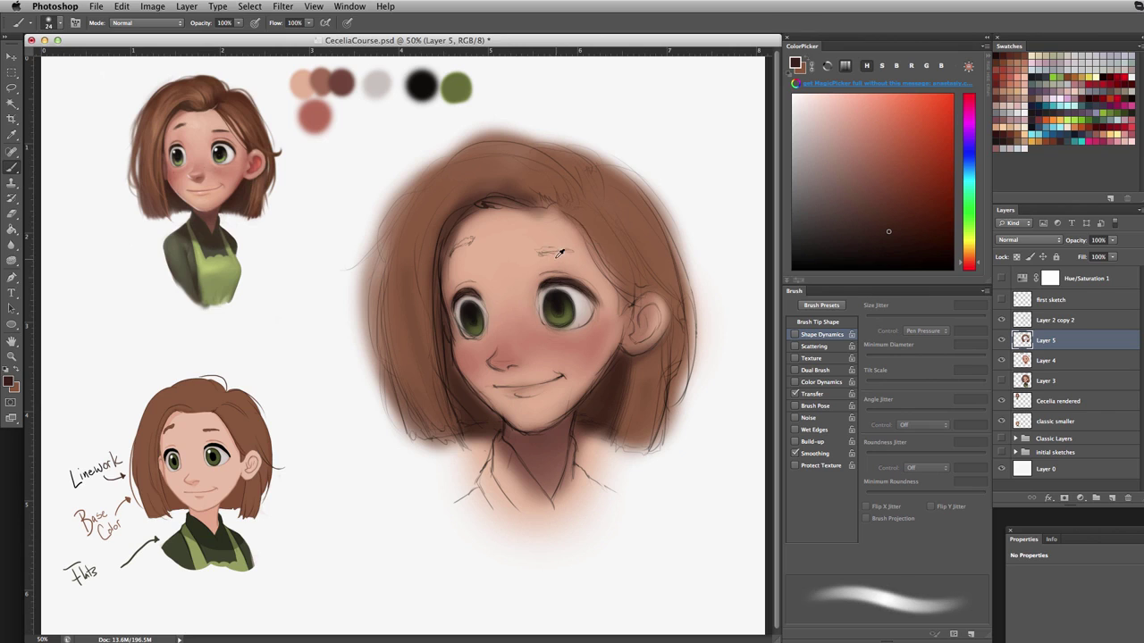
{"action": "left_click", "coordinate": [566, 258], "text": "alt"}
{"action": "left_click", "coordinate": [223, 108], "text": "alt"}
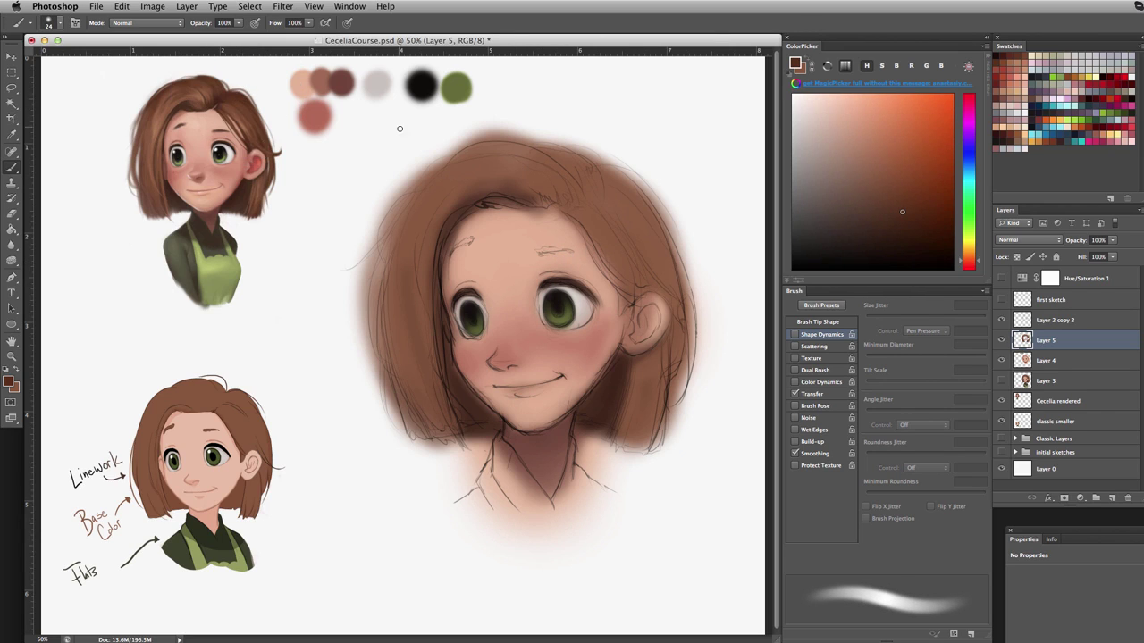
{"action": "mouse_move", "coordinate": [371, 116]}
{"action": "left_mouse_down"}
{"action": "mouse_move", "coordinate": [511, 171]}
{"action": "mouse_move", "coordinate": [393, 124]}
{"action": "left_mouse_up"}
{"action": "key", "text": "super+z"}
{"action": "left_click", "coordinate": [373, 118]}
{"action": "left_click", "coordinate": [503, 177], "text": "alt"}
{"action": "left_click_drag", "start_coordinate": [525, 203], "coordinate": [515, 204]}
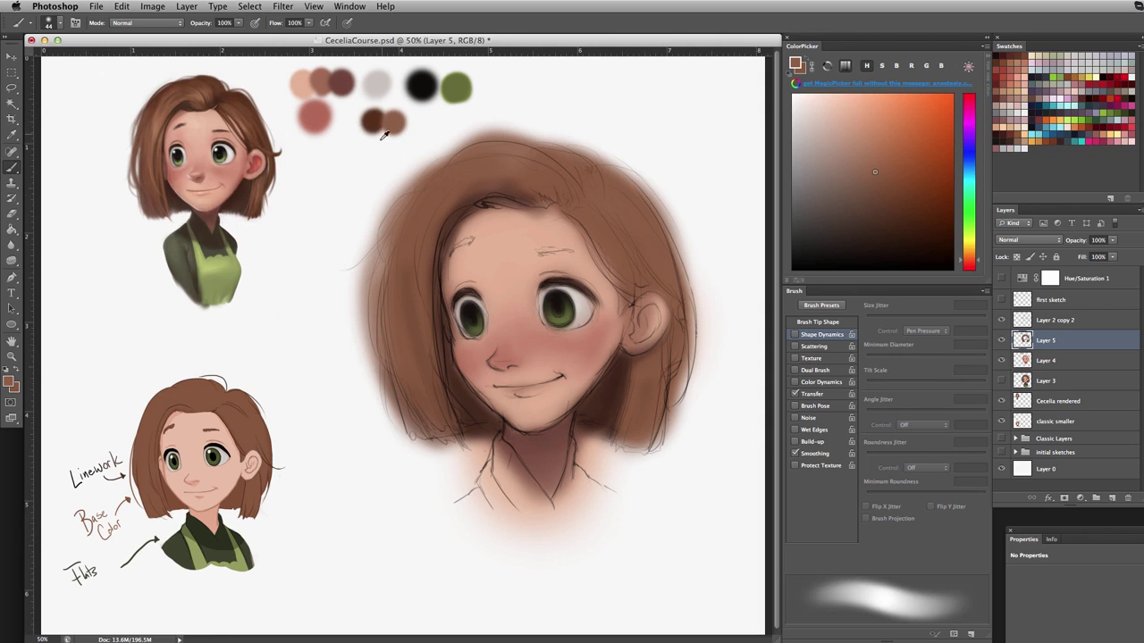
Step: Paint both eyebrows of the large portrait with the dark brown swatch, using a soft 28 px brush
{"action": "left_click", "coordinate": [372, 119], "text": "alt"}
{"action": "left_click_drag", "start_coordinate": [541, 253], "coordinate": [559, 248]}
{"action": "key", "text": "super+alt+z"}
{"action": "key", "text": "super+alt+z"}
{"action": "key", "text": "super+alt+z"}
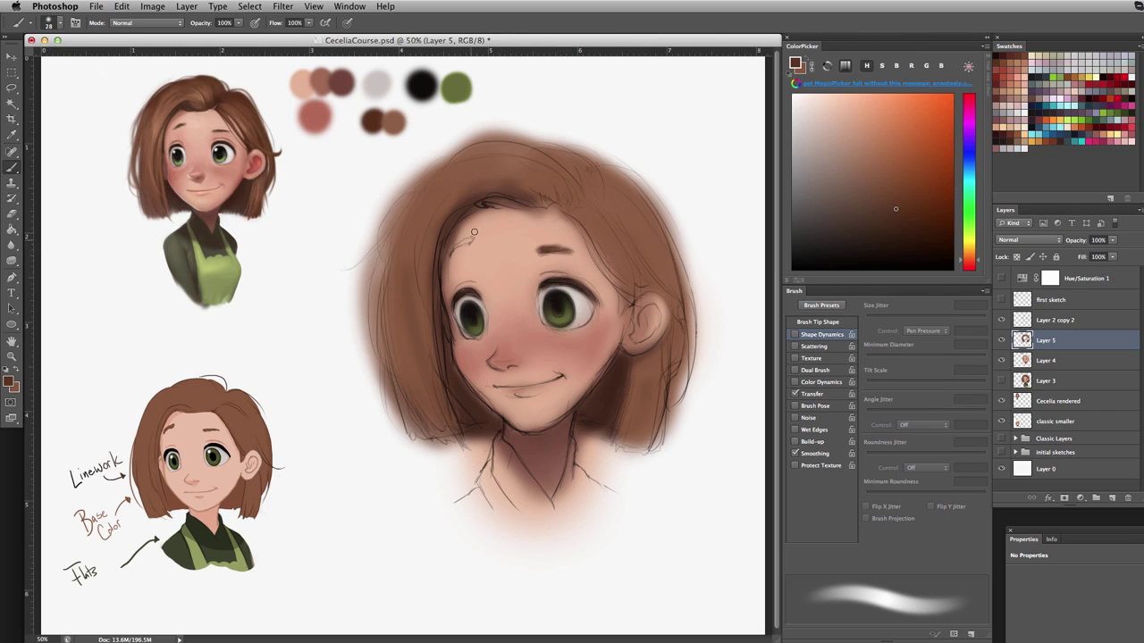
{"action": "left_click_drag", "start_coordinate": [467, 239], "coordinate": [451, 253]}
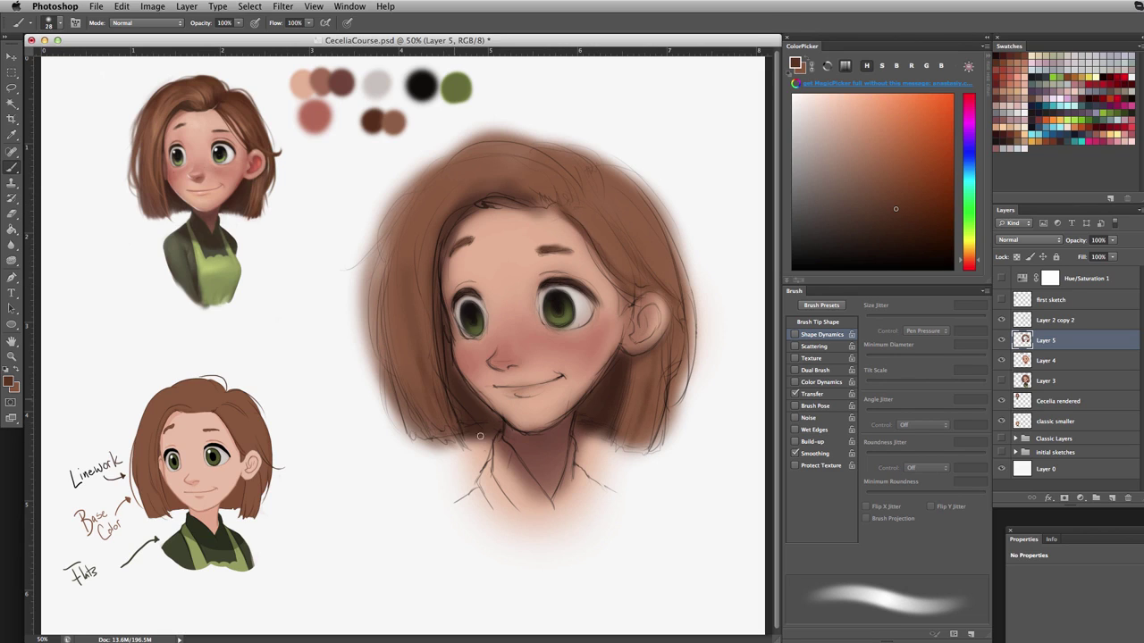
{"action": "left_click_drag", "start_coordinate": [413, 329], "coordinate": [426, 329]}
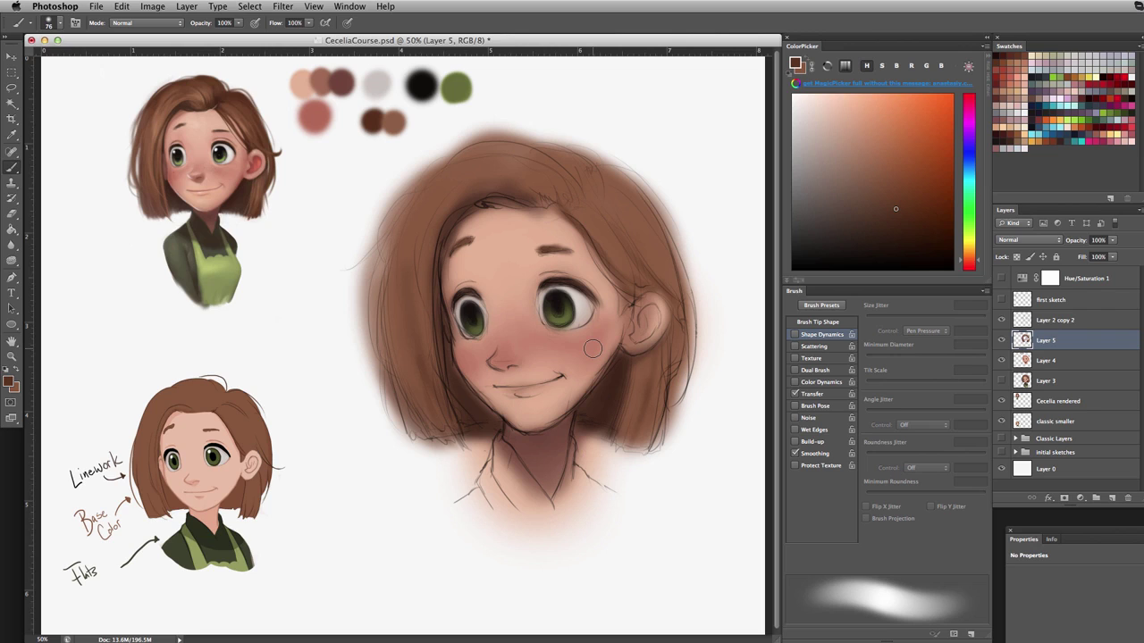
Step: Sample the rendered collar's dark brown and block in the collar, chest and shoulders on a new layer with a soft brush
{"action": "left_click", "coordinate": [196, 224], "text": "alt"}
{"action": "left_click_drag", "start_coordinate": [504, 468], "coordinate": [497, 468]}
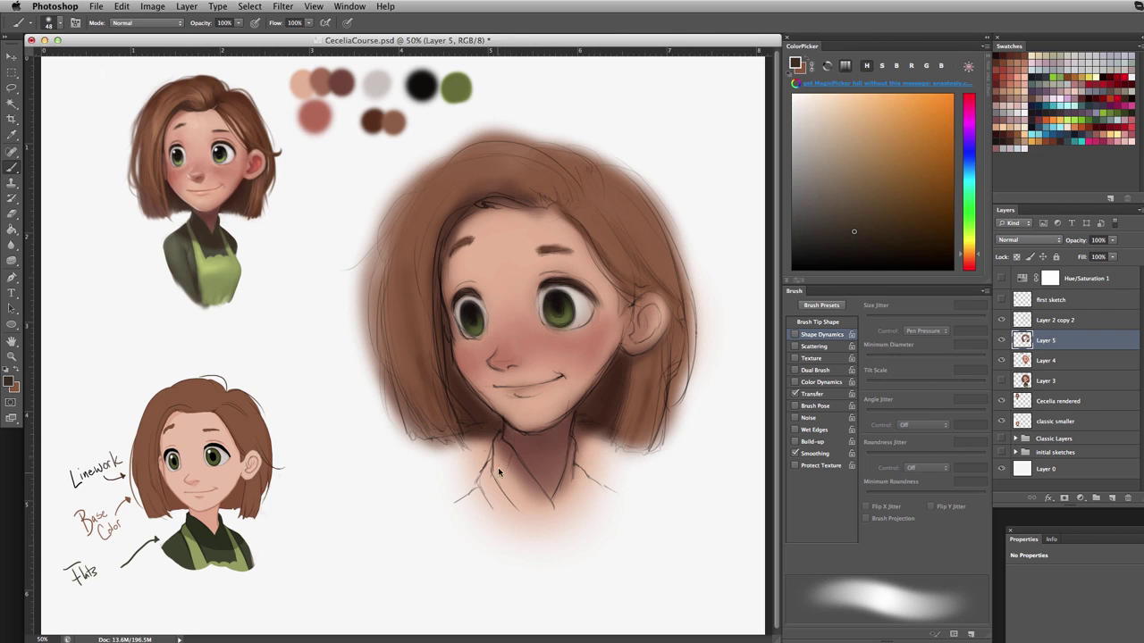
{"action": "left_click", "coordinate": [1108, 497]}
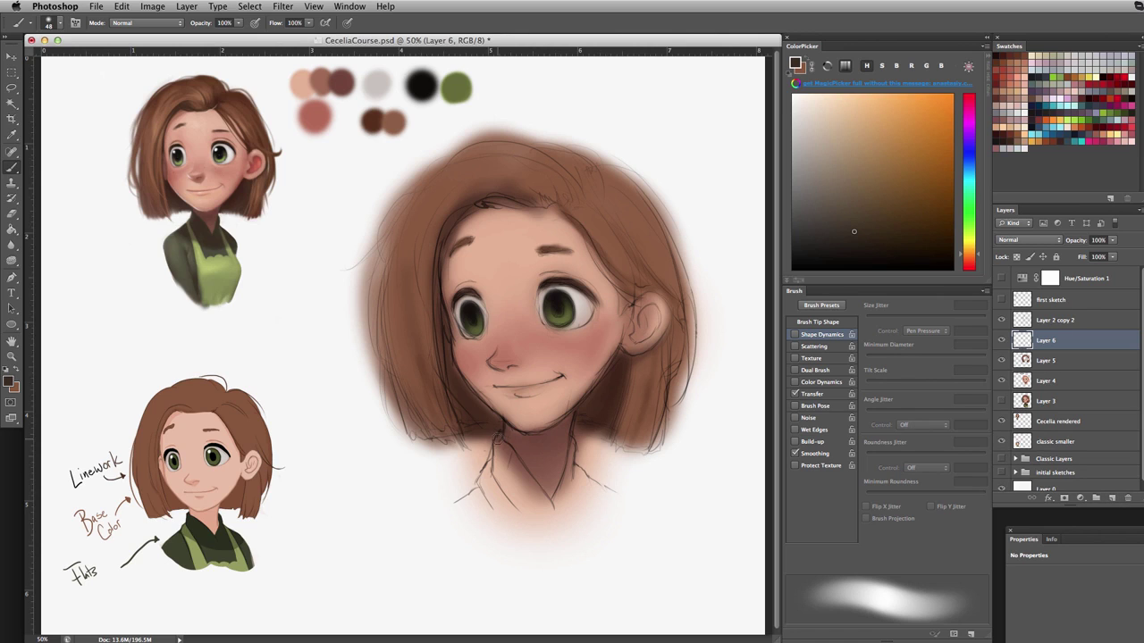
{"action": "mouse_move", "coordinate": [490, 437]}
{"action": "left_mouse_down"}
{"action": "mouse_move", "coordinate": [490, 478]}
{"action": "mouse_move", "coordinate": [518, 480]}
{"action": "mouse_move", "coordinate": [502, 462]}
{"action": "mouse_move", "coordinate": [521, 507]}
{"action": "mouse_move", "coordinate": [554, 536]}
{"action": "mouse_move", "coordinate": [574, 489]}
{"action": "left_mouse_up"}
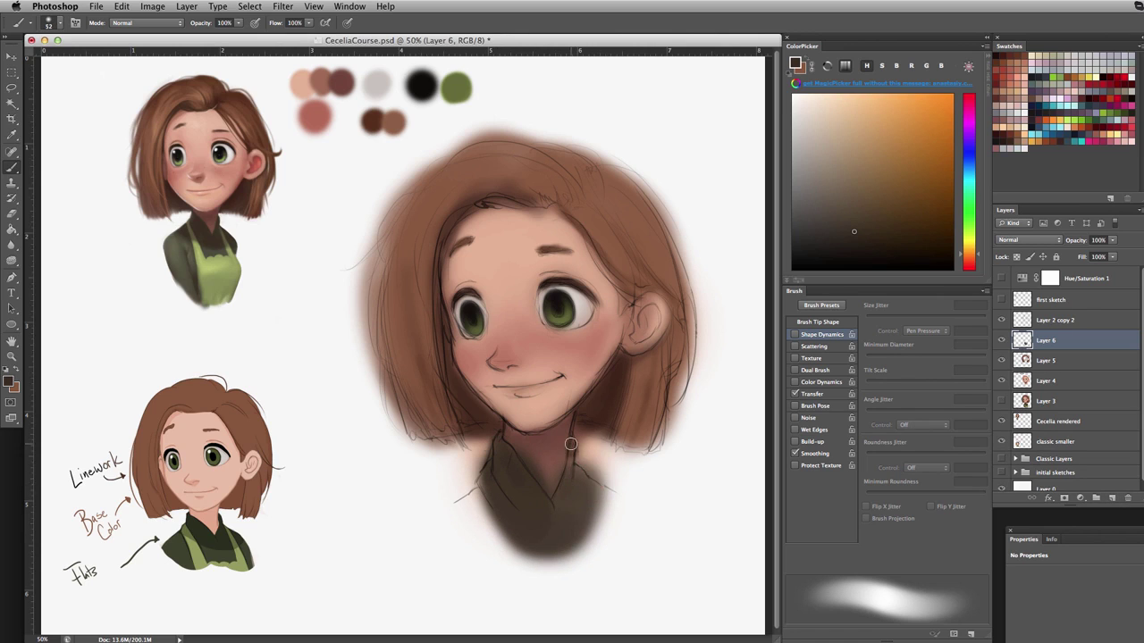
{"action": "left_click_drag", "start_coordinate": [569, 445], "coordinate": [571, 496]}
{"action": "left_click_drag", "start_coordinate": [570, 490], "coordinate": [591, 491]}
{"action": "mouse_move", "coordinate": [575, 451]}
{"action": "left_mouse_down"}
{"action": "mouse_move", "coordinate": [601, 510]}
{"action": "mouse_move", "coordinate": [538, 538]}
{"action": "mouse_move", "coordinate": [498, 505]}
{"action": "mouse_move", "coordinate": [456, 527]}
{"action": "left_mouse_up"}
Step: Add dark brown and grey-green clothing swatches to the palette, sampled from the rendered collar and sleeve, with a 56 px brush
{"action": "left_click", "coordinate": [200, 228], "text": "alt"}
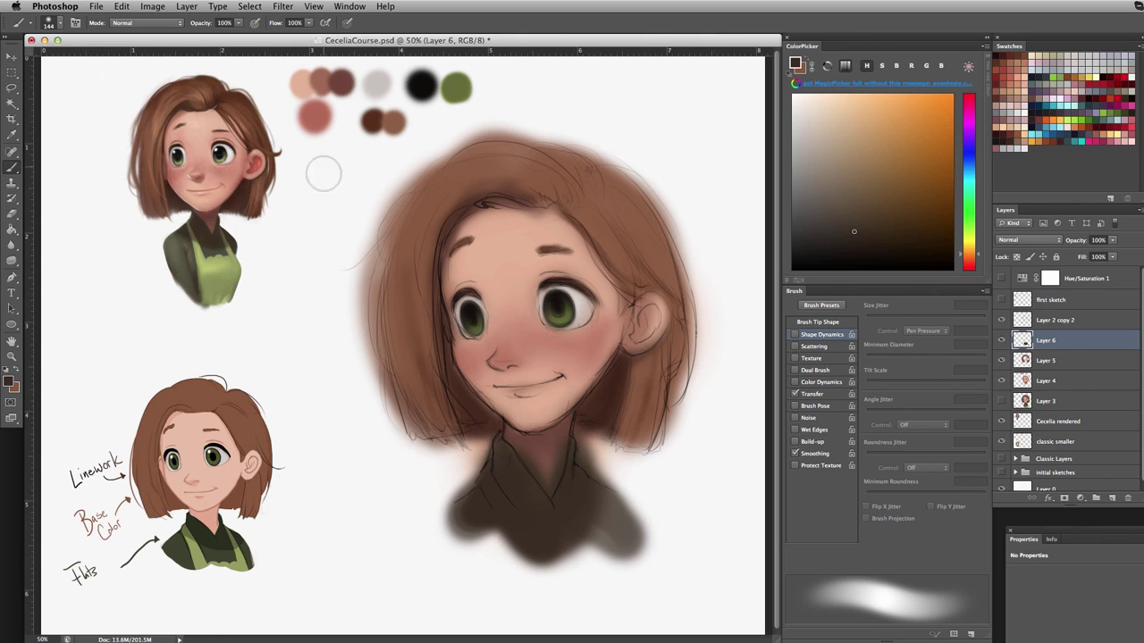
{"action": "left_click_drag", "start_coordinate": [425, 148], "coordinate": [394, 147]}
{"action": "left_click", "coordinate": [521, 86]}
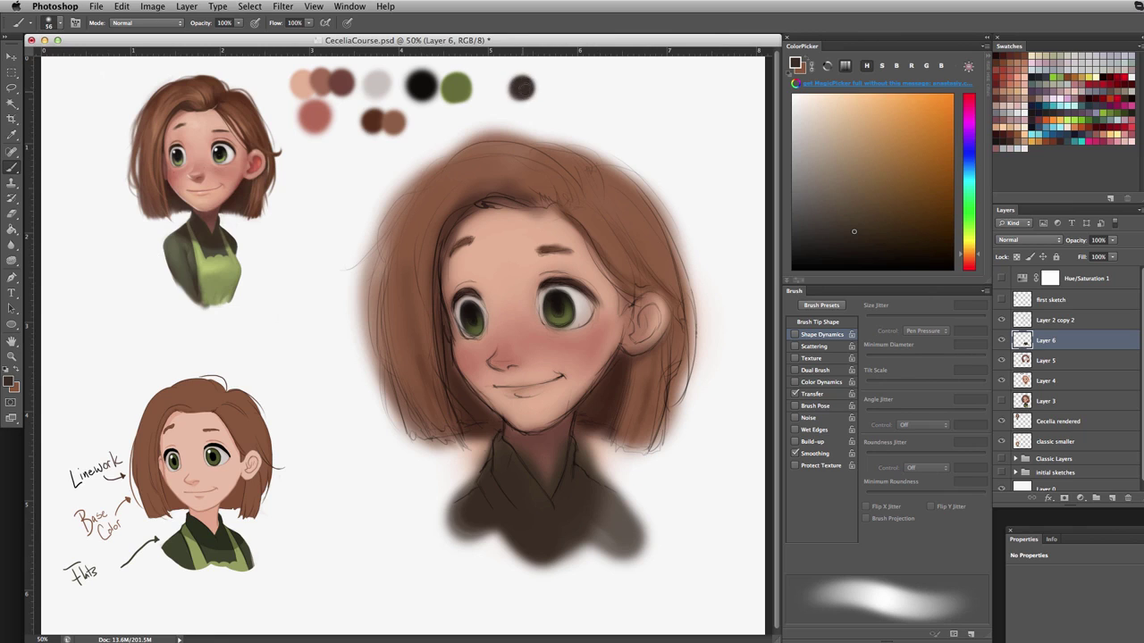
{"action": "left_click", "coordinate": [177, 252], "text": "alt"}
{"action": "left_click_drag", "start_coordinate": [549, 88], "coordinate": [543, 88]}
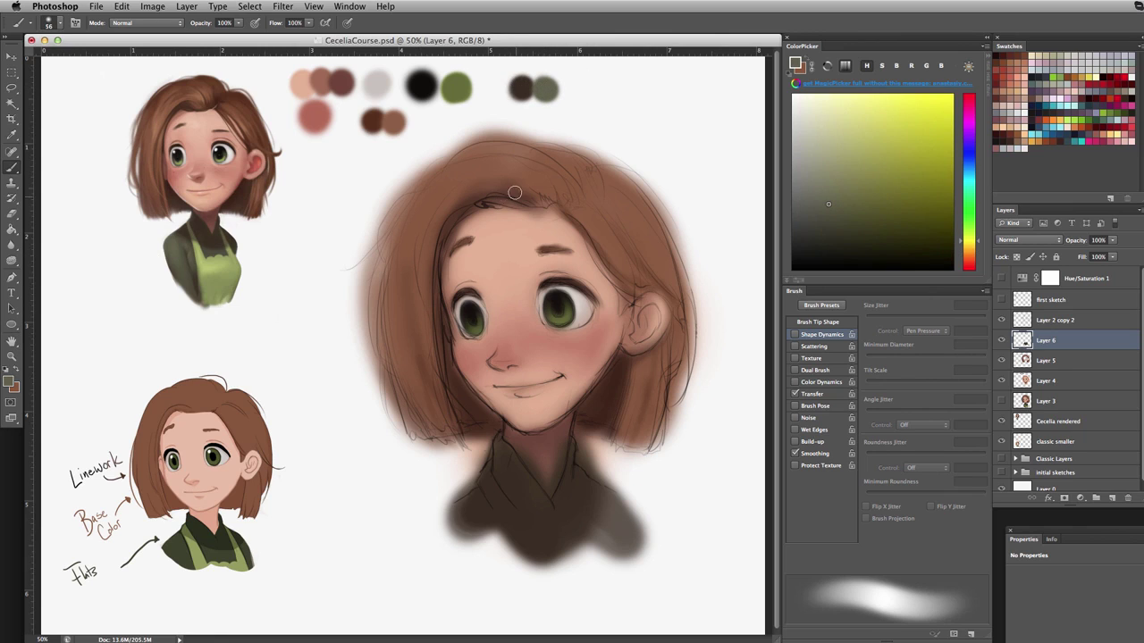
Step: Undo the stray grey-green strokes, resample the shirt's dark brown and fill out the shoulders and torso with a 132 px brush
{"action": "mouse_move", "coordinate": [522, 181]}
{"action": "left_mouse_down"}
{"action": "mouse_move", "coordinate": [521, 121]}
{"action": "mouse_move", "coordinate": [502, 135]}
{"action": "mouse_move", "coordinate": [546, 138]}
{"action": "left_mouse_up"}
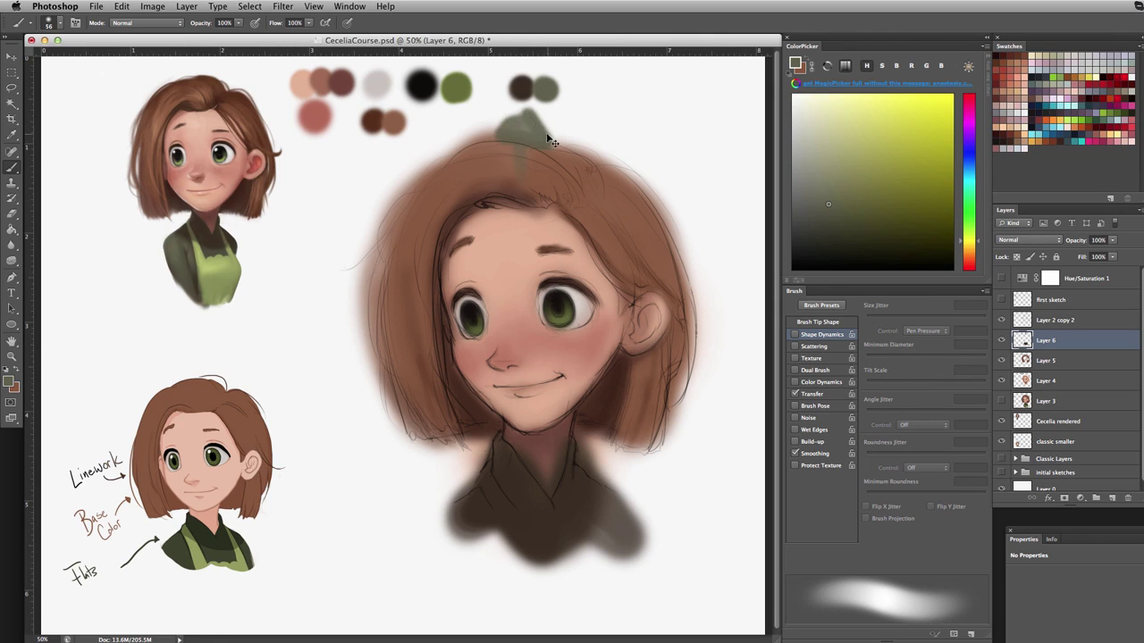
{"action": "key", "text": "super+z"}
{"action": "mouse_move", "coordinate": [467, 483]}
{"action": "left_mouse_down"}
{"action": "mouse_move", "coordinate": [475, 511]}
{"action": "mouse_move", "coordinate": [459, 529]}
{"action": "mouse_move", "coordinate": [464, 542]}
{"action": "mouse_move", "coordinate": [514, 518]}
{"action": "mouse_move", "coordinate": [475, 506]}
{"action": "mouse_move", "coordinate": [486, 502]}
{"action": "mouse_move", "coordinate": [472, 565]}
{"action": "mouse_move", "coordinate": [495, 554]}
{"action": "mouse_move", "coordinate": [537, 593]}
{"action": "mouse_move", "coordinate": [556, 534]}
{"action": "mouse_move", "coordinate": [587, 578]}
{"action": "mouse_move", "coordinate": [603, 511]}
{"action": "mouse_move", "coordinate": [620, 522]}
{"action": "mouse_move", "coordinate": [600, 507]}
{"action": "mouse_move", "coordinate": [609, 561]}
{"action": "mouse_move", "coordinate": [599, 588]}
{"action": "mouse_move", "coordinate": [513, 552]}
{"action": "mouse_move", "coordinate": [503, 622]}
{"action": "mouse_move", "coordinate": [480, 580]}
{"action": "mouse_move", "coordinate": [536, 632]}
{"action": "mouse_move", "coordinate": [562, 621]}
{"action": "mouse_move", "coordinate": [587, 568]}
{"action": "mouse_move", "coordinate": [617, 597]}
{"action": "left_mouse_up"}
{"action": "key", "text": "super+z"}
{"action": "left_click", "coordinate": [513, 518], "text": "alt"}
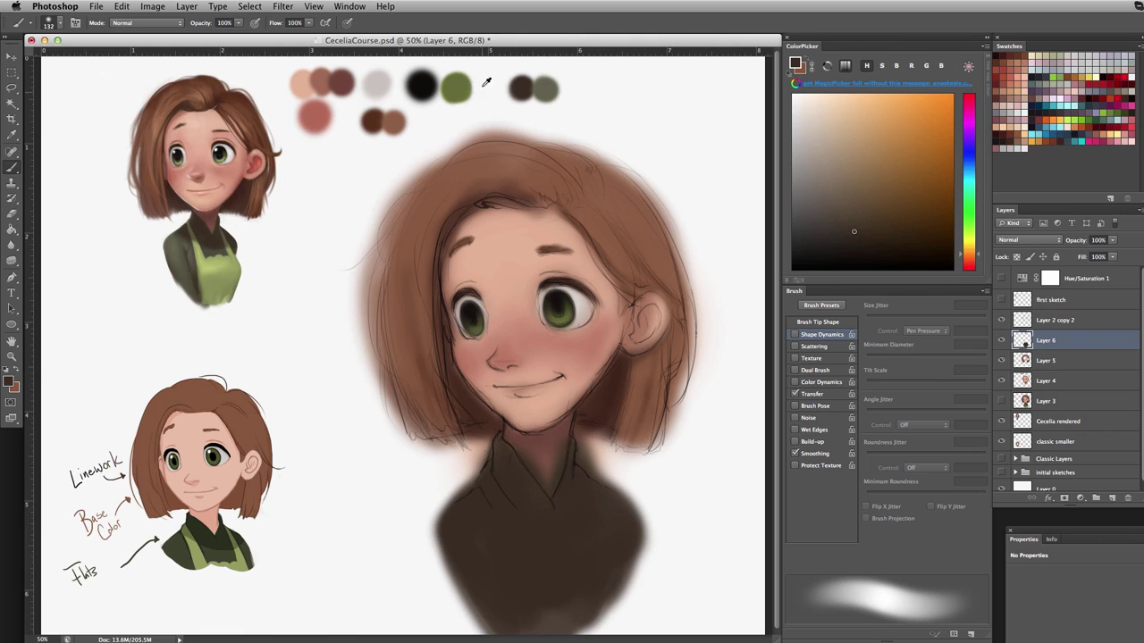
Step: Sample the grey-green swatch and brush a soft highlight down the near sleeve with a 96 px brush
{"action": "left_click", "coordinate": [525, 83], "text": "alt"}
{"action": "left_click", "coordinate": [551, 83], "text": "alt"}
{"action": "key", "text": "bracketleft"}
{"action": "key", "text": "bracketleft"}
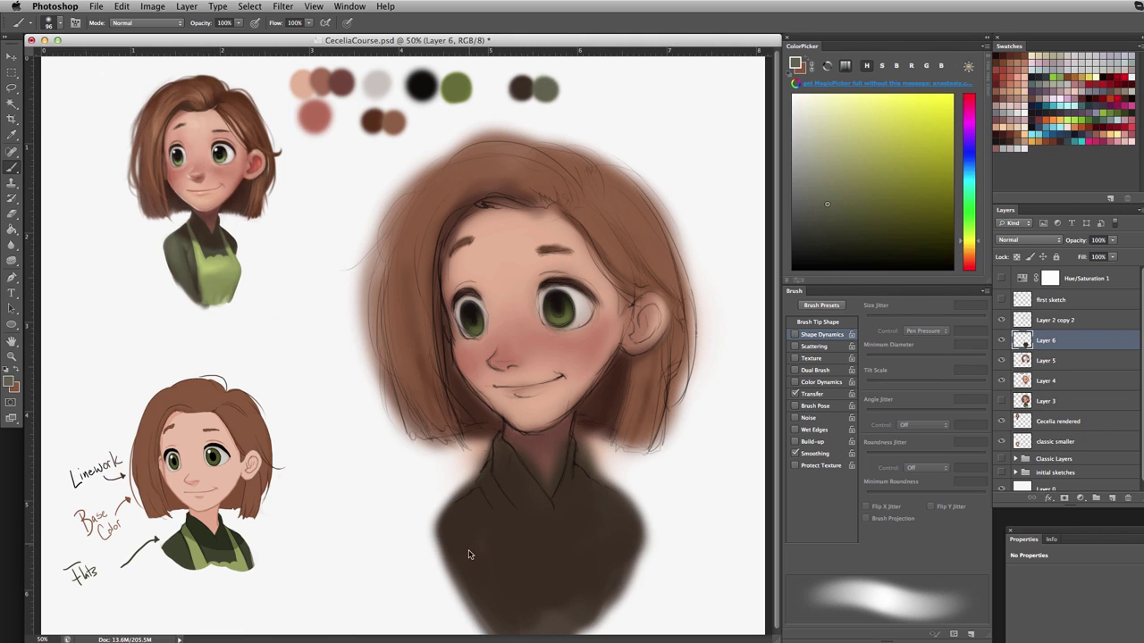
{"action": "left_click_drag", "start_coordinate": [460, 524], "coordinate": [500, 612]}
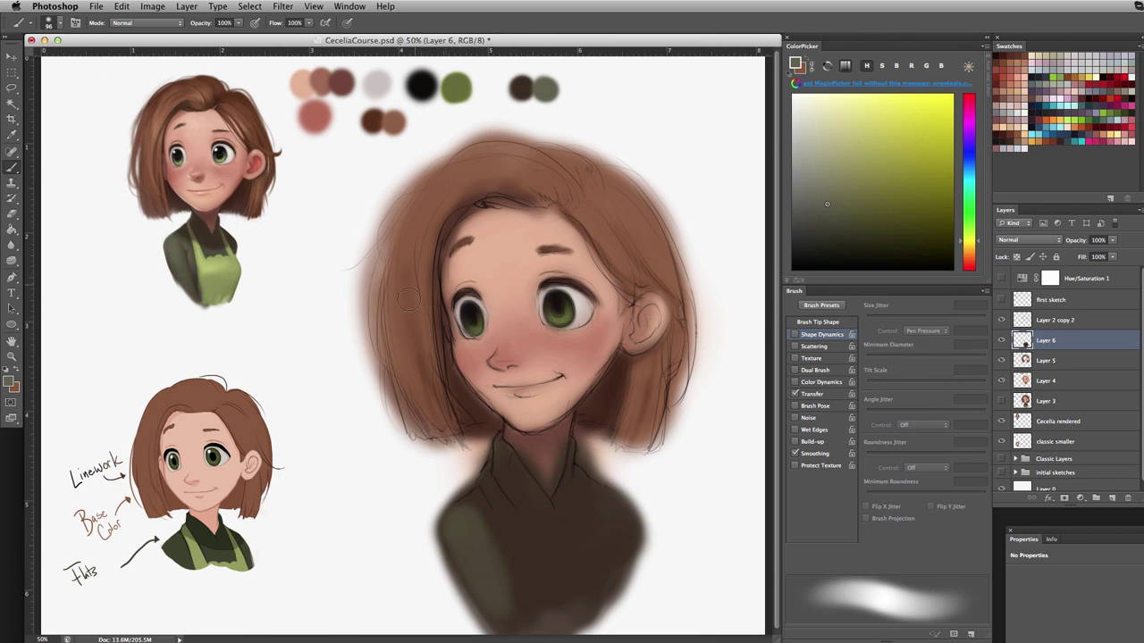
{"action": "left_click_drag", "start_coordinate": [268, 118], "coordinate": [382, 264]}
{"action": "left_click_drag", "start_coordinate": [308, 284], "coordinate": [393, 308]}
{"action": "left_click_drag", "start_coordinate": [436, 193], "coordinate": [393, 309]}
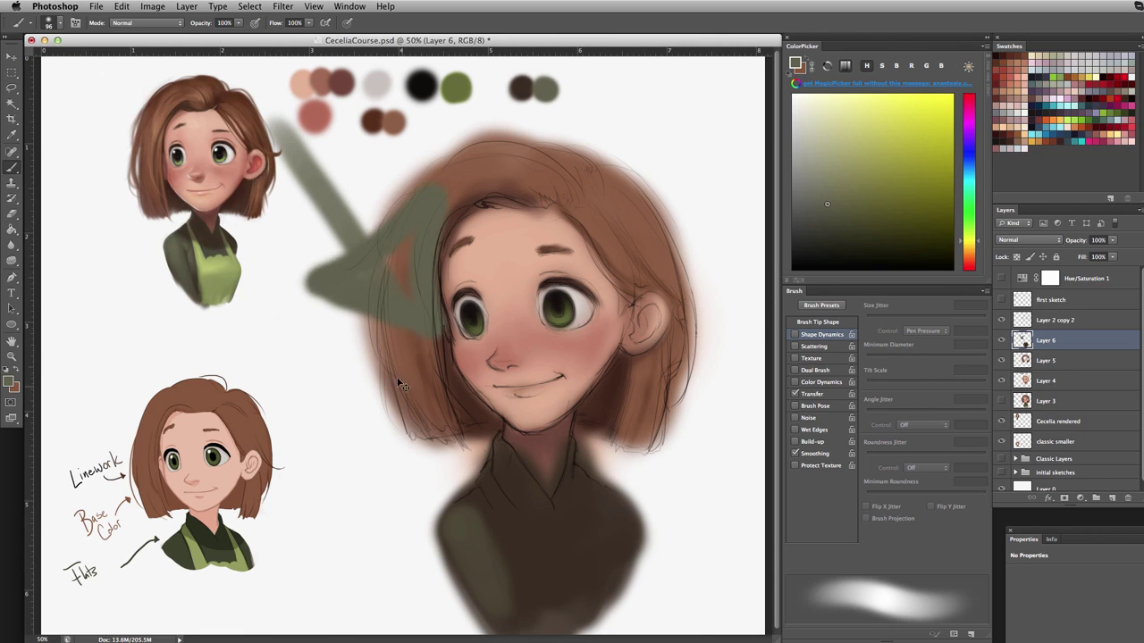
{"action": "key", "text": "super+alt+z"}
{"action": "key", "text": "super+alt+z"}
{"action": "key", "text": "super+alt+z"}
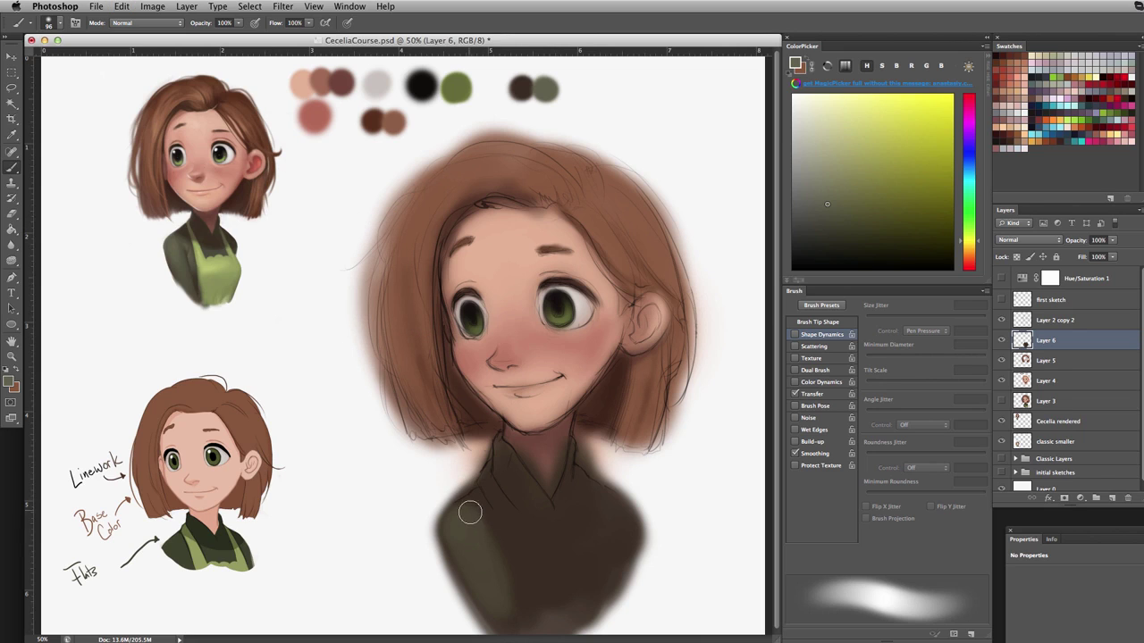
Step: Strengthen the grey-green sleeve highlight with a 96 px brush and add patches on the chest and far shoulder with a 52 px brush
{"action": "left_click_drag", "start_coordinate": [470, 512], "coordinate": [504, 566]}
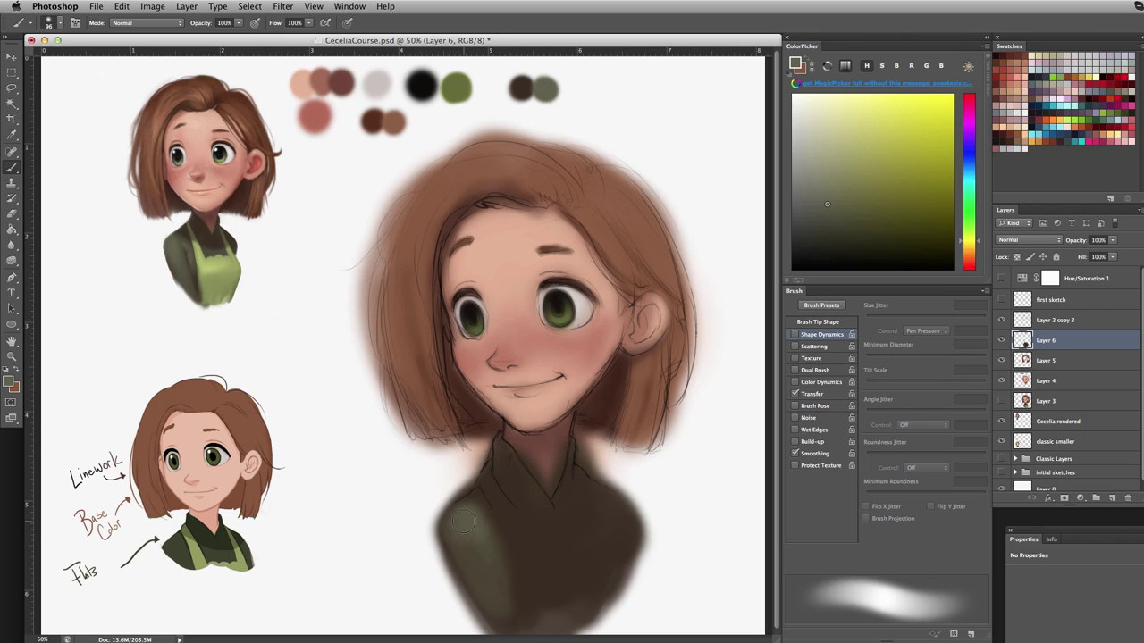
{"action": "mouse_move", "coordinate": [463, 521]}
{"action": "left_mouse_down"}
{"action": "mouse_move", "coordinate": [484, 579]}
{"action": "mouse_move", "coordinate": [512, 620]}
{"action": "left_mouse_up"}
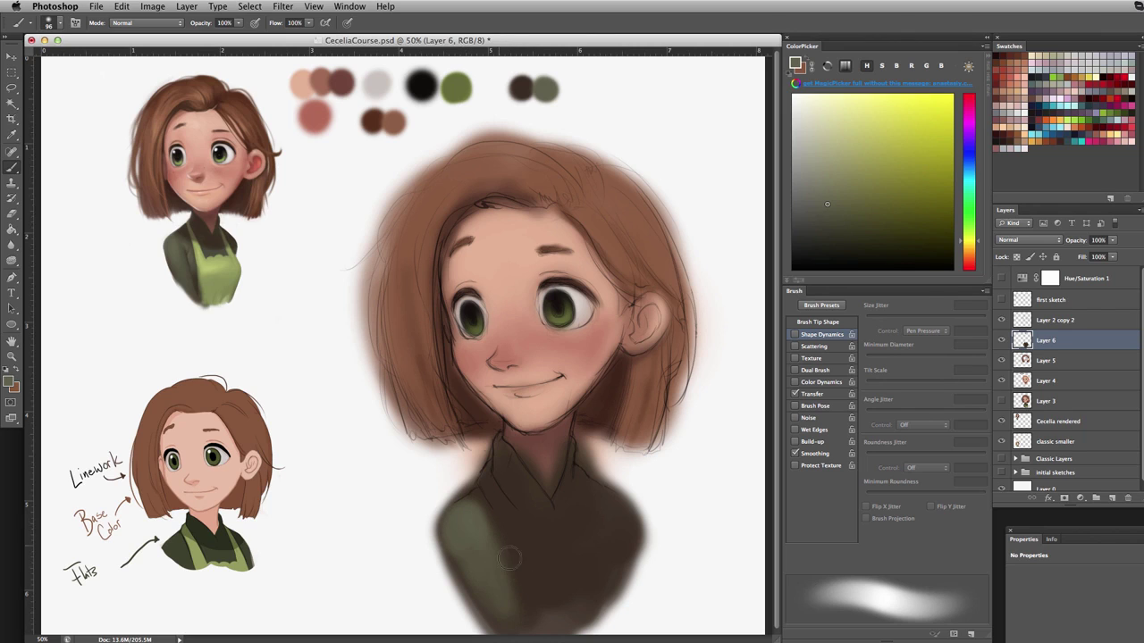
{"action": "mouse_move", "coordinate": [568, 565]}
{"action": "left_mouse_down", "text": "ctrl+alt"}
{"action": "mouse_move", "coordinate": [545, 576]}
{"action": "mouse_move", "coordinate": [540, 552]}
{"action": "mouse_move", "coordinate": [552, 543]}
{"action": "mouse_move", "coordinate": [560, 563]}
{"action": "mouse_move", "coordinate": [581, 554]}
{"action": "left_mouse_up", "text": "ctrl+alt"}
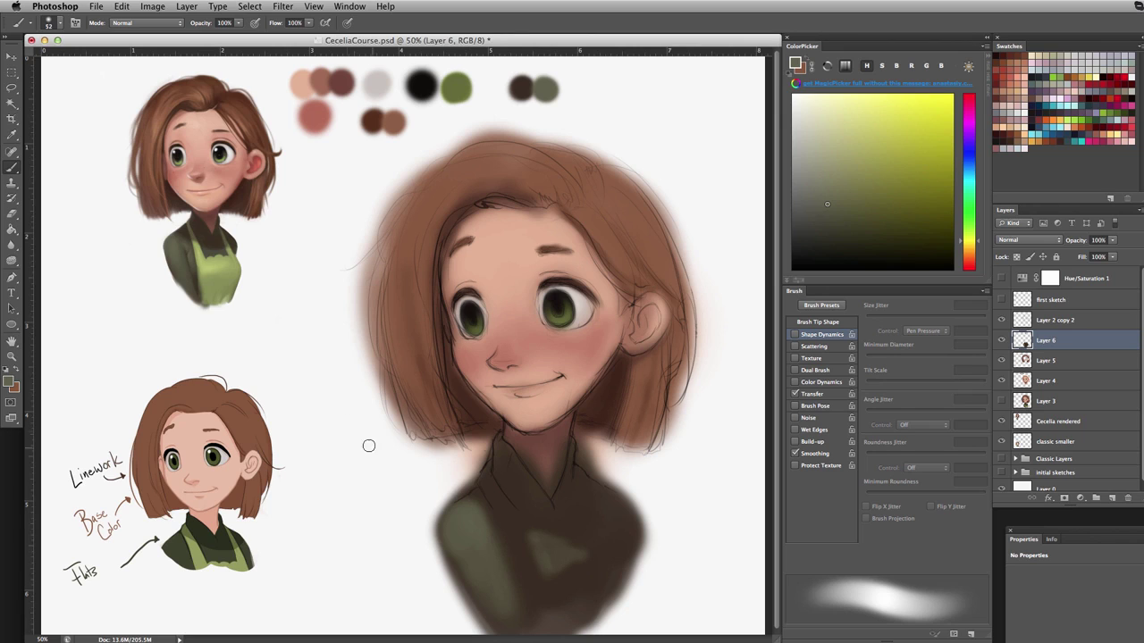
{"action": "mouse_move", "coordinate": [347, 426]}
{"action": "left_mouse_down"}
{"action": "mouse_move", "coordinate": [638, 547]}
{"action": "mouse_move", "coordinate": [702, 329]}
{"action": "mouse_move", "coordinate": [636, 278]}
{"action": "left_mouse_up"}
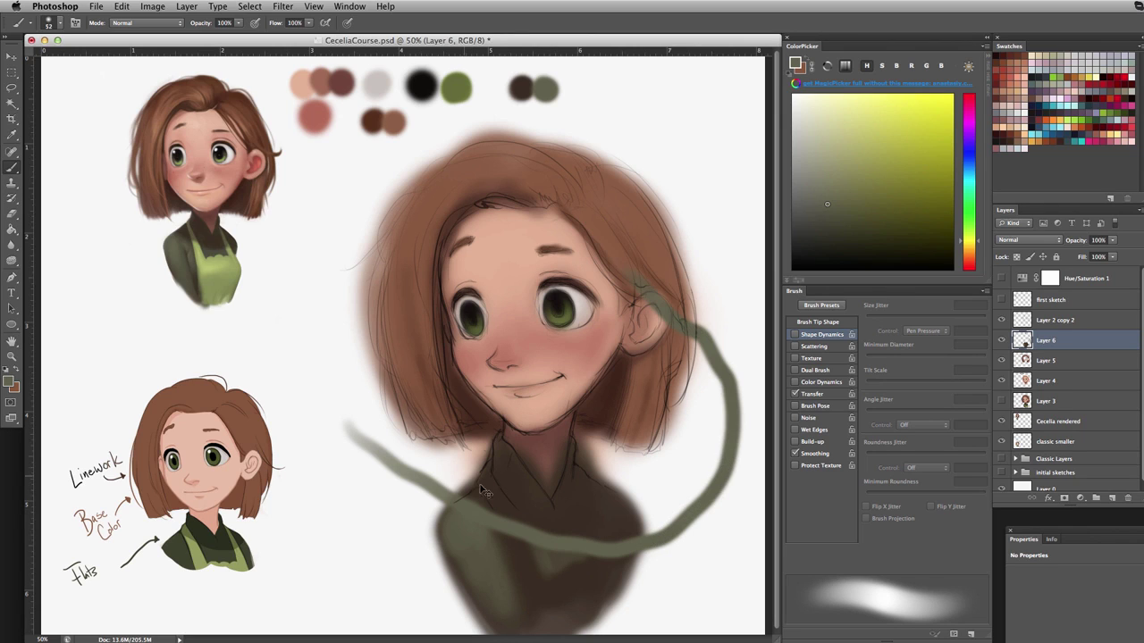
{"action": "key", "text": "super+z"}
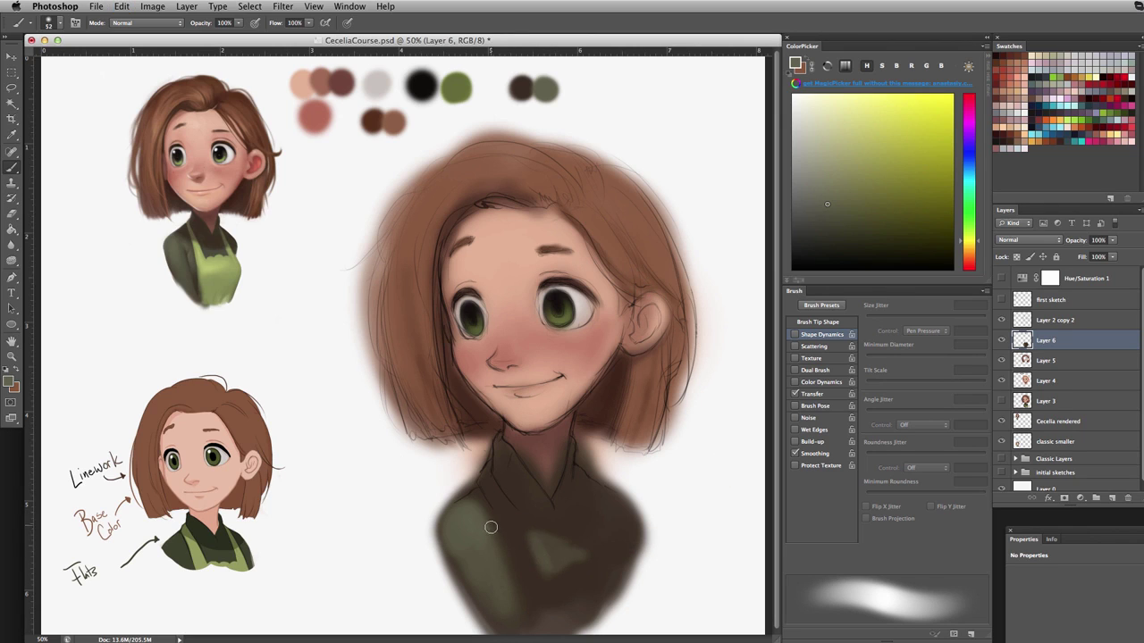
{"action": "mouse_move", "coordinate": [485, 515]}
{"action": "left_mouse_down"}
{"action": "mouse_move", "coordinate": [535, 578]}
{"action": "mouse_move", "coordinate": [537, 536]}
{"action": "mouse_move", "coordinate": [573, 545]}
{"action": "left_mouse_up"}
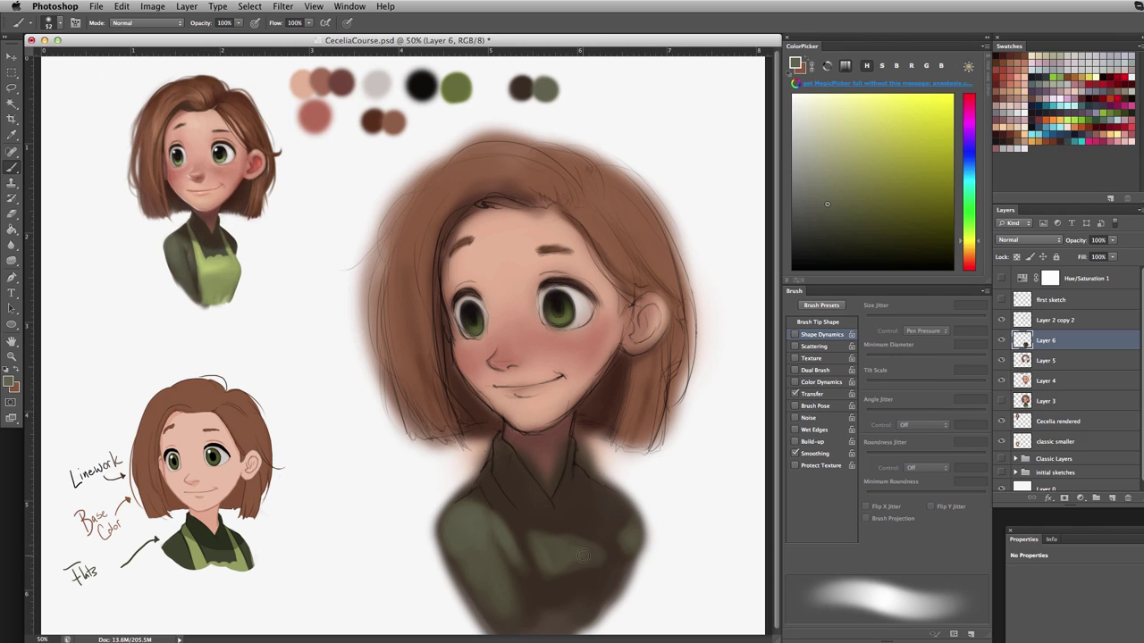
Step: Add a muted green swatch sampled from the rendered clothing, and block in the apron straps and bib in olive green
{"action": "left_click", "coordinate": [182, 234], "text": "alt"}
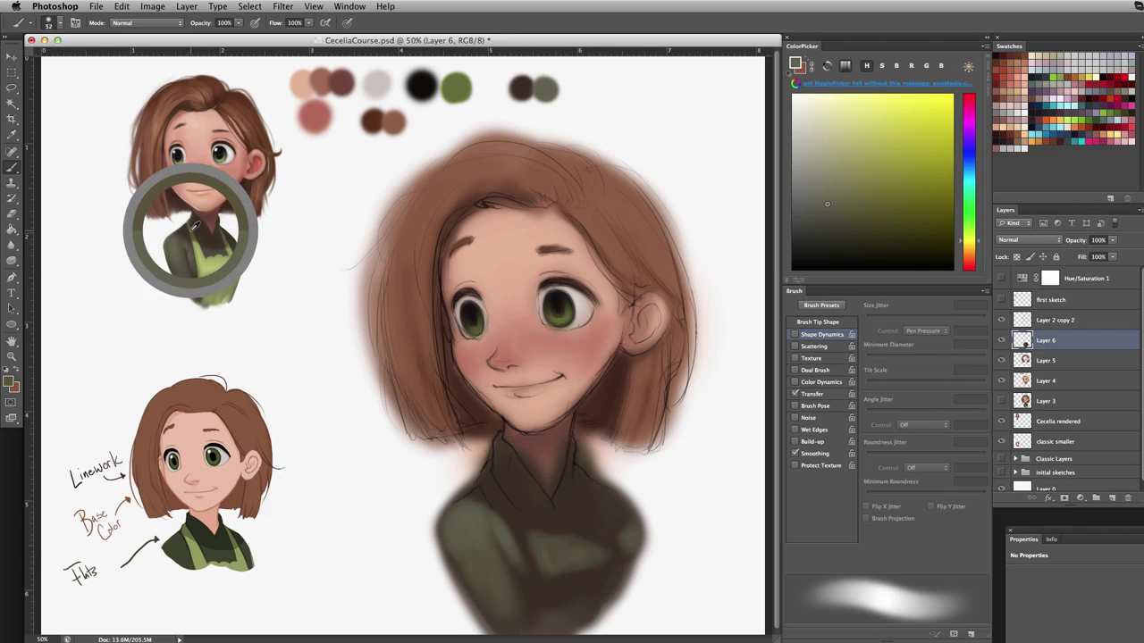
{"action": "left_click", "coordinate": [579, 89]}
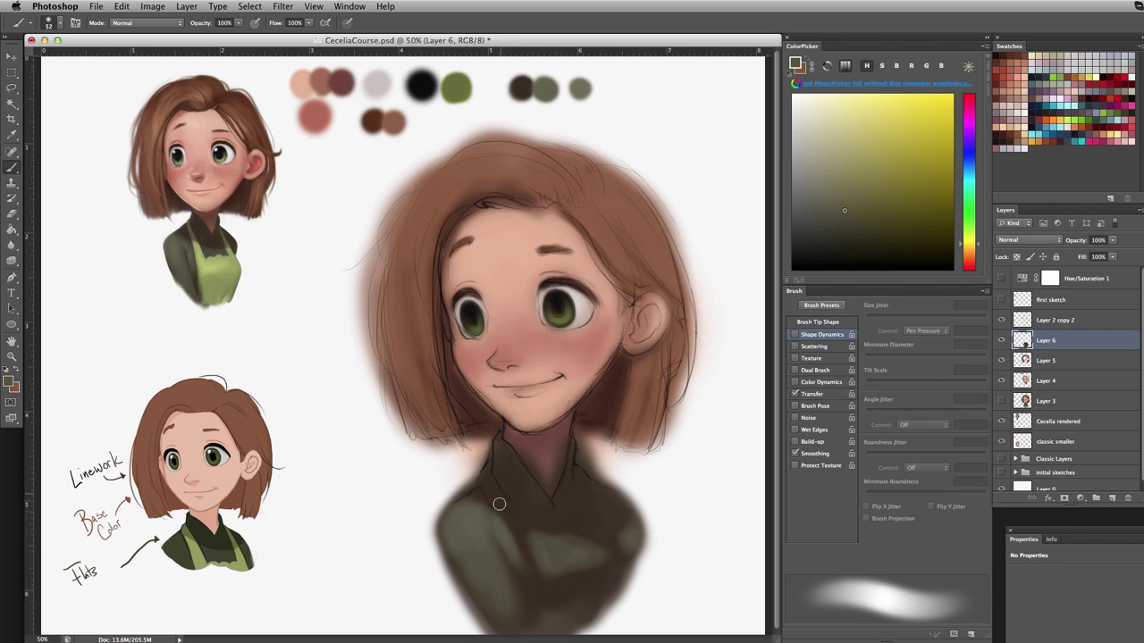
{"action": "left_click_drag", "start_coordinate": [484, 483], "coordinate": [541, 577]}
{"action": "key", "text": "super+alt+z"}
{"action": "key", "text": "super+alt+z"}
{"action": "left_click_drag", "start_coordinate": [483, 484], "coordinate": [545, 587]}
{"action": "mouse_move", "coordinate": [502, 507]}
{"action": "left_mouse_down"}
{"action": "mouse_move", "coordinate": [547, 624]}
{"action": "mouse_move", "coordinate": [537, 575]}
{"action": "mouse_move", "coordinate": [549, 615]}
{"action": "mouse_move", "coordinate": [566, 579]}
{"action": "left_mouse_up"}
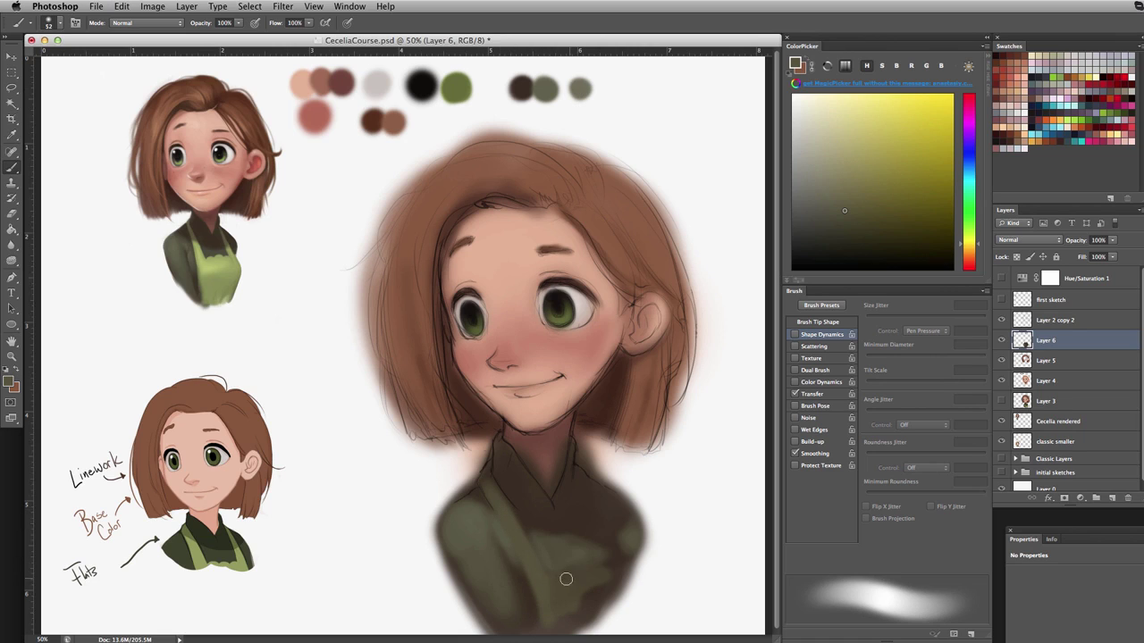
{"action": "mouse_move", "coordinate": [577, 474]}
{"action": "left_mouse_down"}
{"action": "mouse_move", "coordinate": [628, 585]}
{"action": "mouse_move", "coordinate": [604, 629]}
{"action": "mouse_move", "coordinate": [588, 630]}
{"action": "mouse_move", "coordinate": [580, 602]}
{"action": "mouse_move", "coordinate": [601, 584]}
{"action": "mouse_move", "coordinate": [558, 619]}
{"action": "mouse_move", "coordinate": [621, 631]}
{"action": "left_mouse_up"}
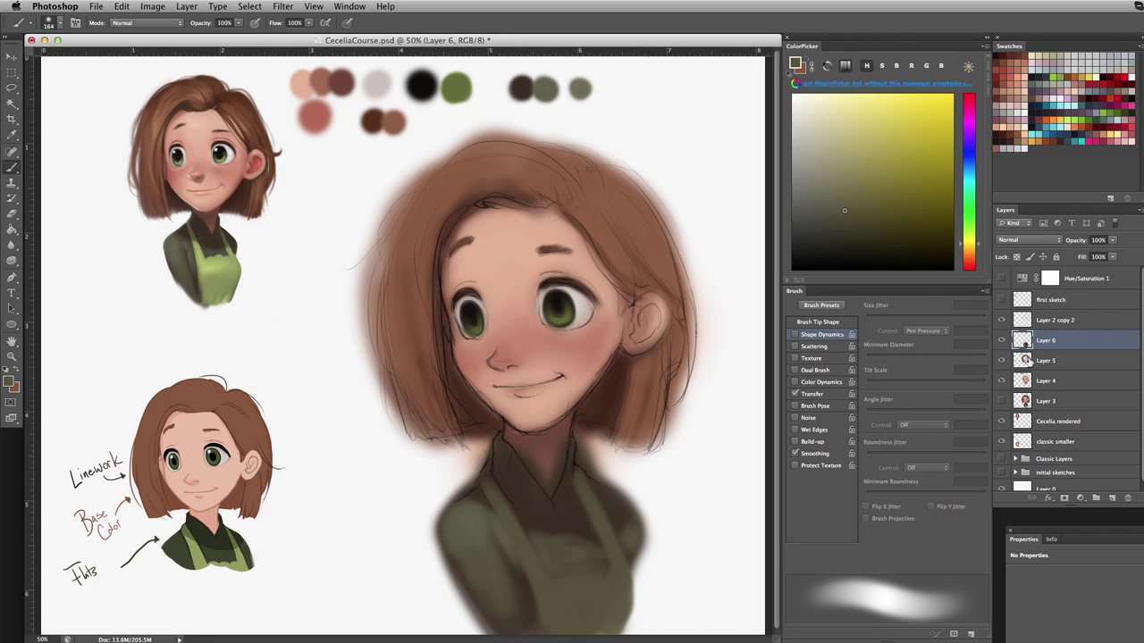
Step: Scale Layer 2 copy 2, Layer 6, Layer 5 and Layer 4 together to about 89.3% and reposition the portrait on the canvas
{"action": "left_click", "coordinate": [1037, 320]}
{"action": "left_click", "coordinate": [1037, 383], "text": "shift"}
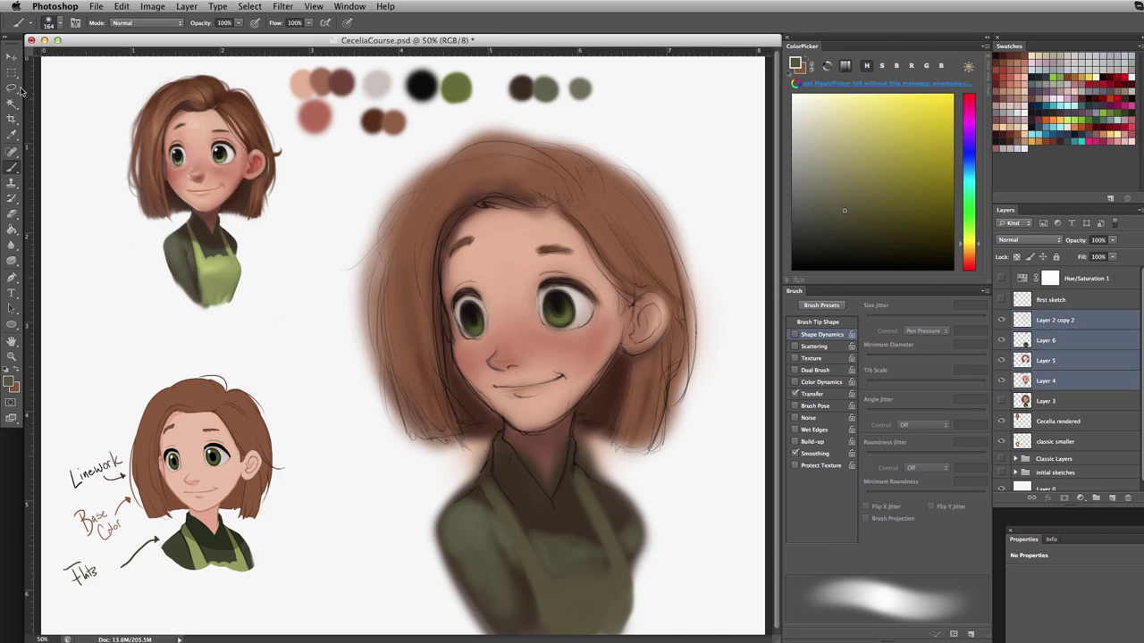
{"action": "left_click", "coordinate": [10, 58]}
{"action": "left_click_drag", "start_coordinate": [286, 60], "coordinate": [333, 122]}
{"action": "left_click_drag", "start_coordinate": [566, 315], "coordinate": [562, 267]}
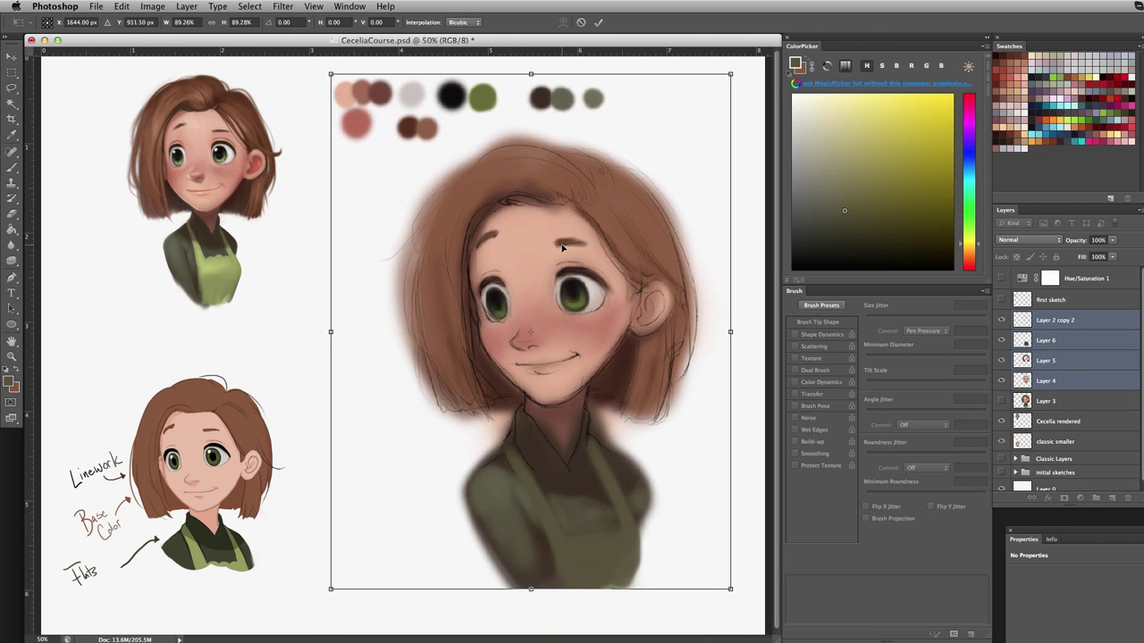
{"action": "key", "text": "Return"}
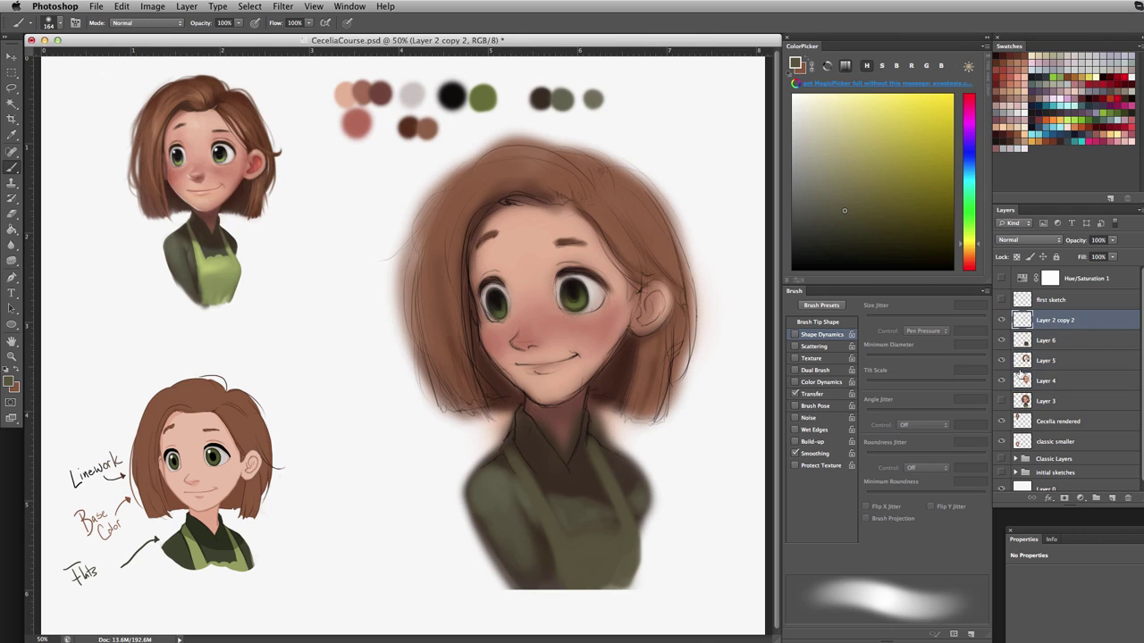
Step: On Layer 6, extend the cropped lower edge of the shirt and apron with sampled brown and olive, using a 164 px brush
{"action": "left_click", "coordinate": [1022, 343]}
{"action": "left_click", "coordinate": [531, 583], "text": "alt"}
{"action": "mouse_move", "coordinate": [531, 583]}
{"action": "left_mouse_down"}
{"action": "mouse_move", "coordinate": [559, 599]}
{"action": "mouse_move", "coordinate": [576, 573]}
{"action": "mouse_move", "coordinate": [586, 601]}
{"action": "mouse_move", "coordinate": [613, 565]}
{"action": "mouse_move", "coordinate": [589, 595]}
{"action": "mouse_move", "coordinate": [572, 559]}
{"action": "mouse_move", "coordinate": [581, 591]}
{"action": "mouse_move", "coordinate": [618, 563]}
{"action": "mouse_move", "coordinate": [602, 575]}
{"action": "mouse_move", "coordinate": [545, 572]}
{"action": "mouse_move", "coordinate": [551, 594]}
{"action": "mouse_move", "coordinate": [526, 573]}
{"action": "mouse_move", "coordinate": [564, 559]}
{"action": "mouse_move", "coordinate": [585, 593]}
{"action": "left_mouse_up"}
{"action": "left_click", "coordinate": [587, 566], "text": "alt"}
{"action": "key", "text": "bracketright"}
{"action": "key", "text": "bracketright"}
{"action": "key", "text": "bracketright"}
{"action": "key", "text": "bracketright"}
{"action": "left_click", "coordinate": [542, 579], "text": "alt"}
{"action": "left_click", "coordinate": [568, 563], "text": "alt"}
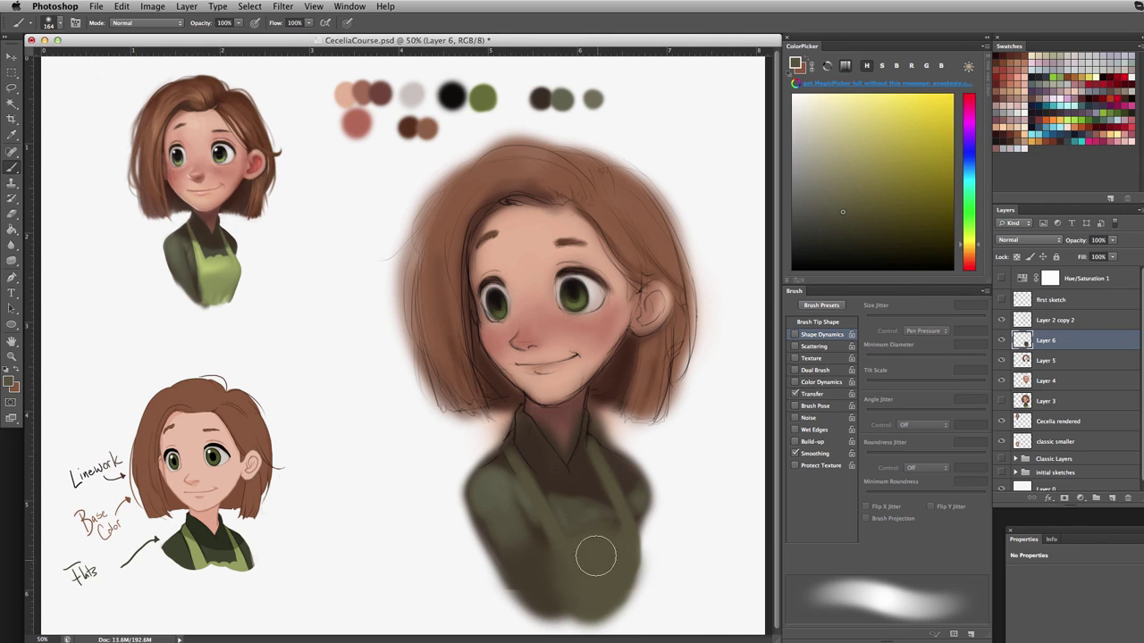
{"action": "left_click_drag", "start_coordinate": [595, 549], "coordinate": [572, 549]}
Step: Add a light green swatch sampled from the rendered apron and brush that green over the large portrait's apron straps and bib
{"action": "left_click", "coordinate": [230, 280], "text": "alt"}
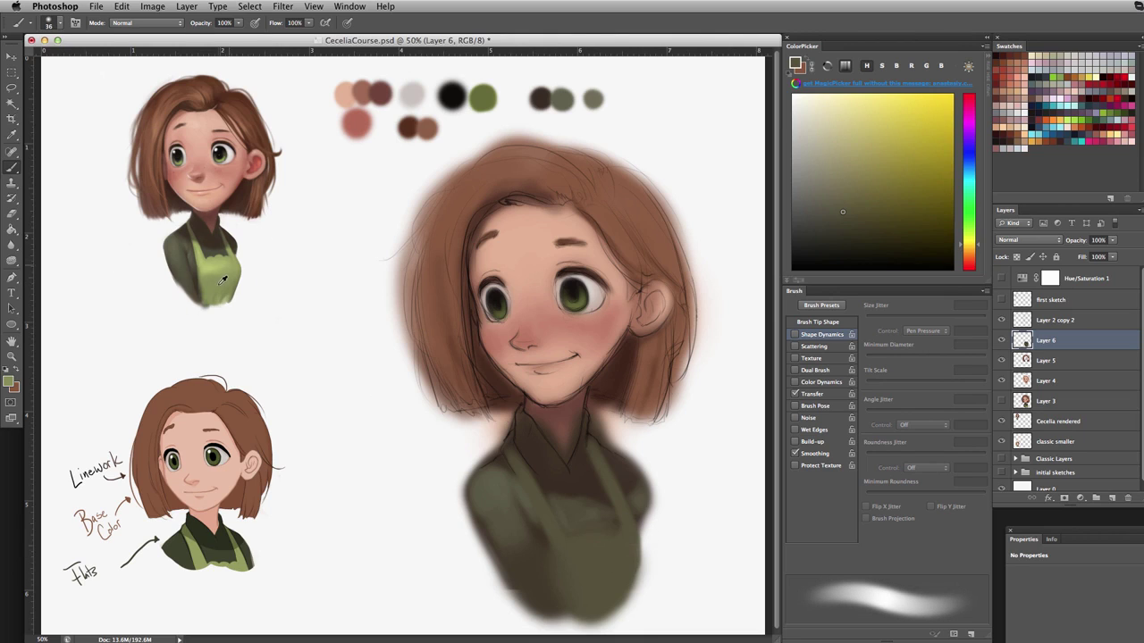
{"action": "left_click", "coordinate": [611, 106]}
{"action": "left_click_drag", "start_coordinate": [611, 105], "coordinate": [606, 111]}
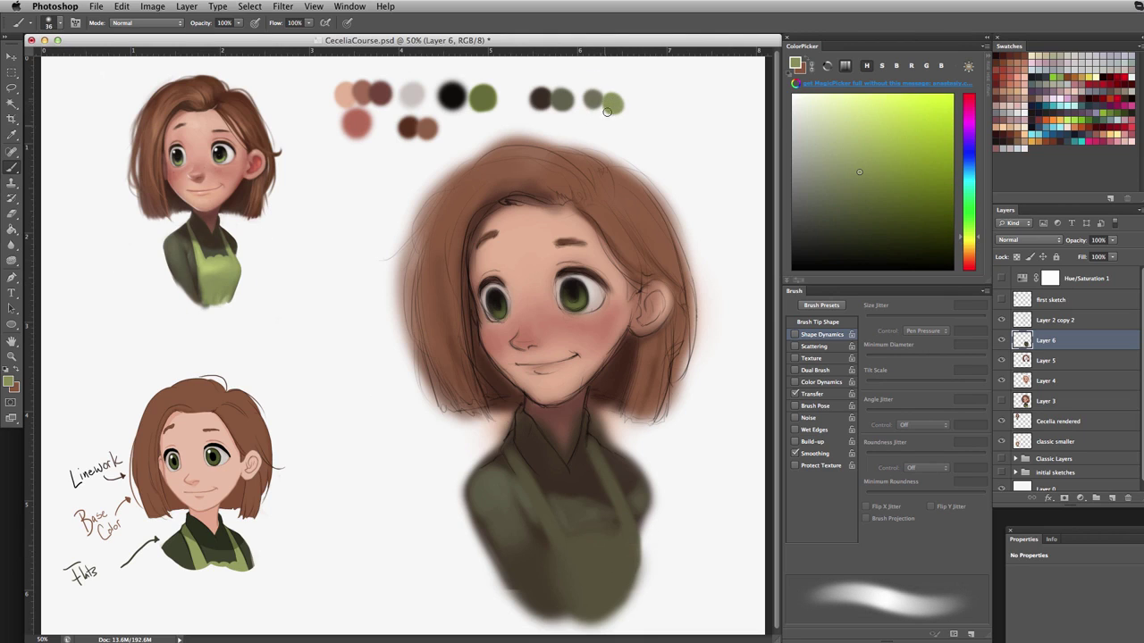
{"action": "mouse_move", "coordinate": [532, 498]}
{"action": "left_mouse_down"}
{"action": "mouse_move", "coordinate": [570, 568]}
{"action": "mouse_move", "coordinate": [562, 540]}
{"action": "mouse_move", "coordinate": [621, 533]}
{"action": "mouse_move", "coordinate": [572, 545]}
{"action": "mouse_move", "coordinate": [612, 533]}
{"action": "mouse_move", "coordinate": [619, 509]}
{"action": "mouse_move", "coordinate": [626, 546]}
{"action": "mouse_move", "coordinate": [550, 528]}
{"action": "mouse_move", "coordinate": [559, 576]}
{"action": "mouse_move", "coordinate": [546, 516]}
{"action": "mouse_move", "coordinate": [565, 571]}
{"action": "mouse_move", "coordinate": [587, 549]}
{"action": "mouse_move", "coordinate": [603, 565]}
{"action": "mouse_move", "coordinate": [617, 555]}
{"action": "mouse_move", "coordinate": [627, 527]}
{"action": "mouse_move", "coordinate": [640, 560]}
{"action": "mouse_move", "coordinate": [577, 547]}
{"action": "mouse_move", "coordinate": [598, 542]}
{"action": "mouse_move", "coordinate": [601, 555]}
{"action": "left_mouse_up"}
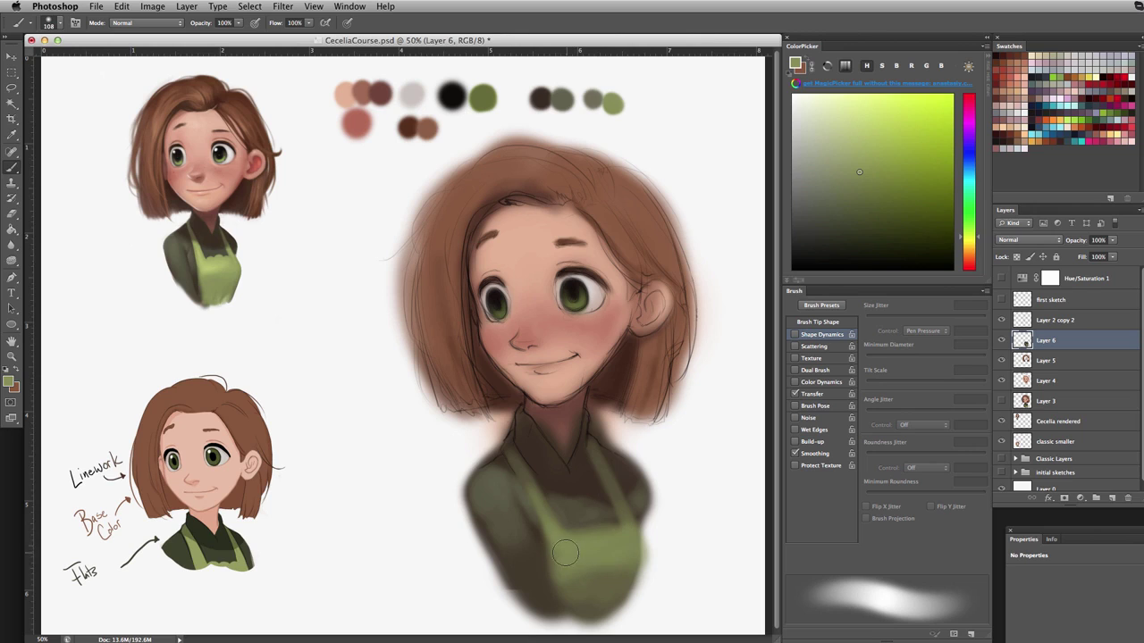
Step: Add a pale yellow-green swatch sampled from the rendered apron and brightened, and brush it as a highlight along the large apron's upper bib
{"action": "left_click", "coordinate": [597, 586], "text": "alt"}
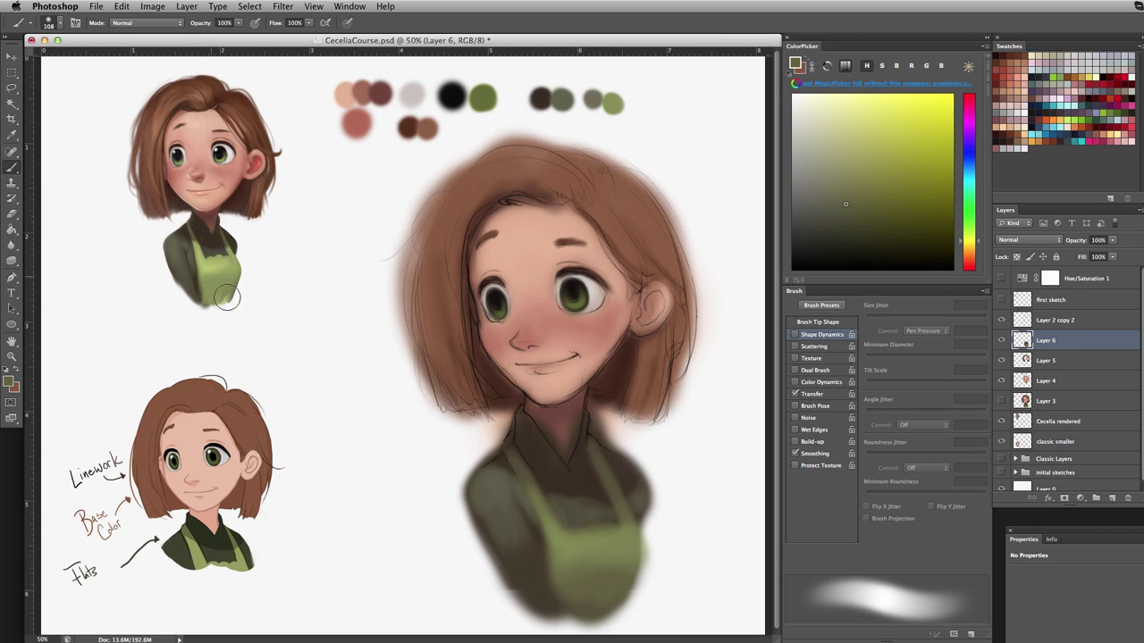
{"action": "left_click", "coordinate": [203, 268], "text": "alt"}
{"action": "left_click_drag", "start_coordinate": [656, 118], "coordinate": [642, 121], "text": "ctrl+alt"}
{"action": "left_click", "coordinate": [632, 104]}
{"action": "left_click", "coordinate": [632, 105]}
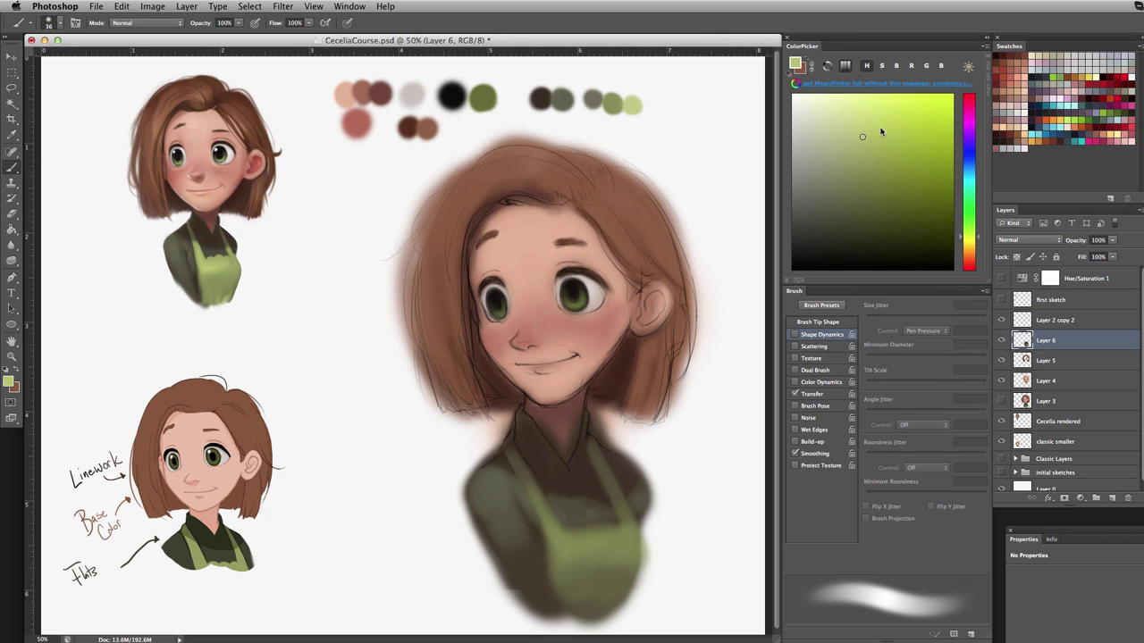
{"action": "left_click", "coordinate": [874, 133]}
{"action": "left_click", "coordinate": [633, 106]}
{"action": "mouse_move", "coordinate": [570, 495]}
{"action": "left_mouse_down", "text": "ctrl+alt"}
{"action": "mouse_move", "coordinate": [546, 521]}
{"action": "mouse_move", "coordinate": [559, 555]}
{"action": "mouse_move", "coordinate": [546, 516]}
{"action": "mouse_move", "coordinate": [564, 547]}
{"action": "left_mouse_up", "text": "ctrl+alt"}
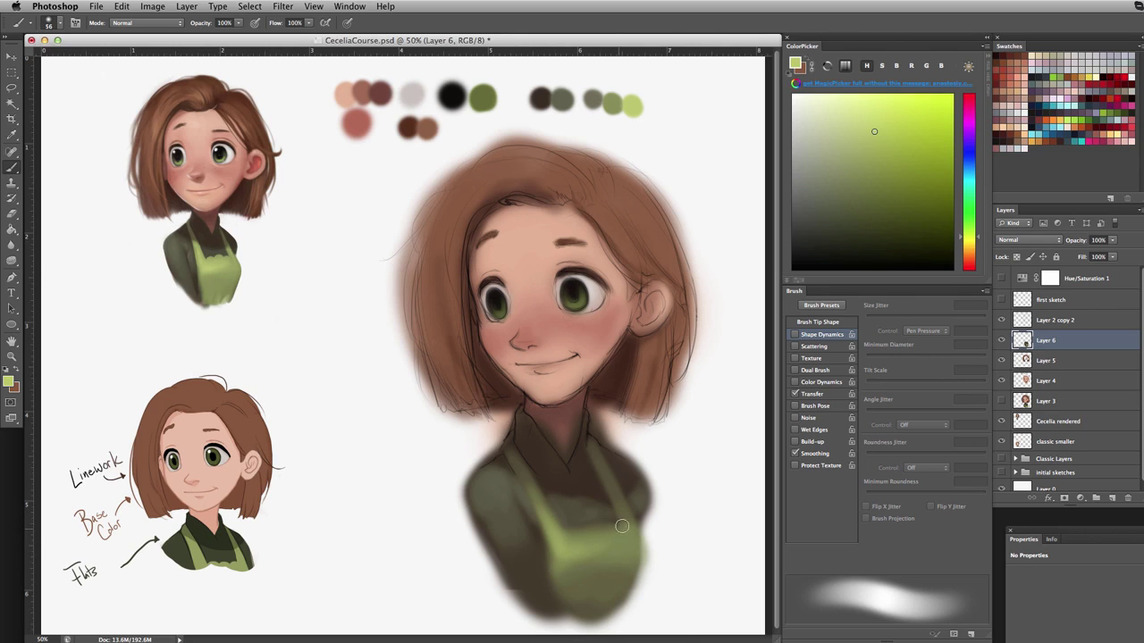
Step: Draw a temporary yellow-green double-headed arrow between the hair and apron with a 24 px brush, and undo it
{"action": "left_click_drag", "start_coordinate": [585, 310], "coordinate": [571, 310]}
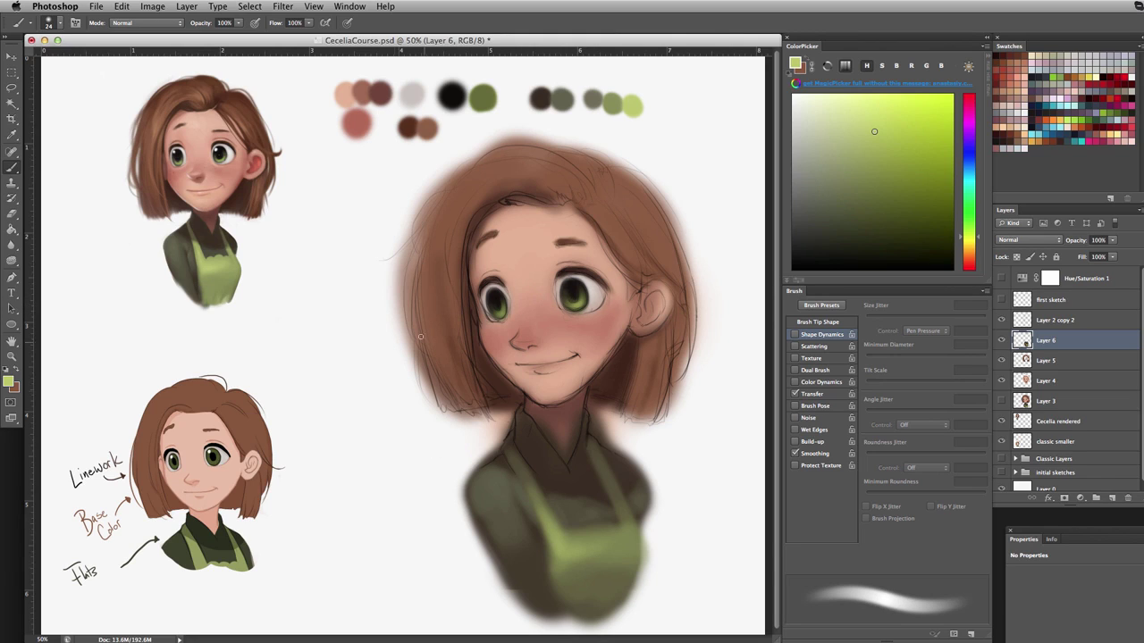
{"action": "left_click_drag", "start_coordinate": [455, 305], "coordinate": [528, 529]}
{"action": "mouse_move", "coordinate": [500, 489]}
{"action": "left_mouse_down"}
{"action": "mouse_move", "coordinate": [531, 533]}
{"action": "mouse_move", "coordinate": [511, 505]}
{"action": "left_mouse_up"}
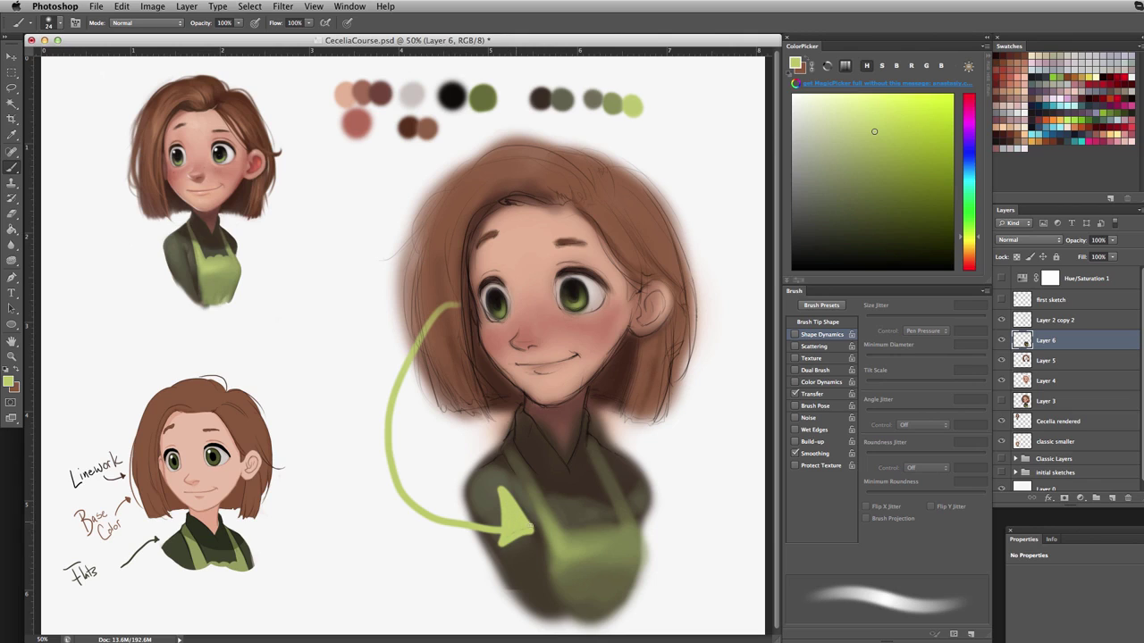
{"action": "mouse_move", "coordinate": [438, 279]}
{"action": "left_mouse_down"}
{"action": "mouse_move", "coordinate": [456, 339]}
{"action": "mouse_move", "coordinate": [454, 312]}
{"action": "left_mouse_up"}
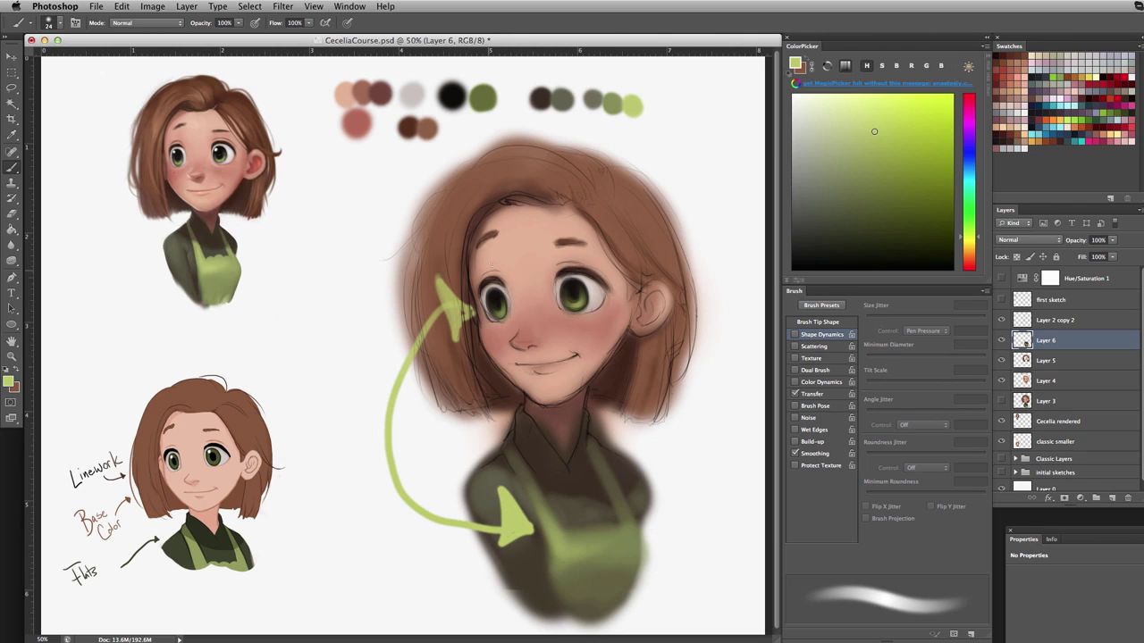
{"action": "key", "text": "super+alt+z"}
{"action": "key", "text": "super+alt+z"}
{"action": "key", "text": "super+alt+z"}
{"action": "key", "text": "super+alt+z"}
{"action": "key", "text": "super+alt+z"}
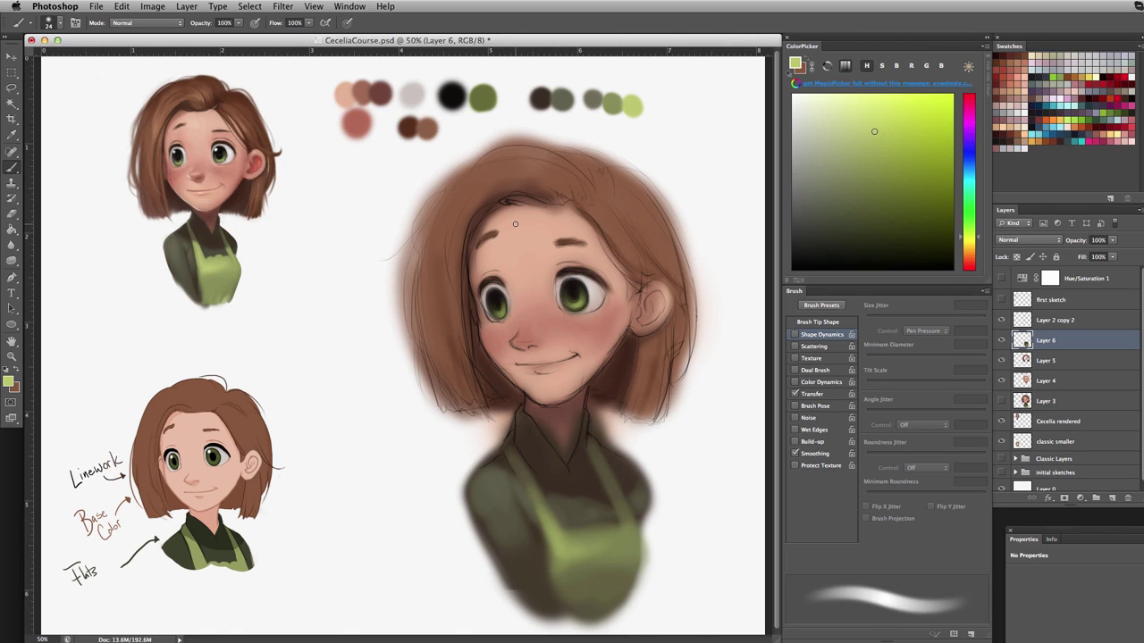
Step: Check Layer 6 by toggling its visibility, and merge Layers 6 and 5 down into Layer 4
{"action": "left_click", "coordinate": [1001, 340]}
{"action": "left_click", "coordinate": [1001, 340]}
{"action": "key", "text": "e"}
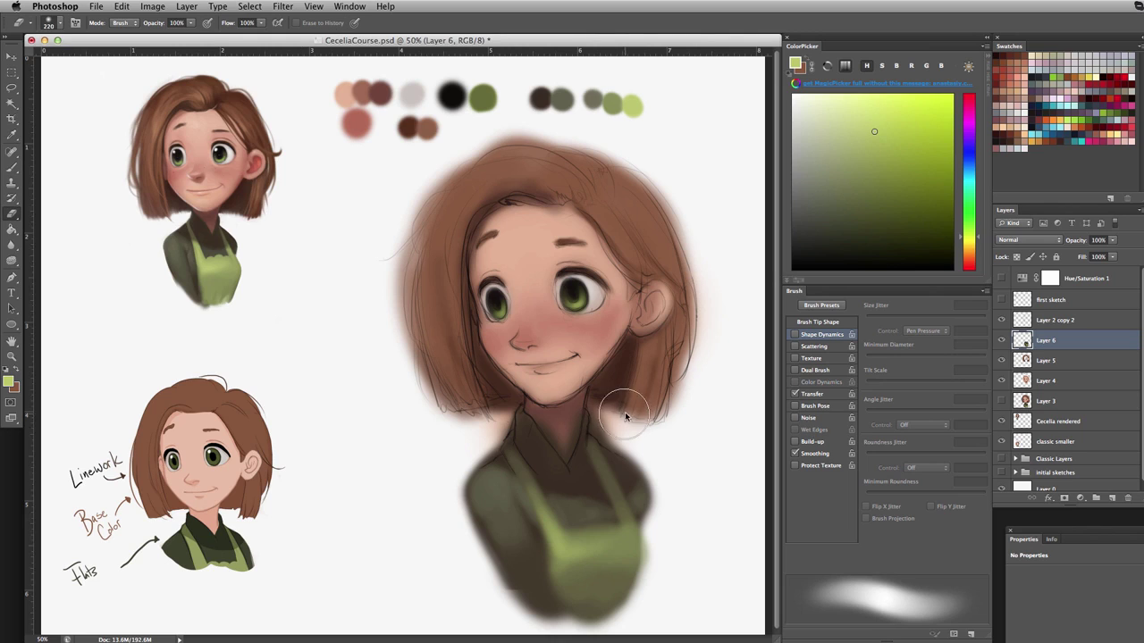
{"action": "left_click_drag", "start_coordinate": [624, 410], "coordinate": [586, 413]}
{"action": "key", "text": "super+e"}
{"action": "key", "text": "super+e"}
{"action": "left_click", "coordinate": [1001, 341]}
{"action": "left_click", "coordinate": [1002, 340]}
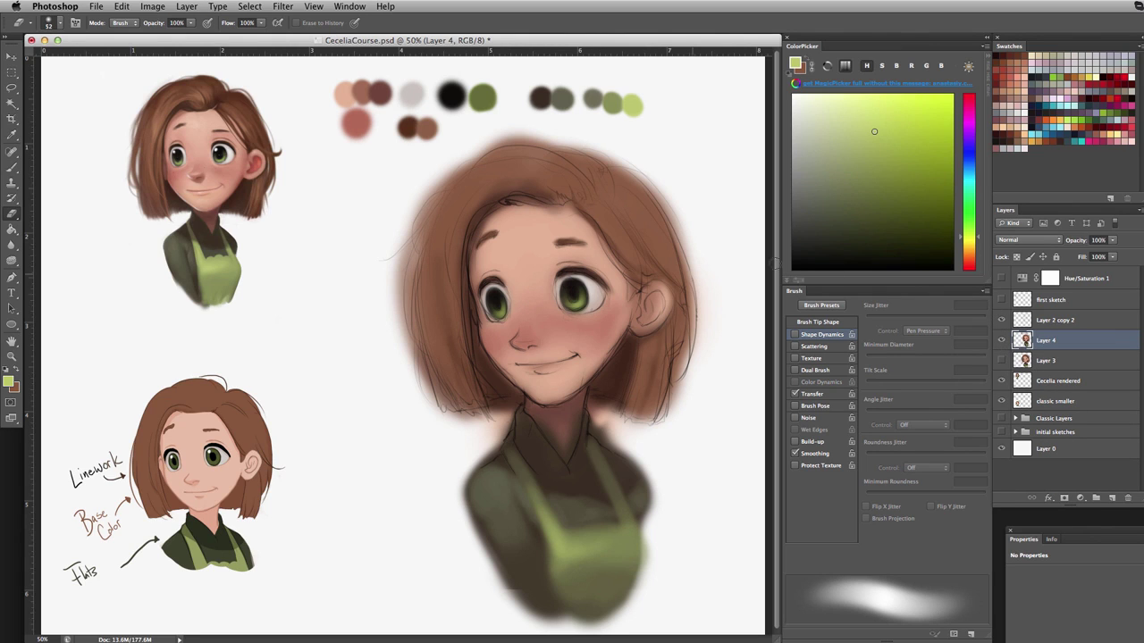
Step: Try erasing along the neck, shoulder and sleeve edges of the large portrait, and undo those eraser strokes
{"action": "mouse_move", "coordinate": [616, 416]}
{"action": "left_mouse_down"}
{"action": "mouse_move", "coordinate": [597, 402]}
{"action": "mouse_move", "coordinate": [630, 512]}
{"action": "mouse_move", "coordinate": [661, 551]}
{"action": "mouse_move", "coordinate": [644, 590]}
{"action": "left_mouse_up"}
{"action": "key", "text": "alt+super+z"}
{"action": "key", "text": "alt+super+z"}
{"action": "key", "text": "alt+super+z"}
{"action": "mouse_move", "coordinate": [543, 383]}
{"action": "left_mouse_down"}
{"action": "mouse_move", "coordinate": [471, 468]}
{"action": "mouse_move", "coordinate": [465, 513]}
{"action": "mouse_move", "coordinate": [500, 572]}
{"action": "left_mouse_up"}
{"action": "key", "text": "alt+super+z"}
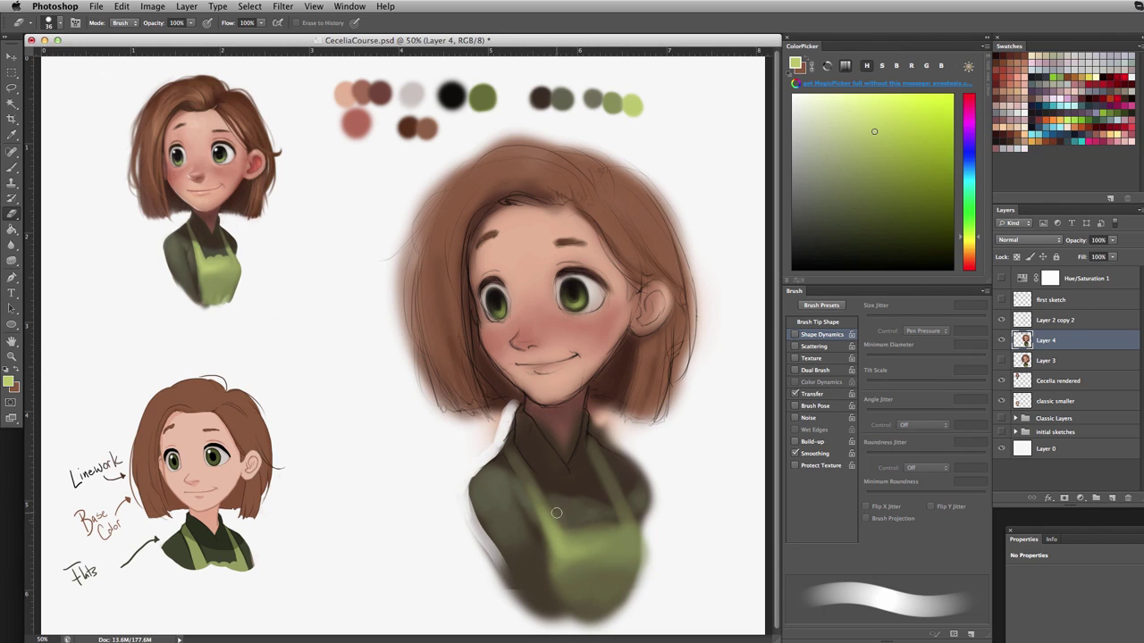
{"action": "key", "text": "ctrl+z"}
{"action": "key", "text": "ctrl+alt+z"}
{"action": "key", "text": "ctrl+alt+z"}
{"action": "key", "text": "ctrl+alt+z"}
{"action": "key", "text": "ctrl+alt+z"}
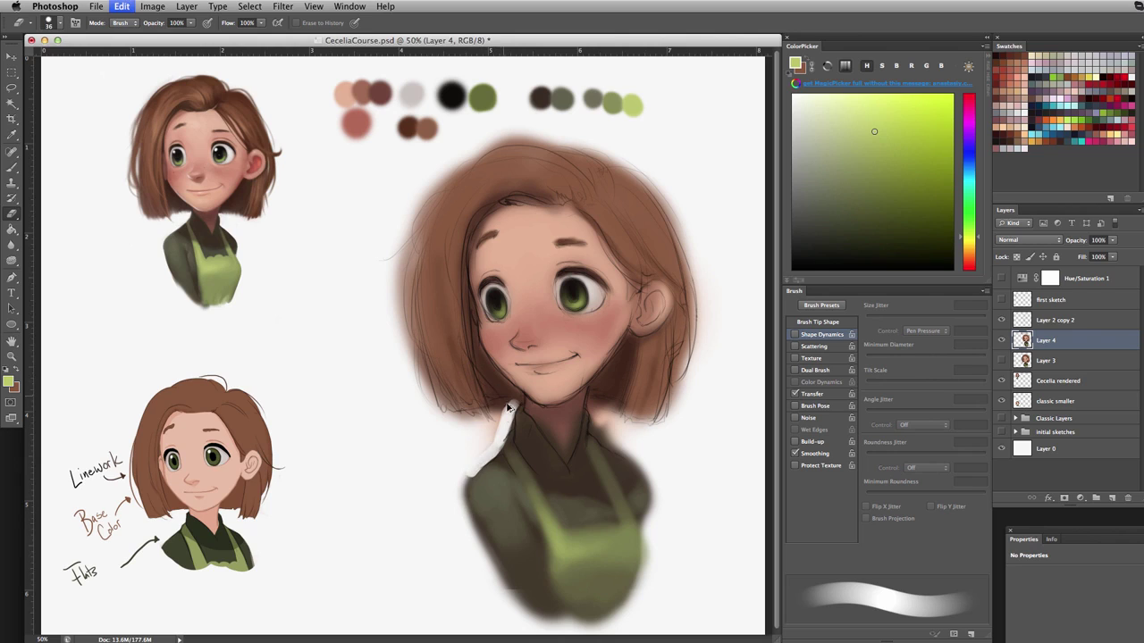
{"action": "key", "text": "ctrl+alt+z"}
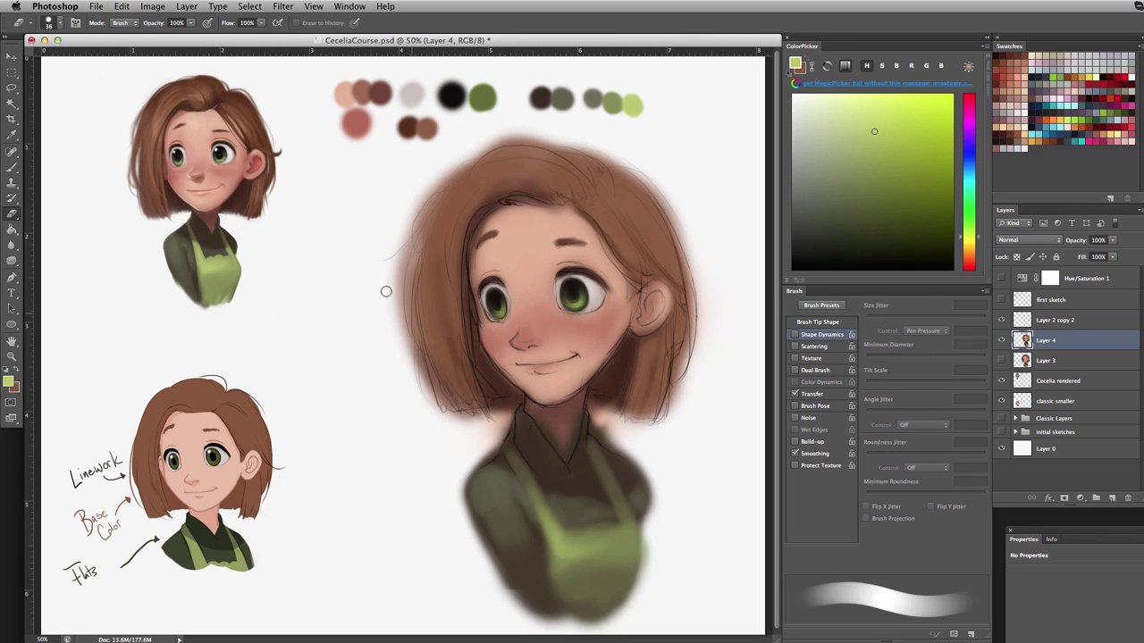
Step: Erase the skin colour spill beside the collar under the longer hair side and trim the adjoining shoulder and sleeve with a 44 px eraser
{"action": "left_click_drag", "start_coordinate": [516, 448], "coordinate": [473, 150], "text": "ctrl+alt"}
{"action": "mouse_move", "coordinate": [509, 417]}
{"action": "left_mouse_down", "text": "ctrl+alt"}
{"action": "mouse_move", "coordinate": [511, 402]}
{"action": "mouse_move", "coordinate": [463, 491]}
{"action": "left_mouse_up", "text": "ctrl+alt"}
{"action": "key", "text": "super+z"}
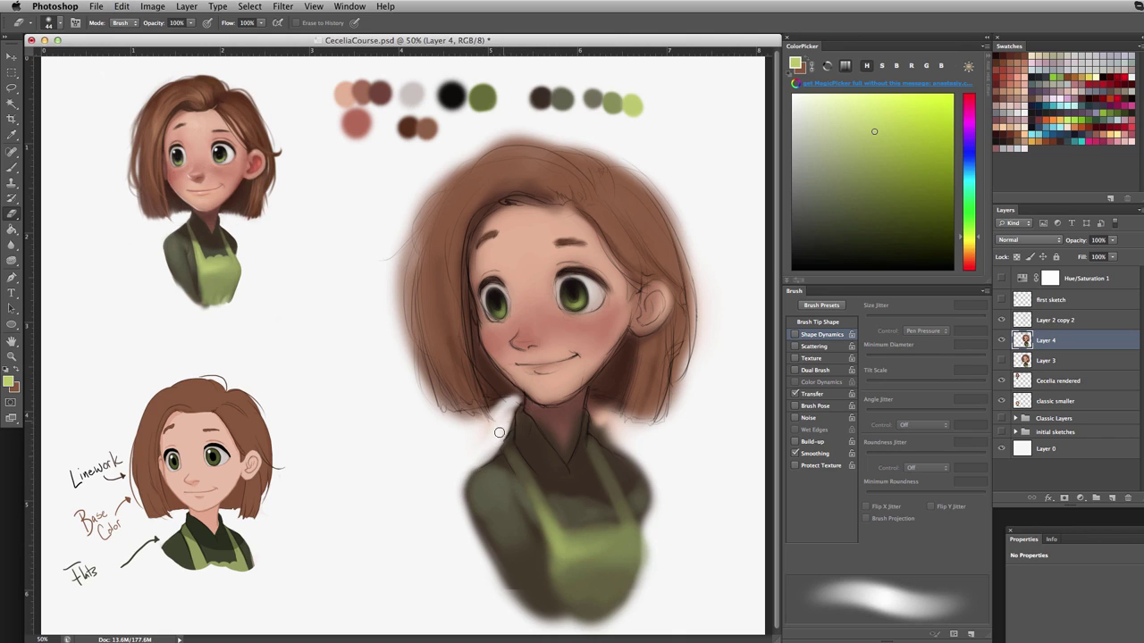
{"action": "mouse_move", "coordinate": [501, 431]}
{"action": "left_mouse_down"}
{"action": "mouse_move", "coordinate": [461, 502]}
{"action": "mouse_move", "coordinate": [475, 453]}
{"action": "left_mouse_up"}
{"action": "left_click_drag", "start_coordinate": [512, 404], "coordinate": [498, 428]}
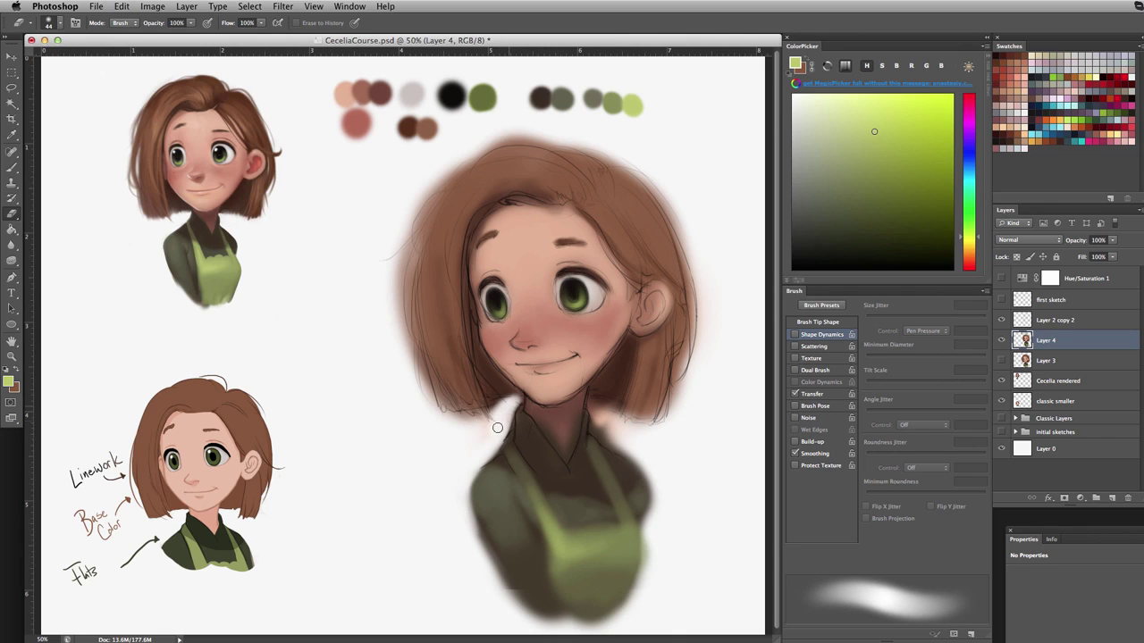
Step: Soften the hair's outer edge on the side away from the ear with a 248 px eraser, undoing the last stroke
{"action": "left_click_drag", "start_coordinate": [417, 234], "coordinate": [400, 329]}
{"action": "left_click_drag", "start_coordinate": [420, 202], "coordinate": [416, 358]}
{"action": "left_click_drag", "start_coordinate": [399, 309], "coordinate": [424, 294]}
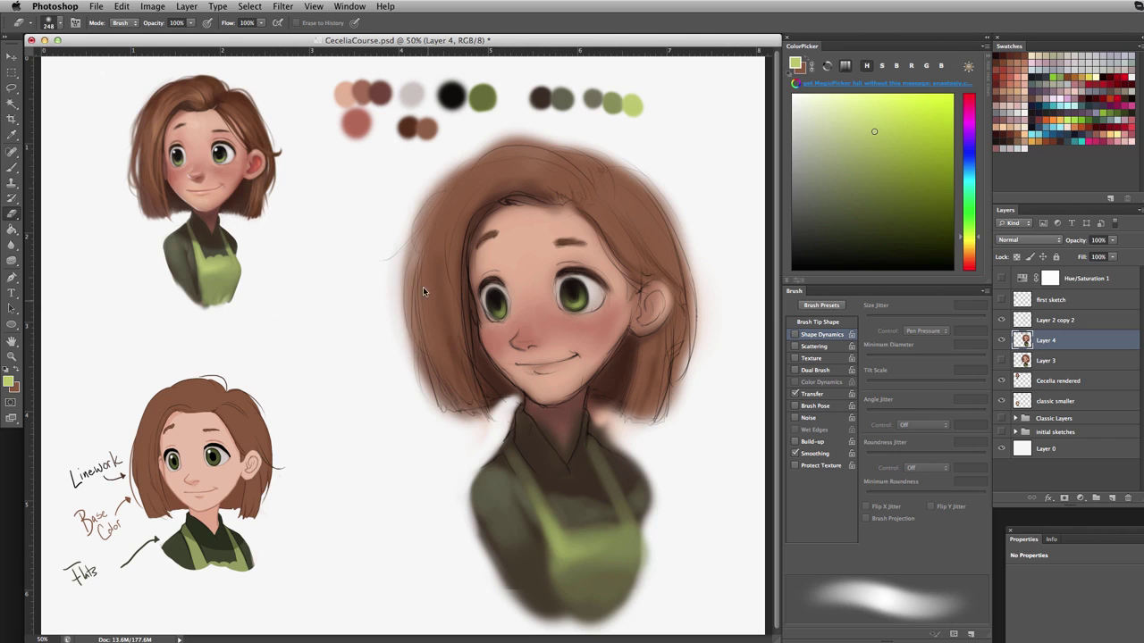
{"action": "left_click_drag", "start_coordinate": [401, 179], "coordinate": [387, 362]}
{"action": "key", "text": "super+z"}
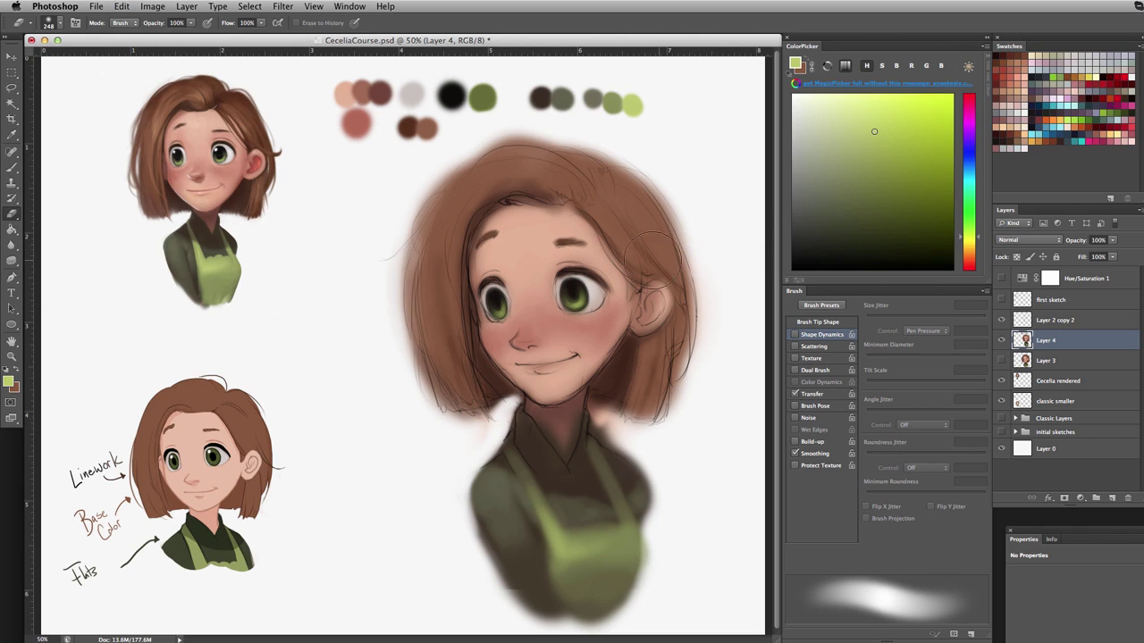
Step: Reduce the eraser to 80 px and erase the skin colour spill between the collar and the hair below the ear
{"action": "key", "text": "bracketleft"}
{"action": "key", "text": "bracketleft"}
{"action": "key", "text": "bracketleft"}
{"action": "key", "text": "bracketleft"}
{"action": "key", "text": "bracketleft"}
{"action": "key", "text": "bracketleft"}
{"action": "key", "text": "bracketleft"}
{"action": "mouse_move", "coordinate": [650, 393]}
{"action": "left_mouse_down"}
{"action": "mouse_move", "coordinate": [597, 405]}
{"action": "mouse_move", "coordinate": [608, 400]}
{"action": "mouse_move", "coordinate": [601, 425]}
{"action": "left_mouse_up"}
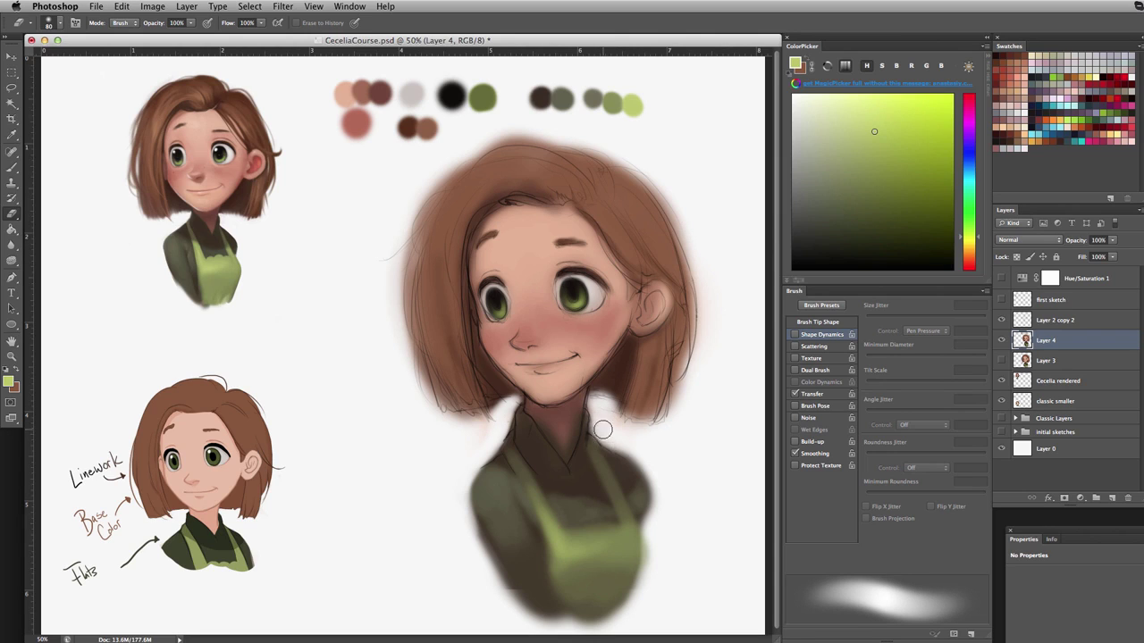
Step: Show the Hue/Saturation 1 adjustment to view the painting in greyscale, and draw and undo a black arrow pointing to the forehead
{"action": "key", "text": "b"}
{"action": "left_click", "coordinate": [625, 439], "text": "alt"}
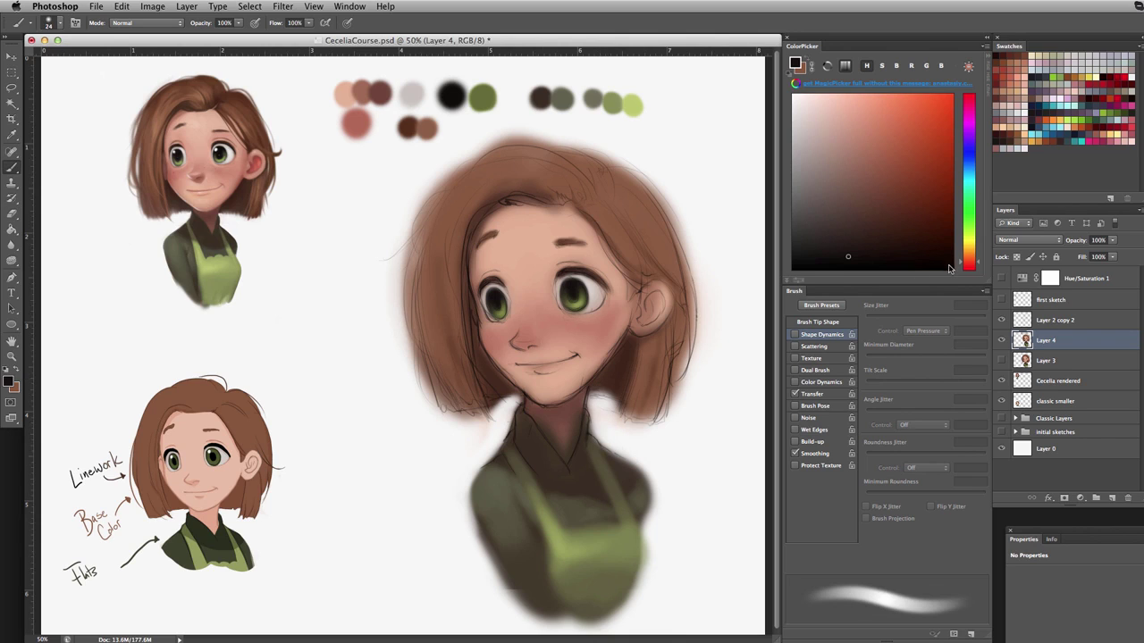
{"action": "left_click", "coordinate": [1001, 281]}
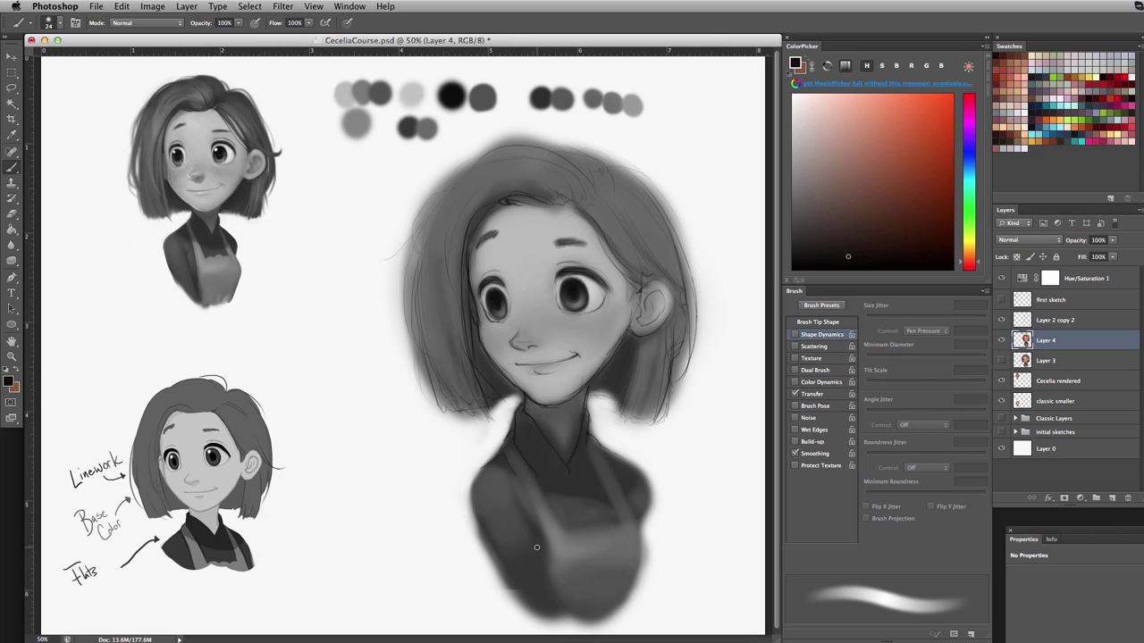
{"action": "mouse_move", "coordinate": [683, 128]}
{"action": "left_mouse_down"}
{"action": "mouse_move", "coordinate": [569, 239]}
{"action": "mouse_move", "coordinate": [592, 251]}
{"action": "left_mouse_up"}
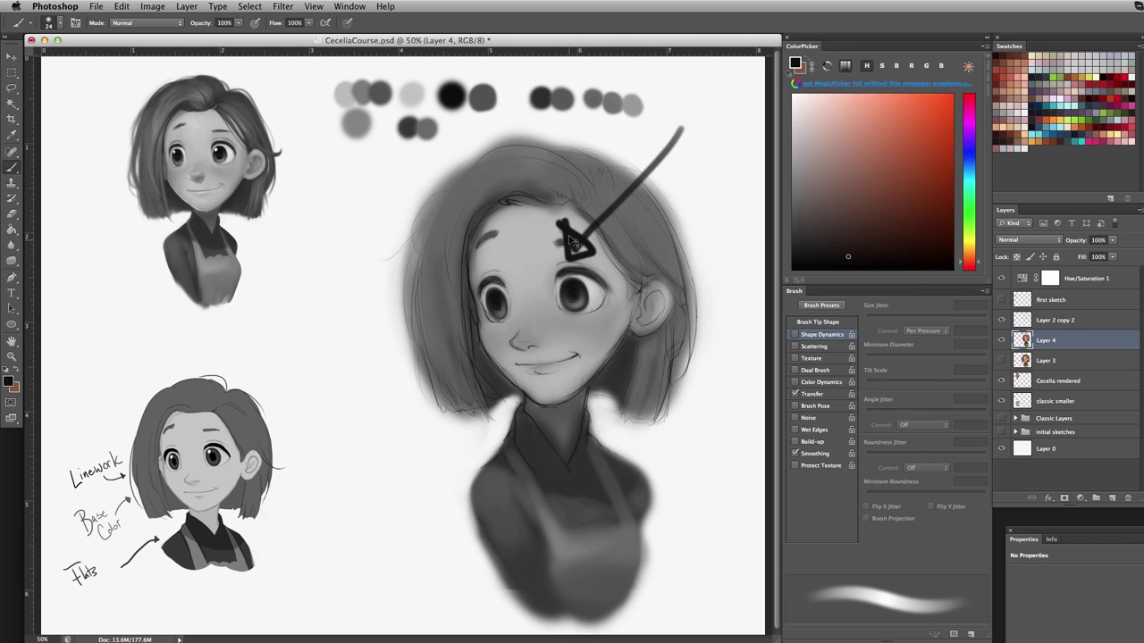
{"action": "key", "text": "super+alt+z"}
{"action": "key", "text": "super+alt+z"}
Step: Draw temporary black marks pointing at the shoulder and the hair beside the portrait, and undo them
{"action": "left_click_drag", "start_coordinate": [748, 330], "coordinate": [666, 475]}
{"action": "mouse_move", "coordinate": [659, 445]}
{"action": "left_mouse_down"}
{"action": "mouse_move", "coordinate": [652, 491]}
{"action": "mouse_move", "coordinate": [661, 447]}
{"action": "left_mouse_up"}
{"action": "mouse_move", "coordinate": [729, 234]}
{"action": "left_mouse_down"}
{"action": "mouse_move", "coordinate": [639, 171]}
{"action": "mouse_move", "coordinate": [645, 132]}
{"action": "mouse_move", "coordinate": [666, 191]}
{"action": "mouse_move", "coordinate": [650, 131]}
{"action": "left_mouse_up"}
{"action": "key", "text": "super+alt+z"}
{"action": "key", "text": "super+alt+z"}
{"action": "key", "text": "super+alt+z"}
{"action": "key", "text": "super+alt+z"}
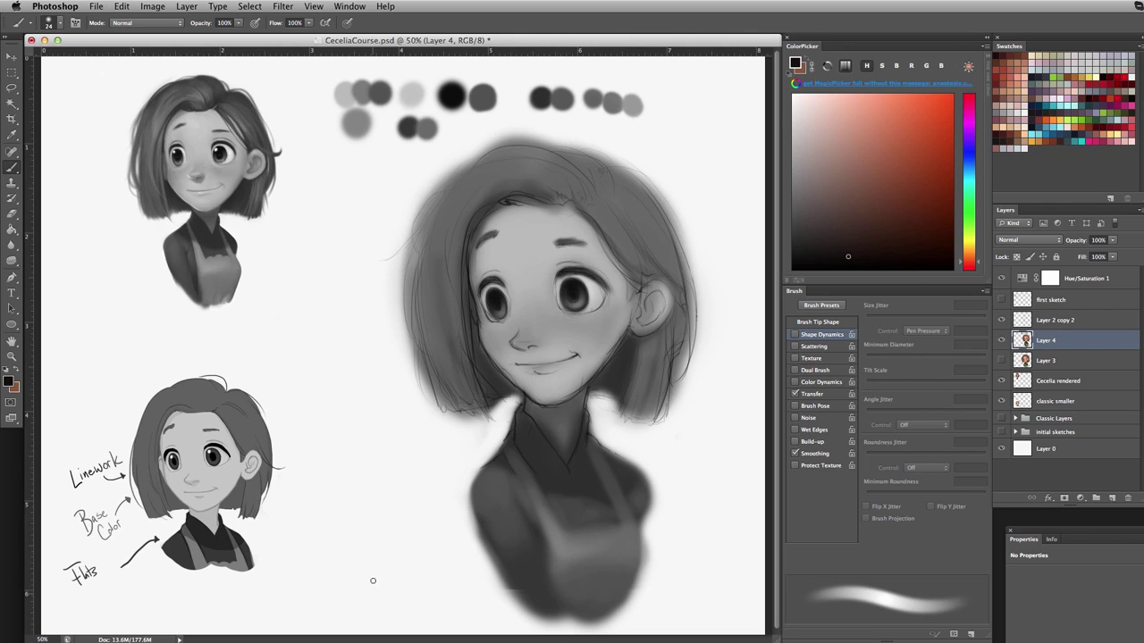
Step: Draw and undo a curved black arrow pointing to the lower hair beside the cheek, and hide Hue/Saturation 1
{"action": "mouse_move", "coordinate": [365, 589]}
{"action": "left_mouse_down"}
{"action": "mouse_move", "coordinate": [451, 360]}
{"action": "mouse_move", "coordinate": [443, 389]}
{"action": "mouse_move", "coordinate": [462, 412]}
{"action": "mouse_move", "coordinate": [401, 336]}
{"action": "mouse_move", "coordinate": [448, 388]}
{"action": "mouse_move", "coordinate": [464, 356]}
{"action": "left_mouse_up"}
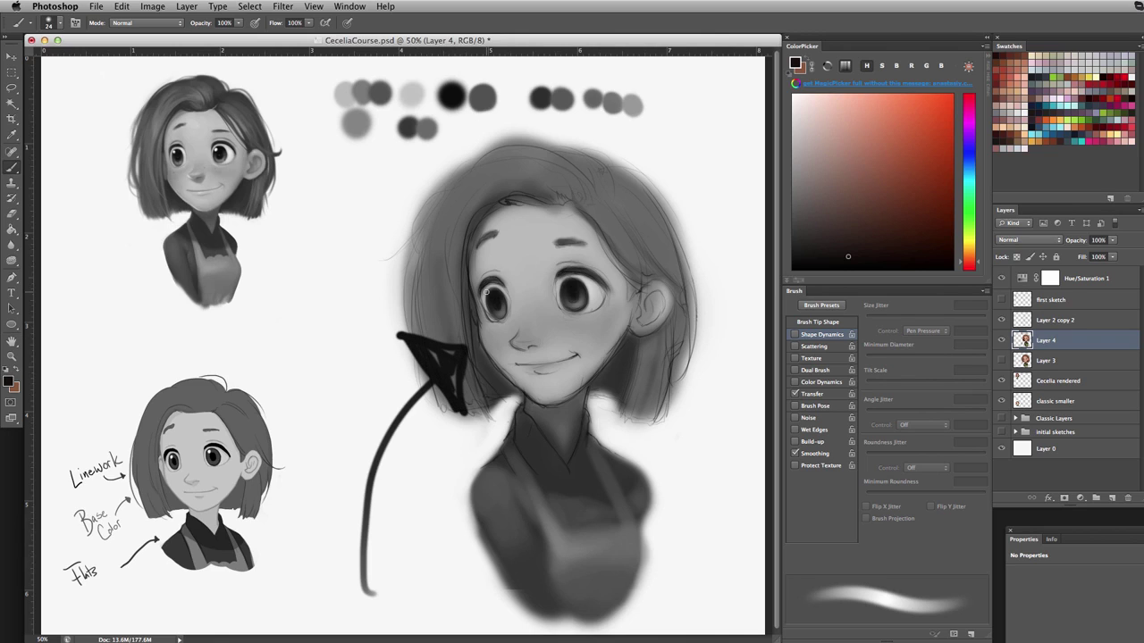
{"action": "key", "text": "super+alt+z"}
{"action": "key", "text": "super+alt+z"}
{"action": "key", "text": "super+alt+z"}
{"action": "key", "text": "super+alt+z"}
{"action": "key", "text": "super+alt+z"}
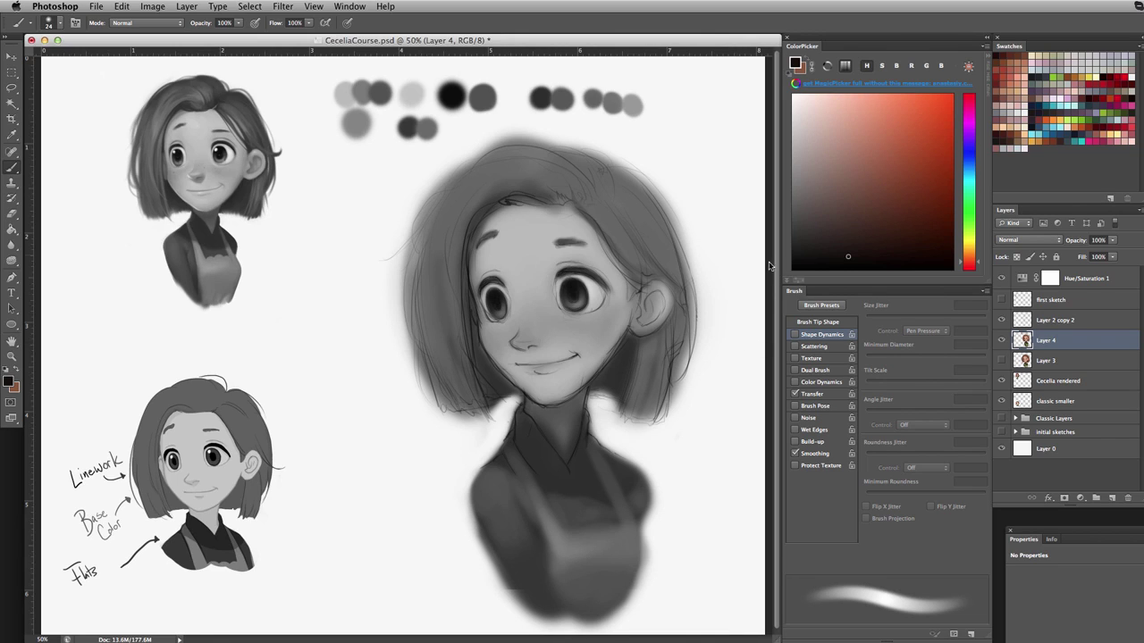
{"action": "left_click", "coordinate": [1001, 278]}
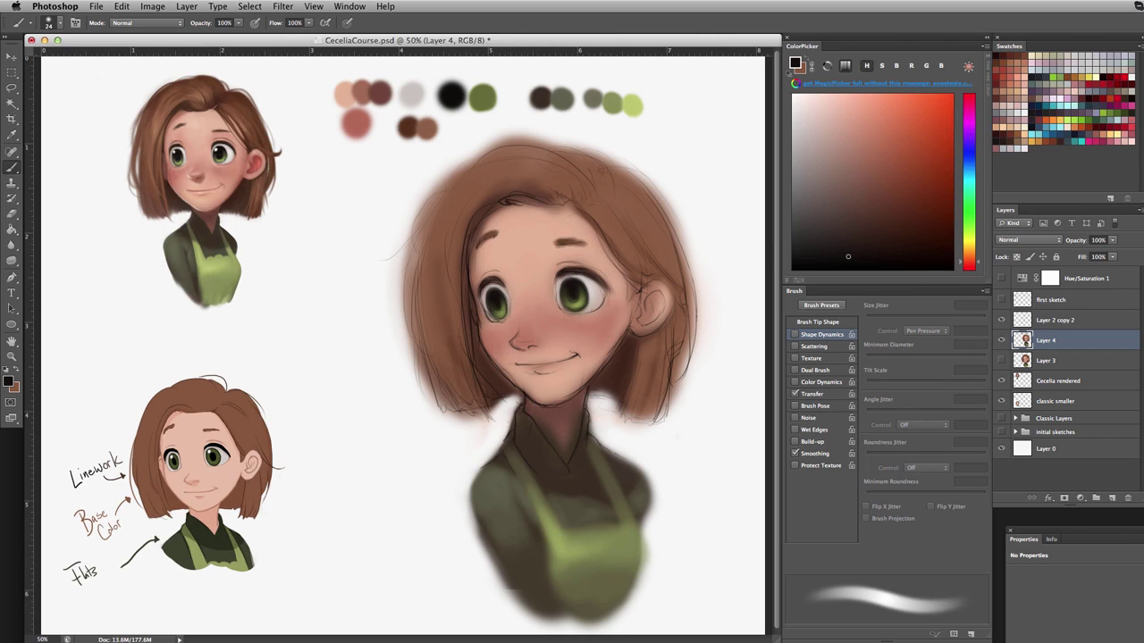